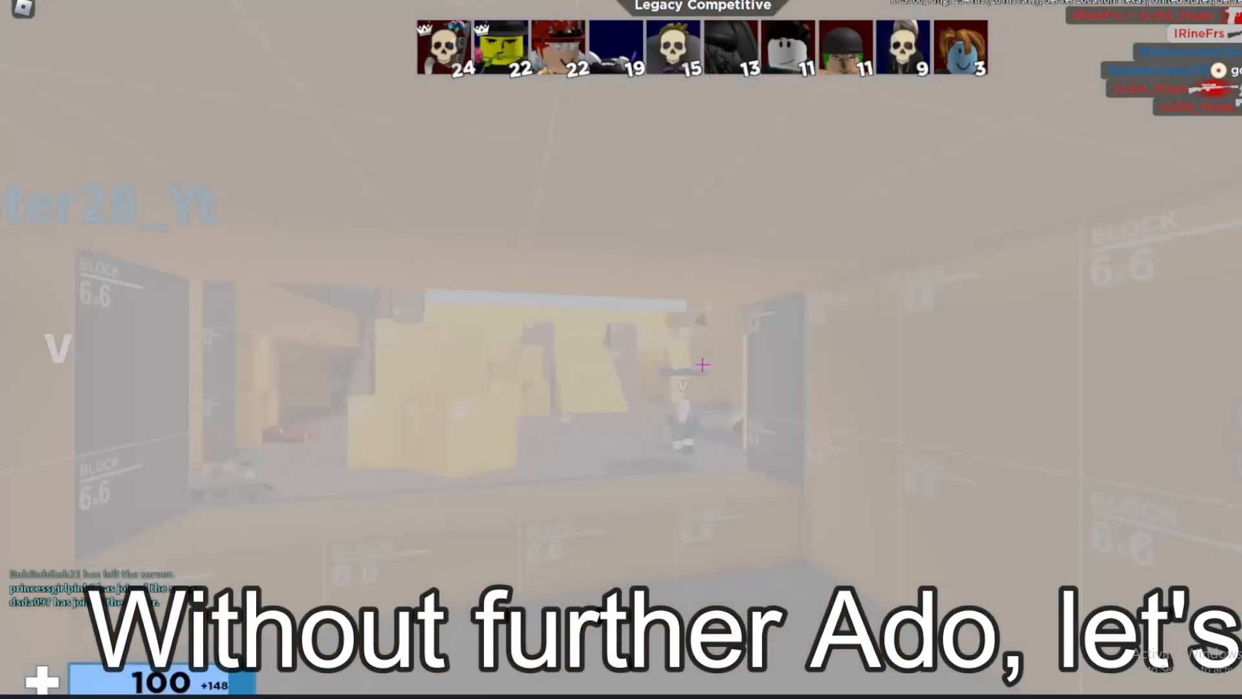
pyautogui.press('w')
pyautogui.press('space')
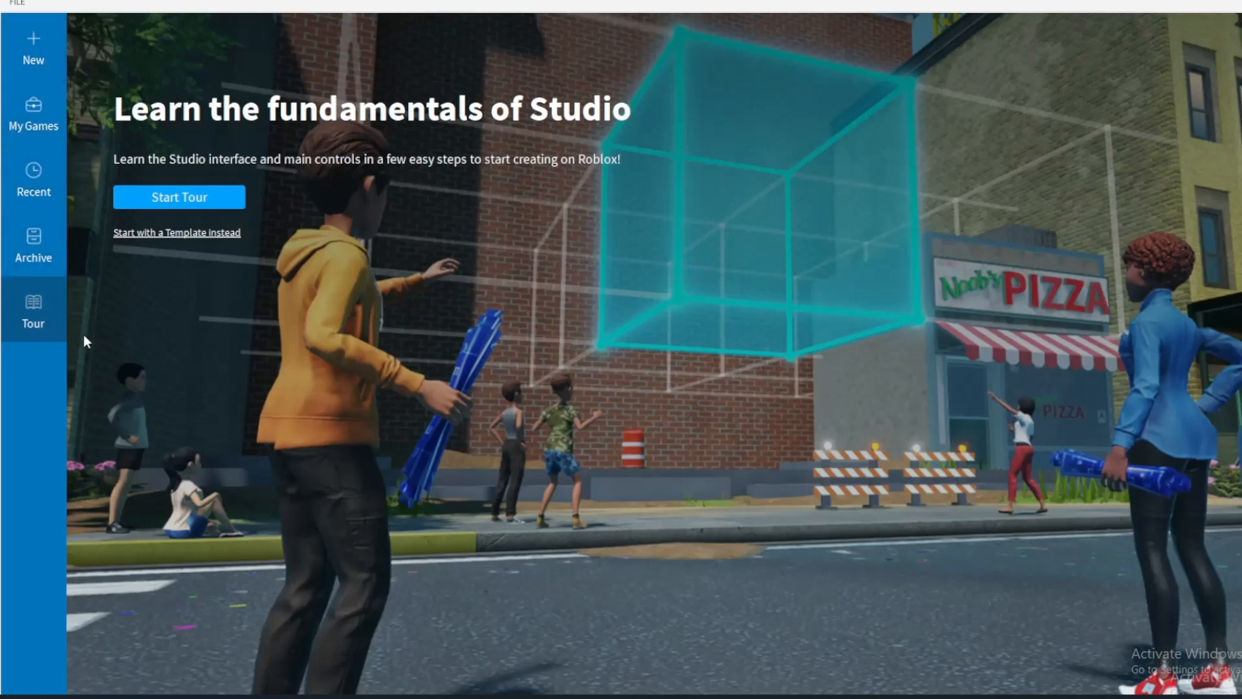
# Create a new place from the Baseplate template.
pyautogui.click(32, 51)
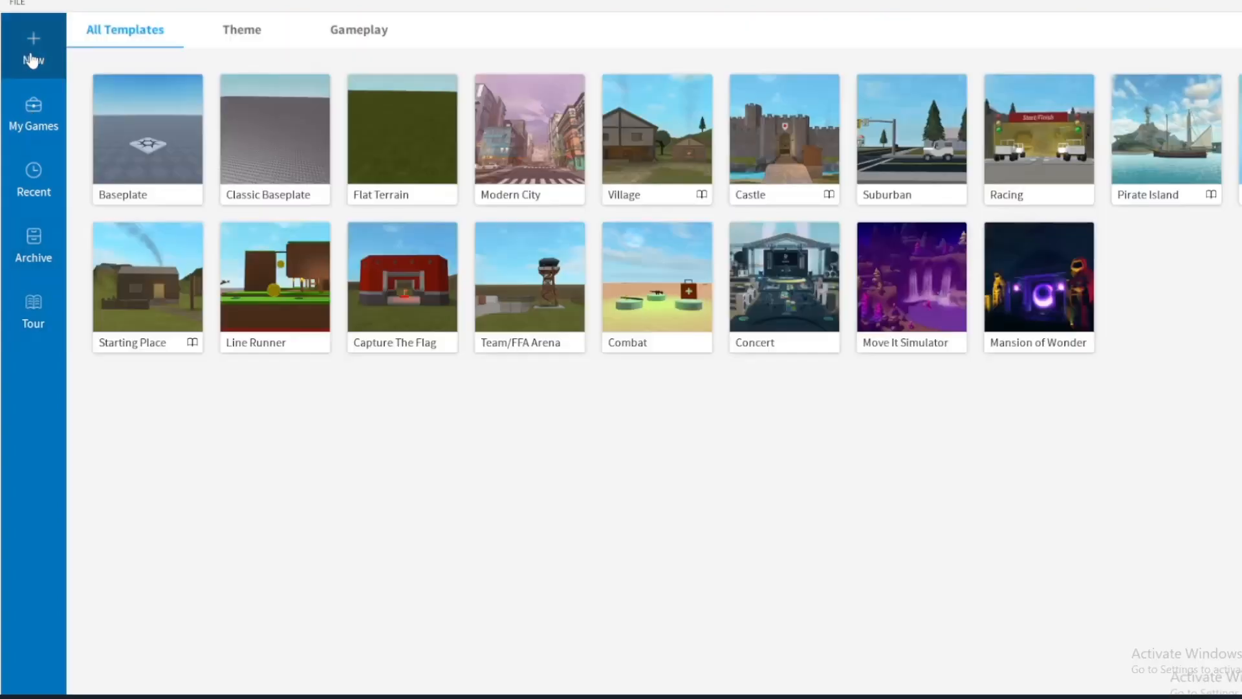
pyautogui.click(144, 171)
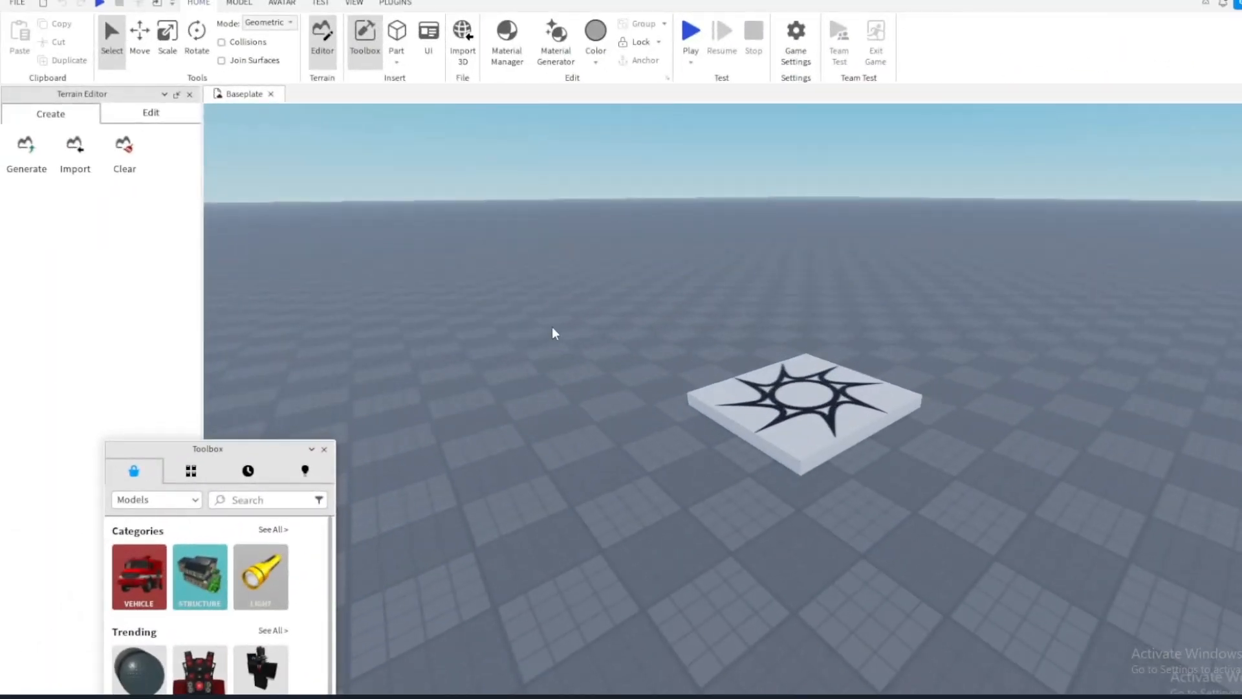
# Open the Load Character plugin and replace the default name with the avatar's username.
pyautogui.moveTo(631, 311); pyautogui.dragTo(630, 312, button='right')
pyautogui.press('d')
pyautogui.press('w')
pyautogui.press('a')
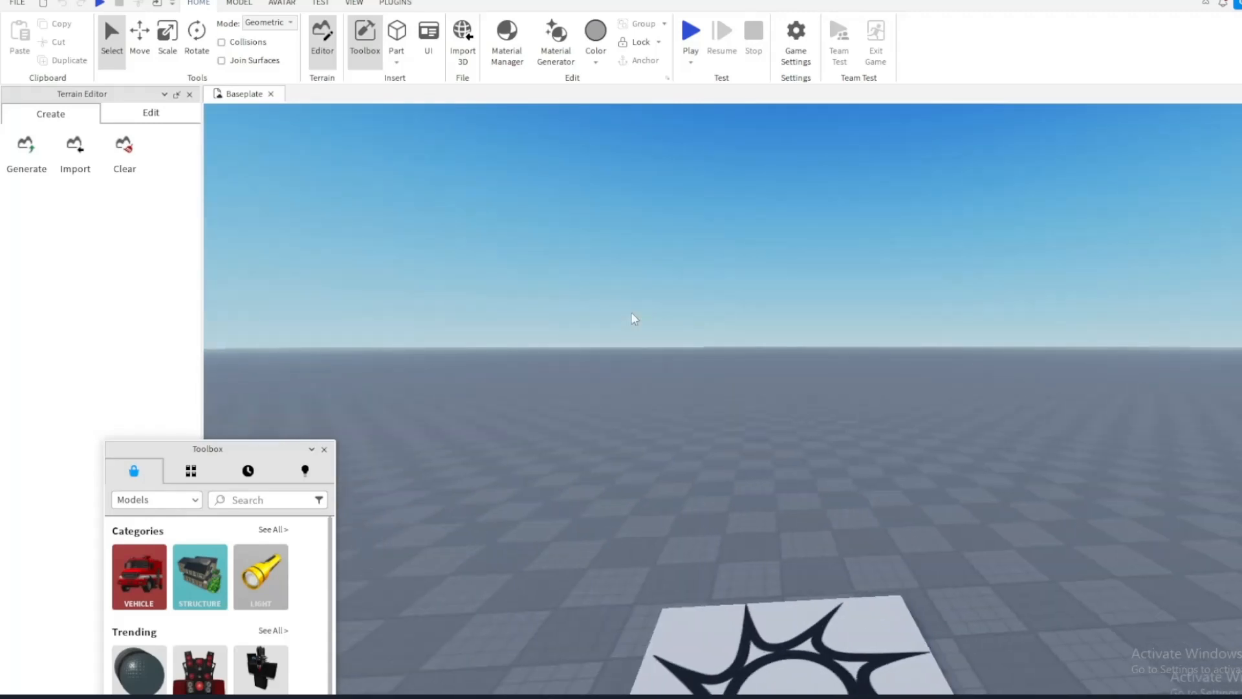
pyautogui.press('d')
pyautogui.click(398, 3)
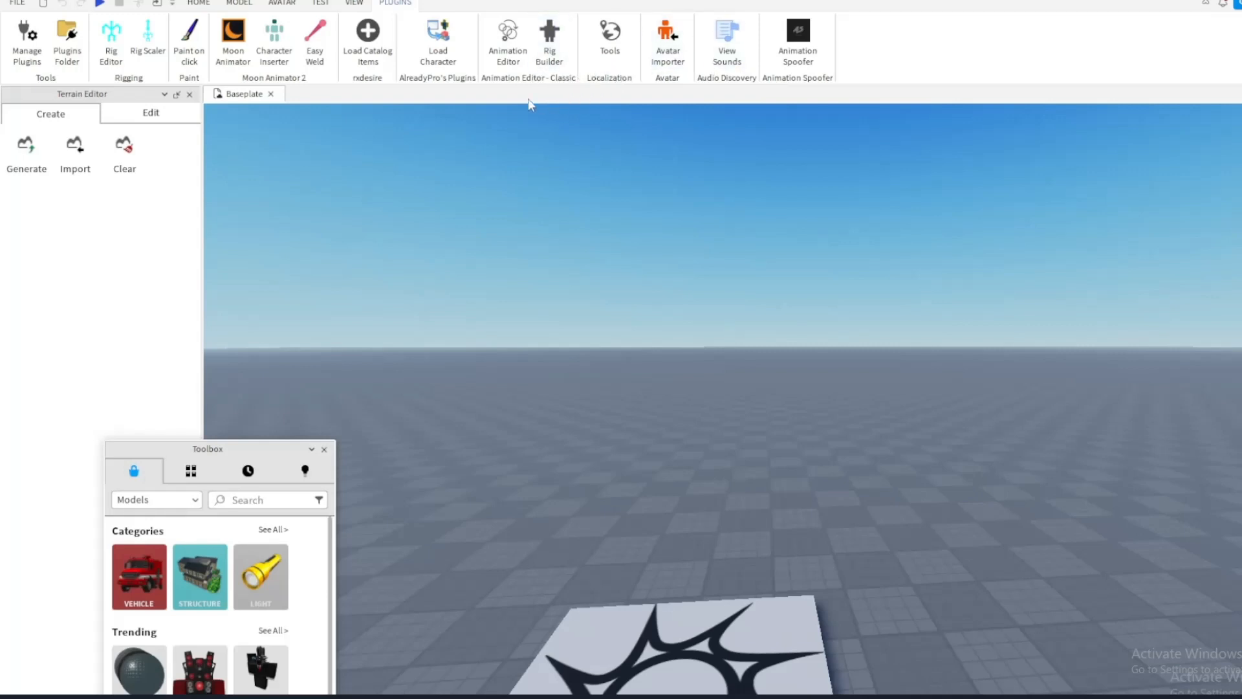
pyautogui.click(440, 62)
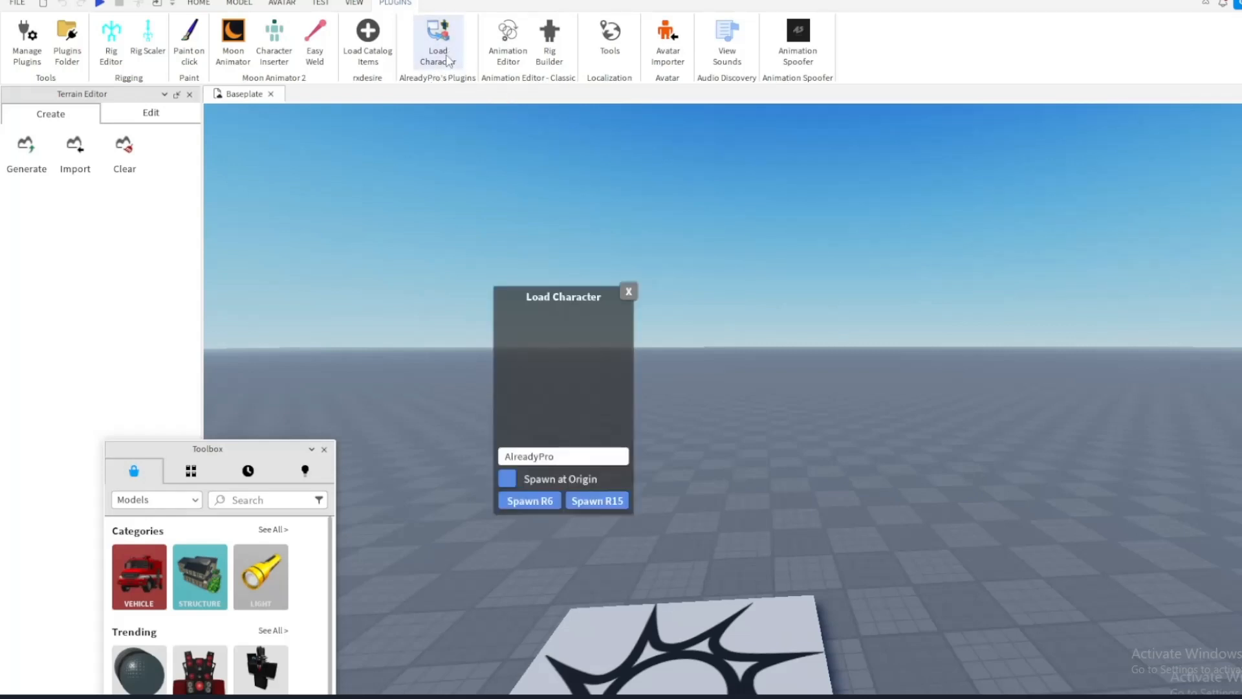
pyautogui.click(567, 455)
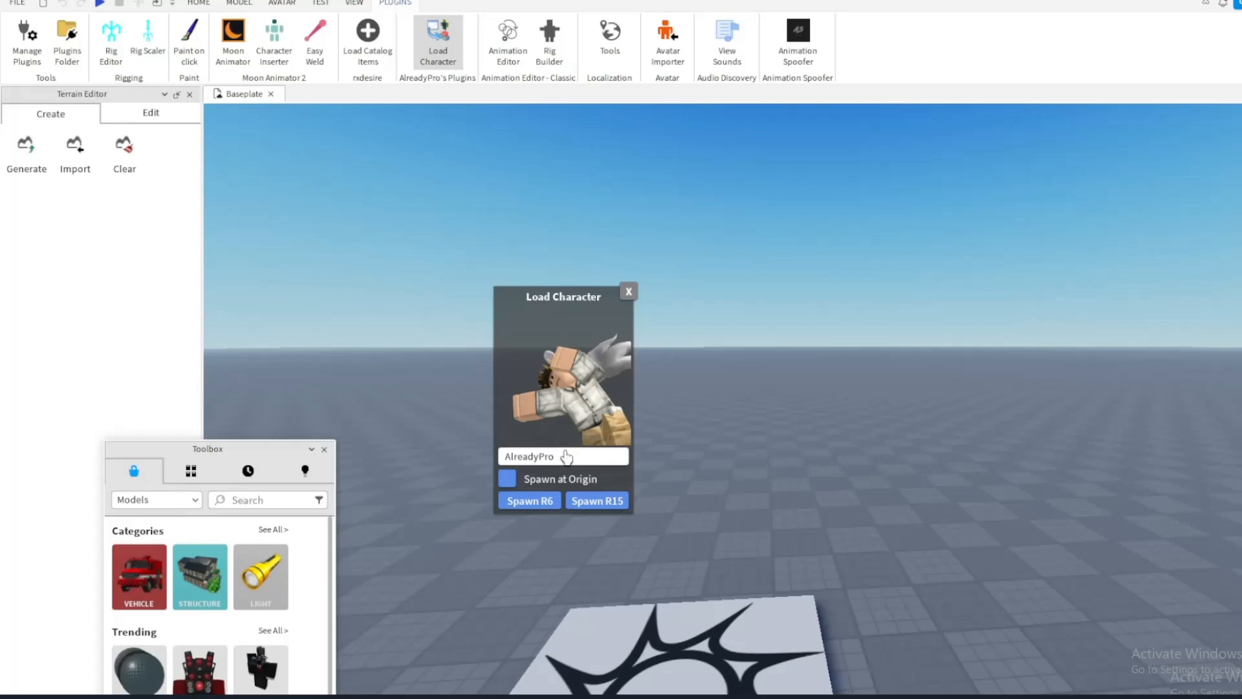
pyautogui.press('BackSpace')
pyautogui.press('BackSpace')
pyautogui.press('BackSpace')
pyautogui.press('BackSpace')
pyautogui.press('BackSpace')
pyautogui.press('BackSpace')
pyautogui.press('BackSpace')
pyautogui.press('BackSpace')
pyautogui.press('BackSpace')
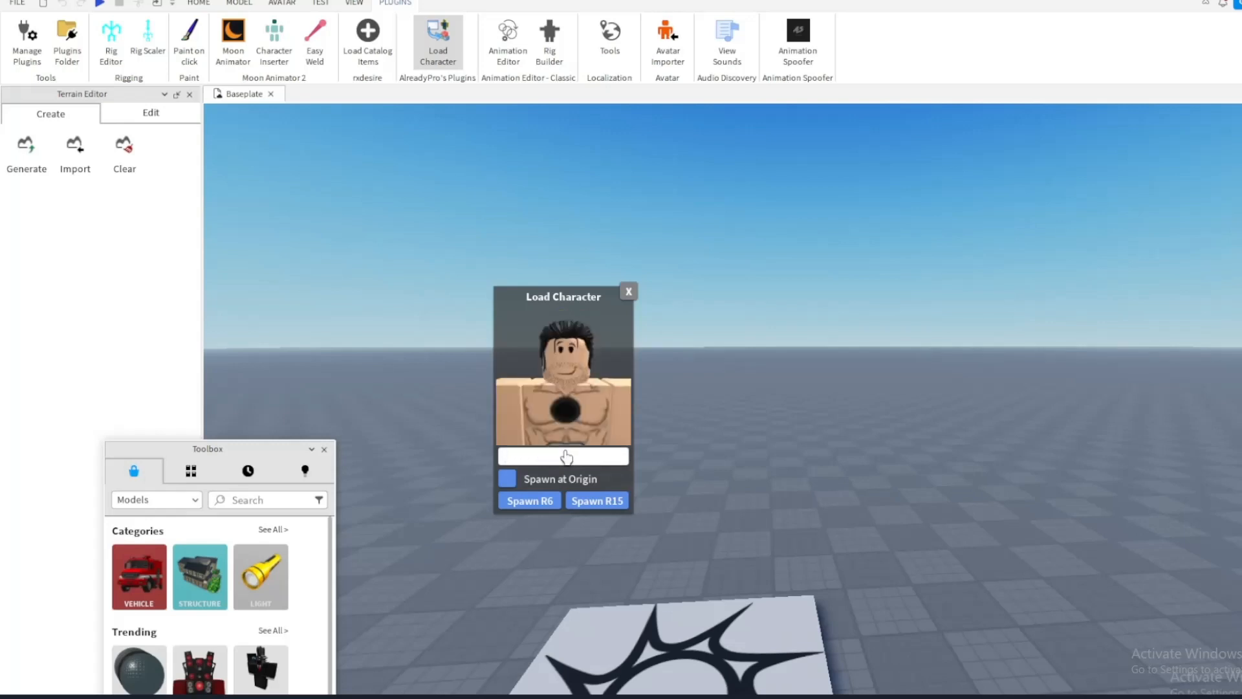
pyautogui.write('INFERNOX')
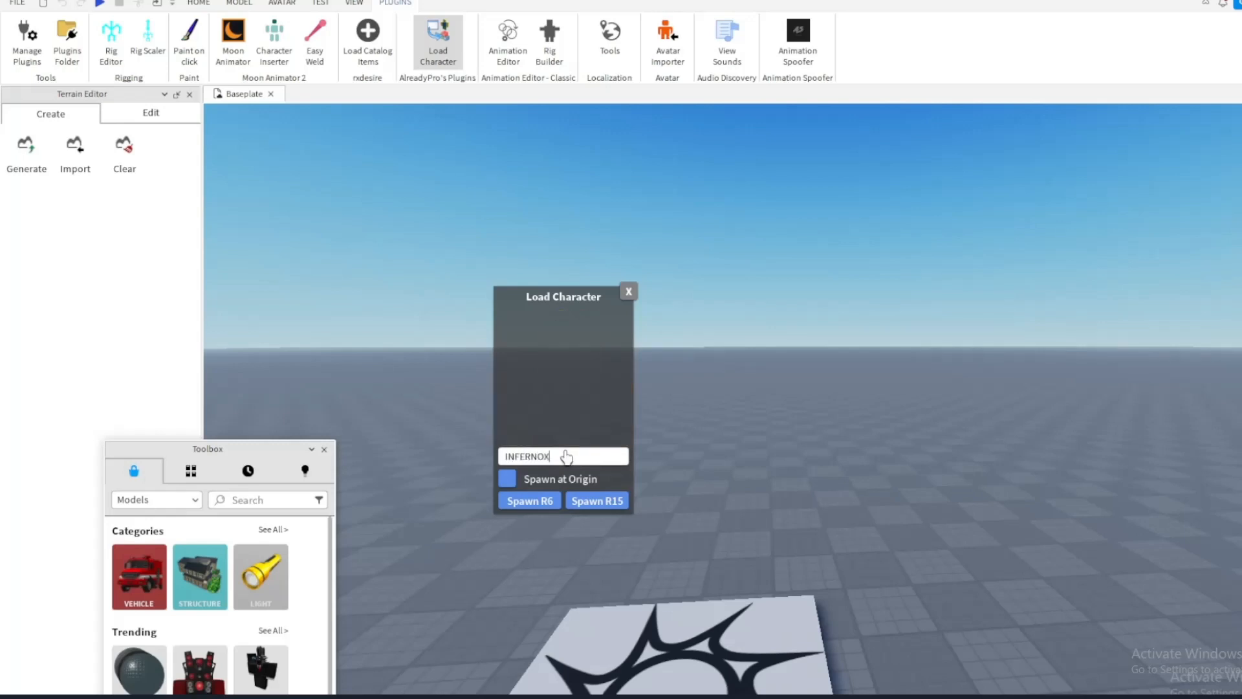
pyautogui.write('RAGER')
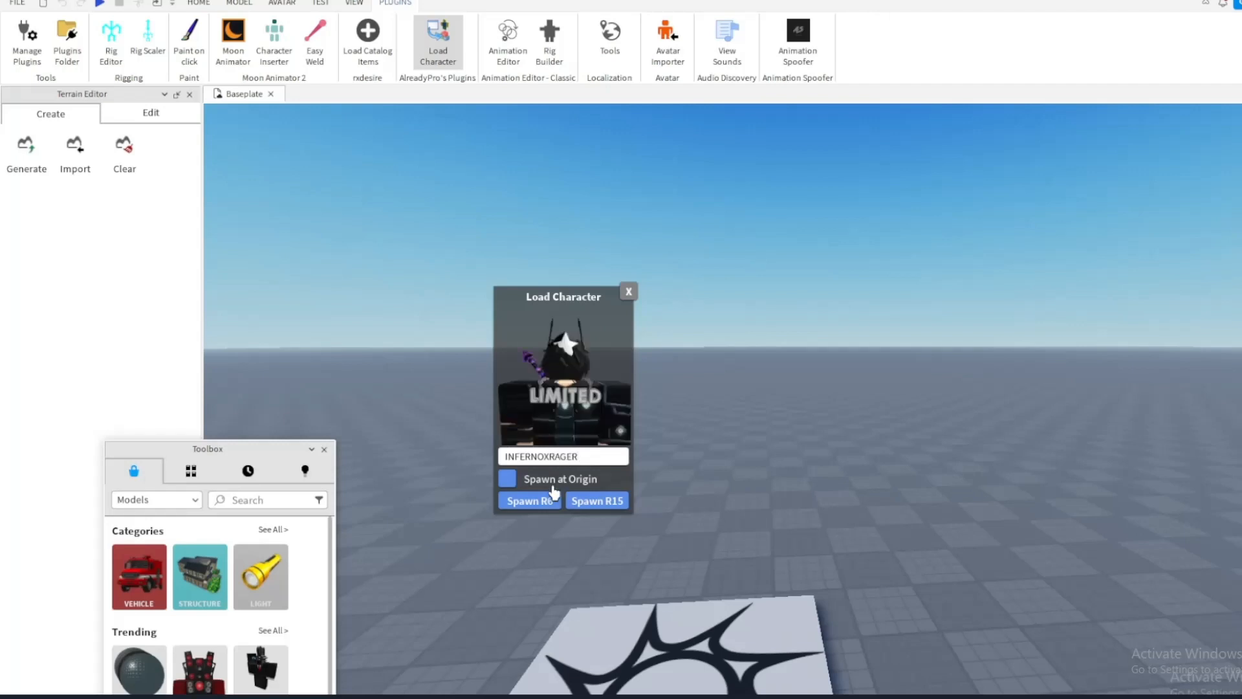
# Enable Spawn at Origin, spawn the avatar as an R15 character and close the Load Character window.
pyautogui.click(509, 480)
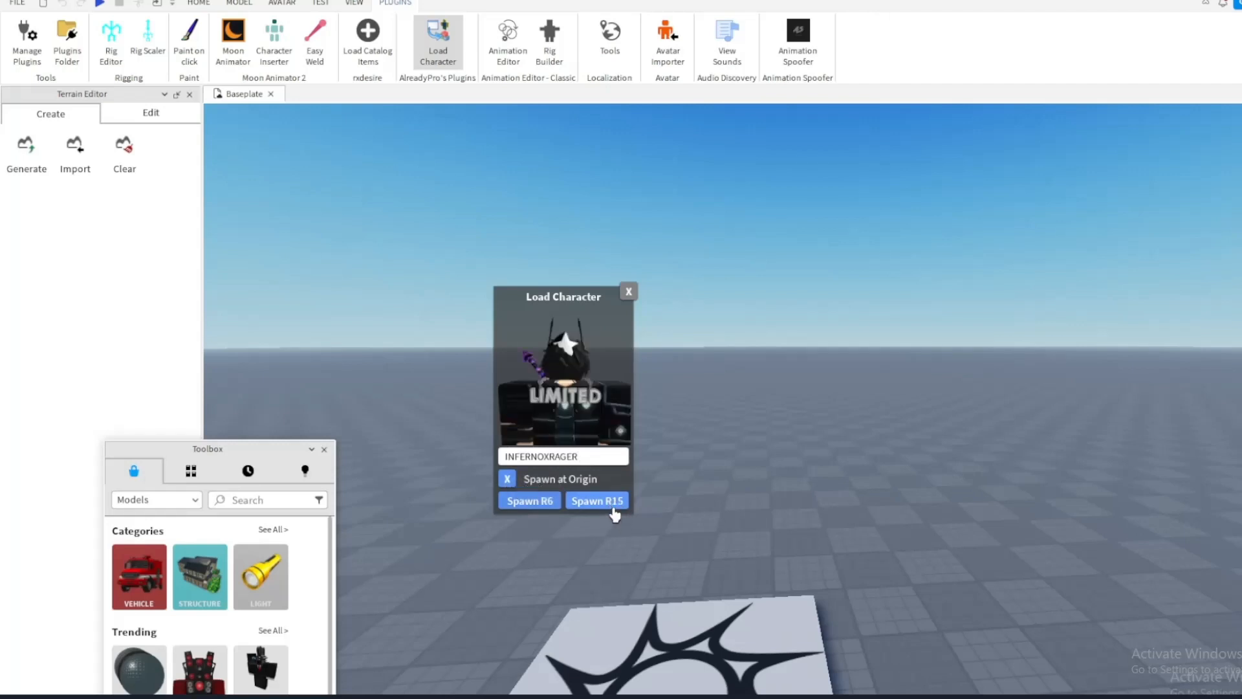
pyautogui.click(579, 510)
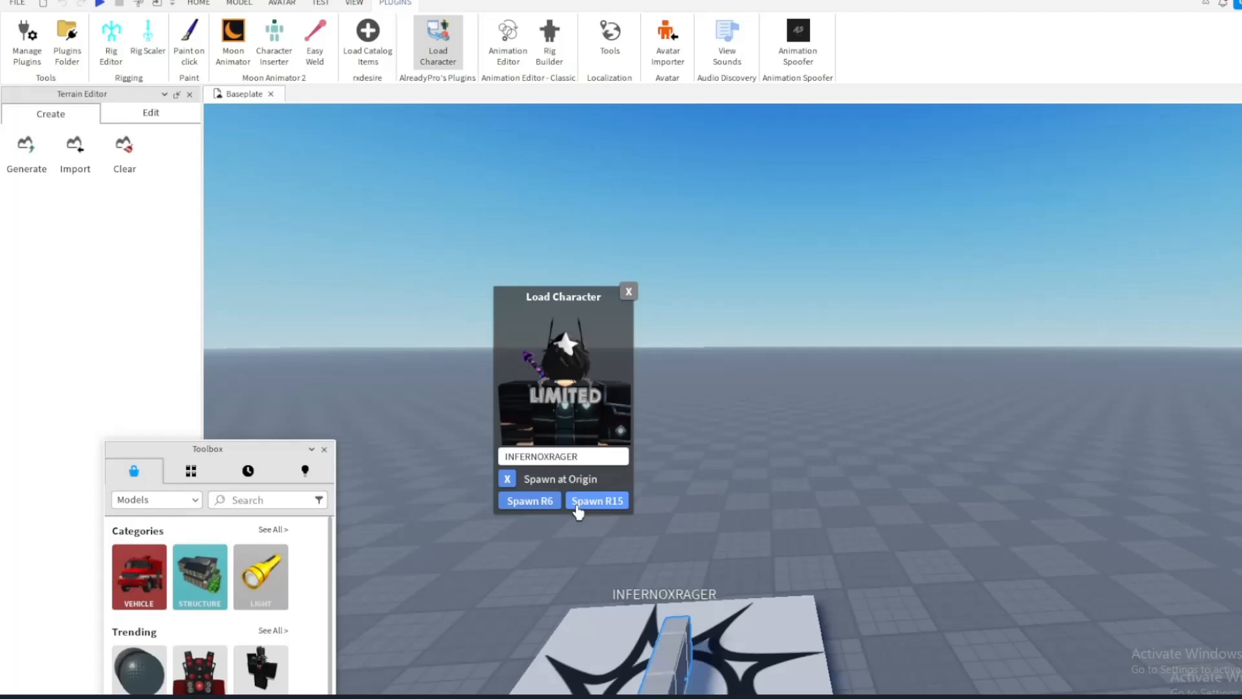
pyautogui.click(631, 299)
# Delete the spawn platform underneath the loaded character.
pyautogui.moveTo(667, 431); pyautogui.dragTo(667, 431, button='right')
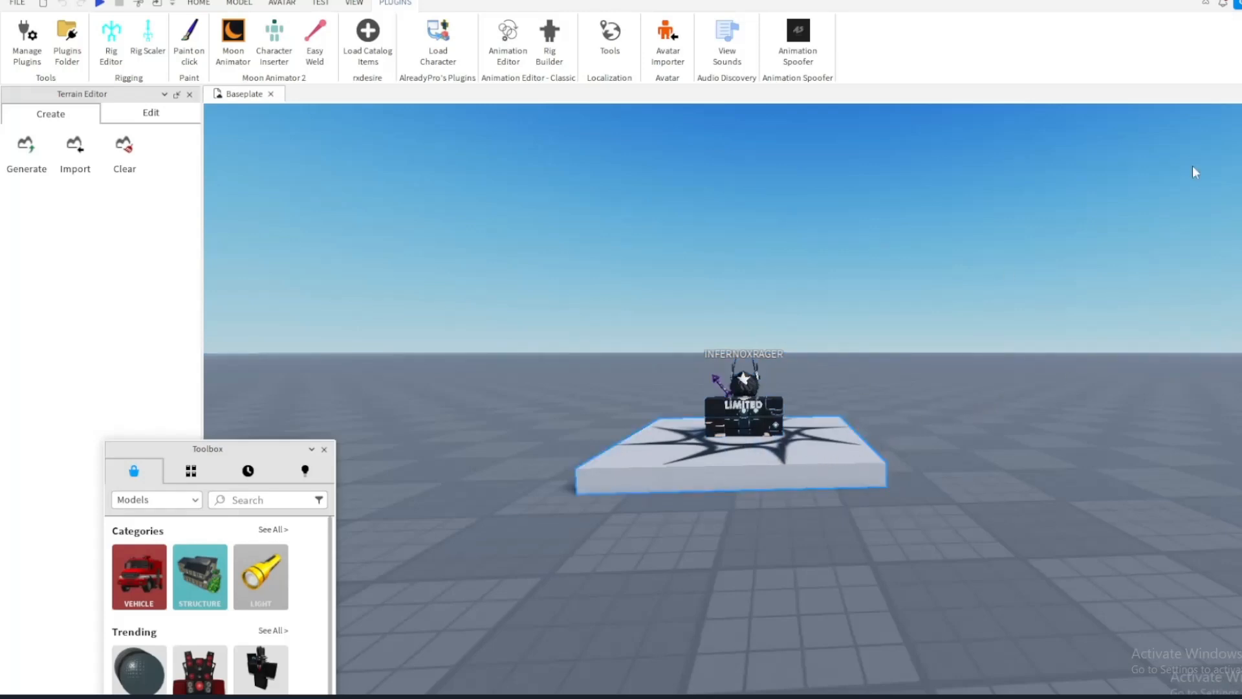
pyautogui.rightClick(1195, 408)
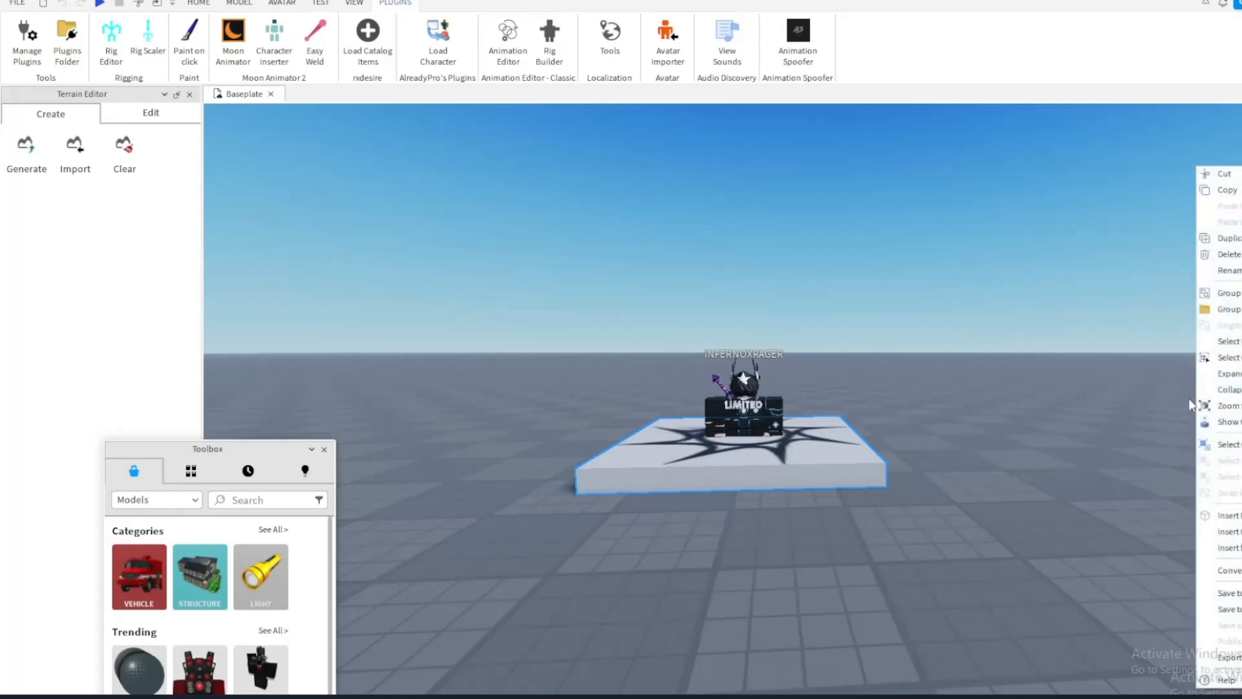
pyautogui.click(1220, 256)
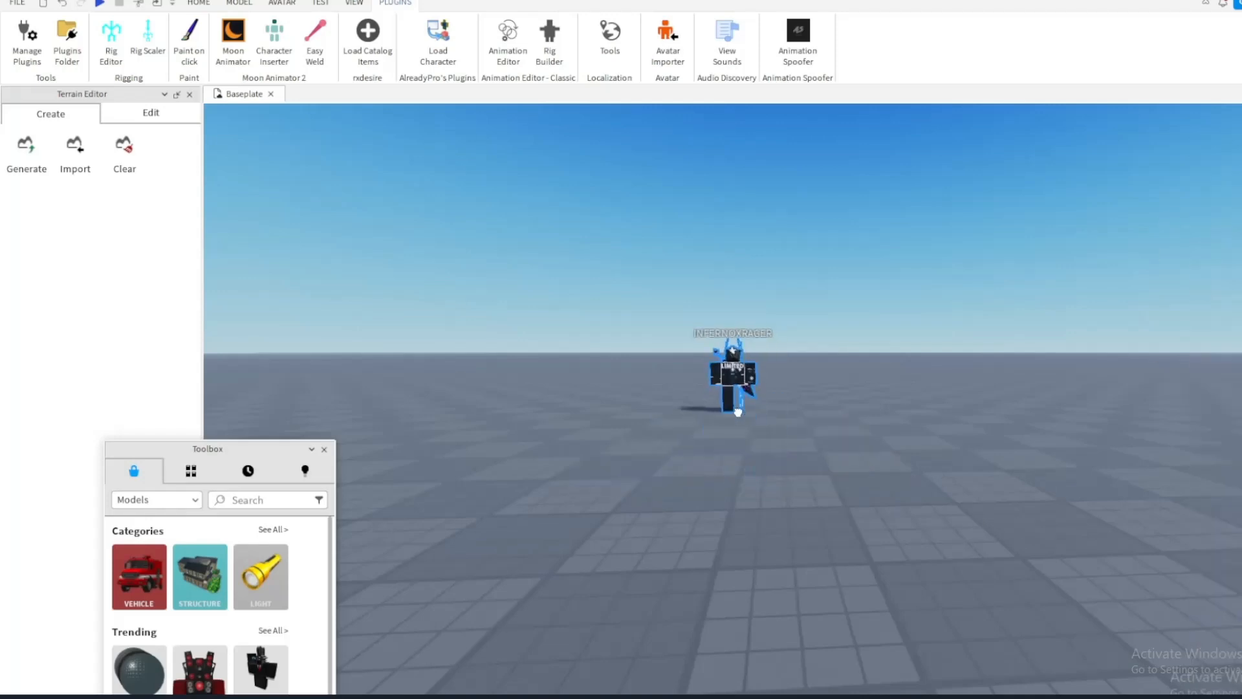
pyautogui.click(968, 458)
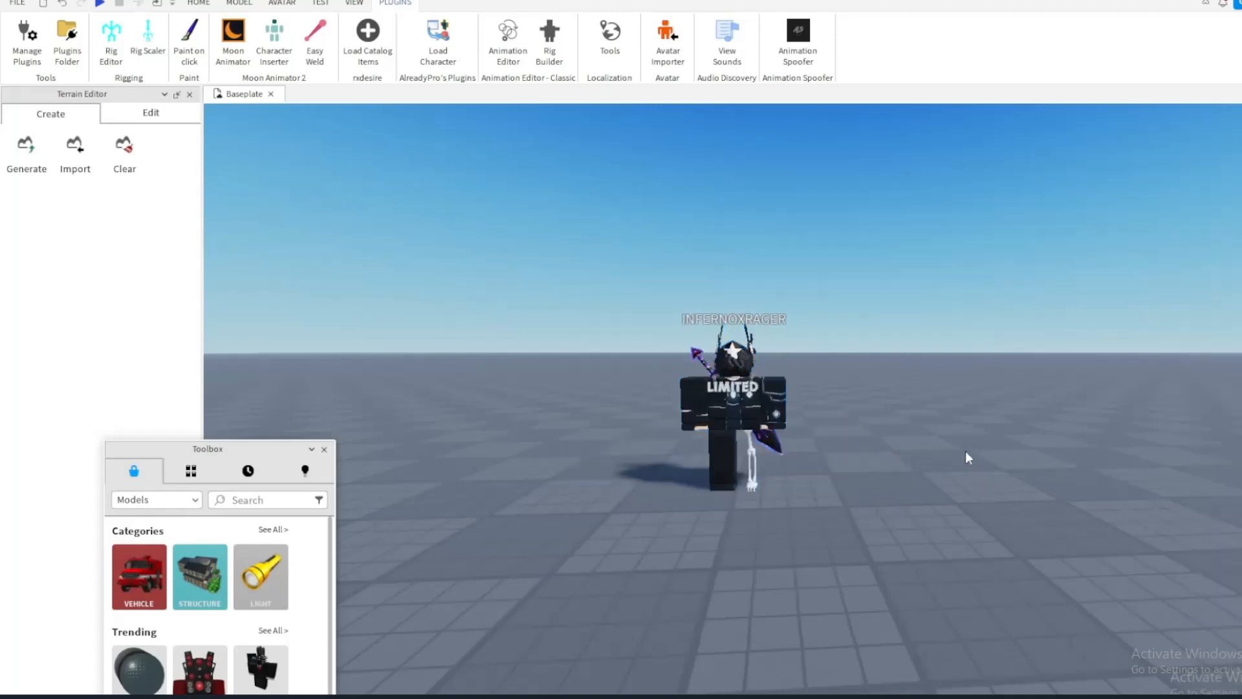
# Start the classic Animation Editor and choose the spawned character as the rig to animate.
pyautogui.moveTo(967, 456); pyautogui.dragTo(961, 455, button='right')
pyautogui.press('w')
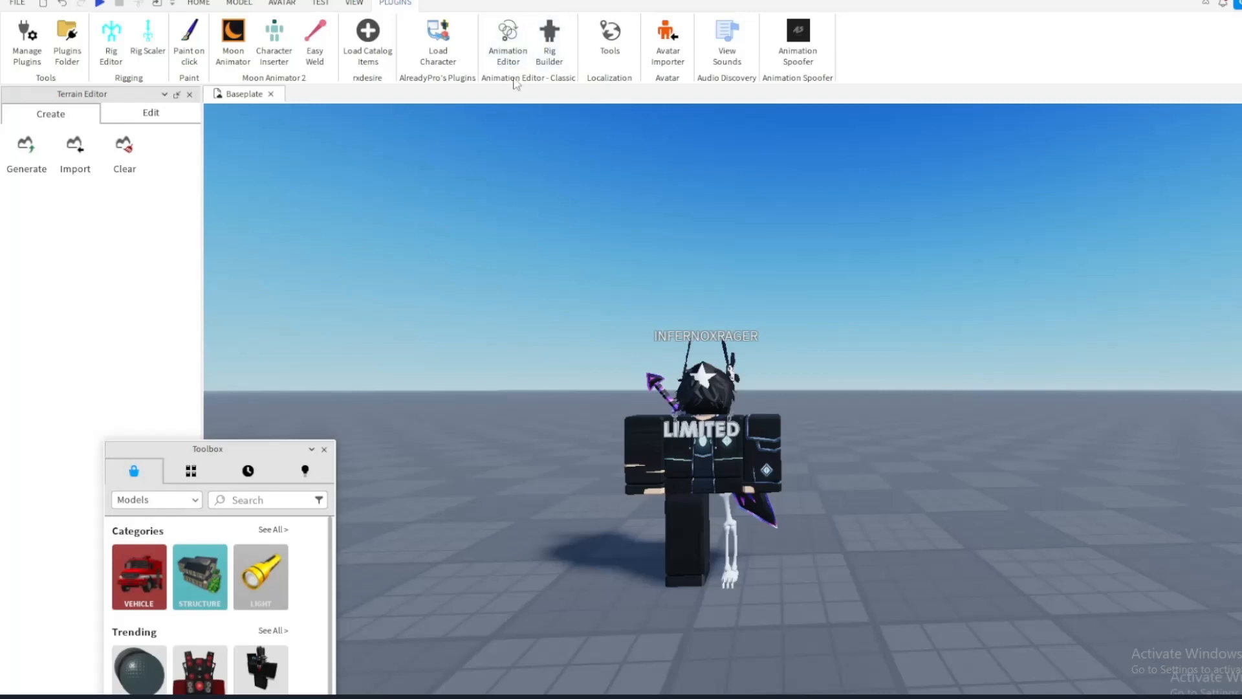
pyautogui.click(507, 40)
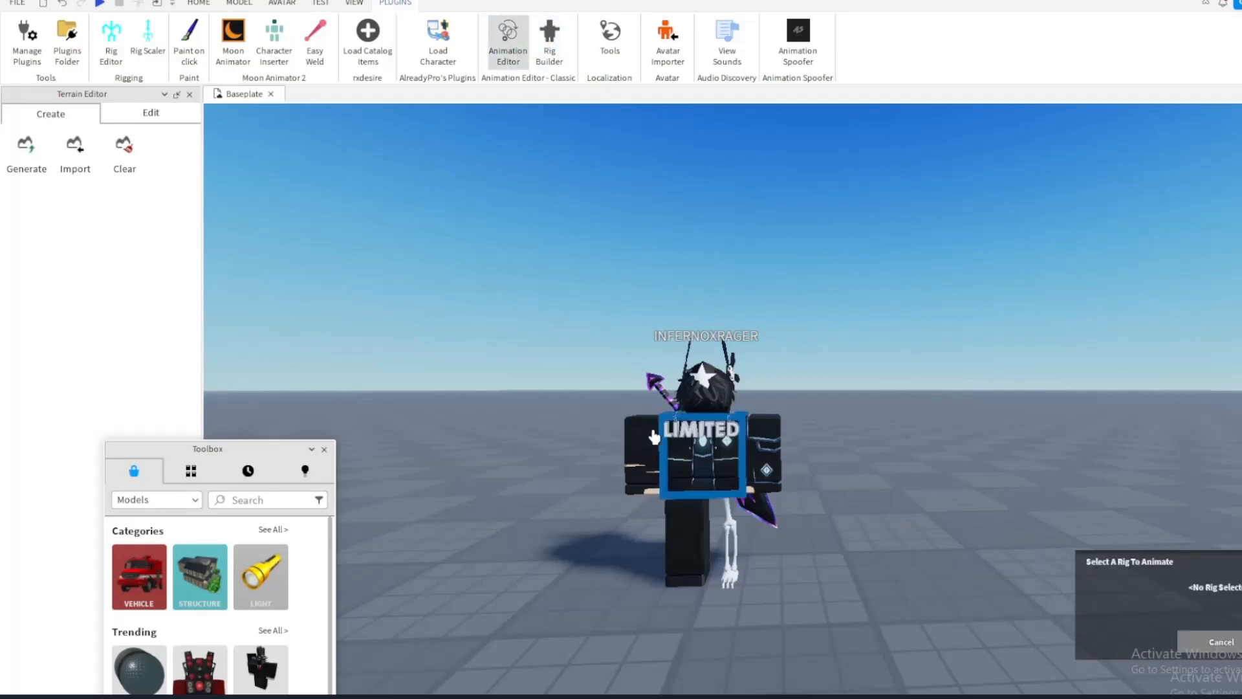
pyautogui.click(687, 451)
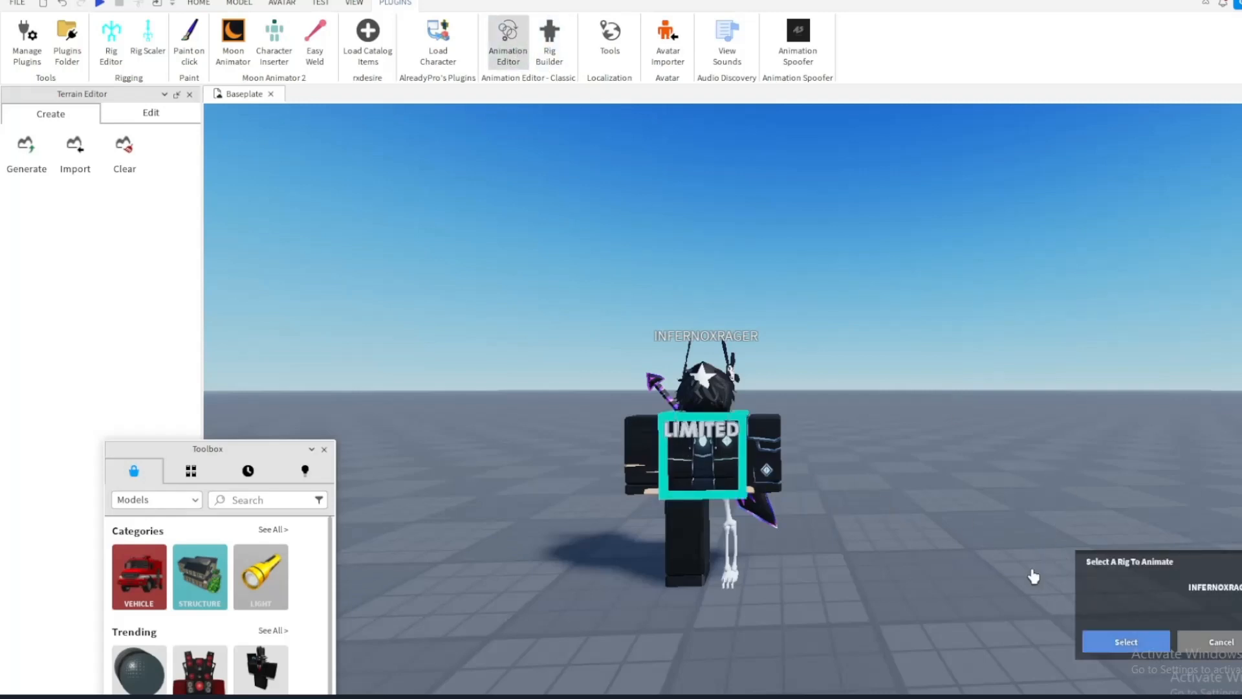
pyautogui.moveTo(1138, 598); pyautogui.dragTo(916, 416)
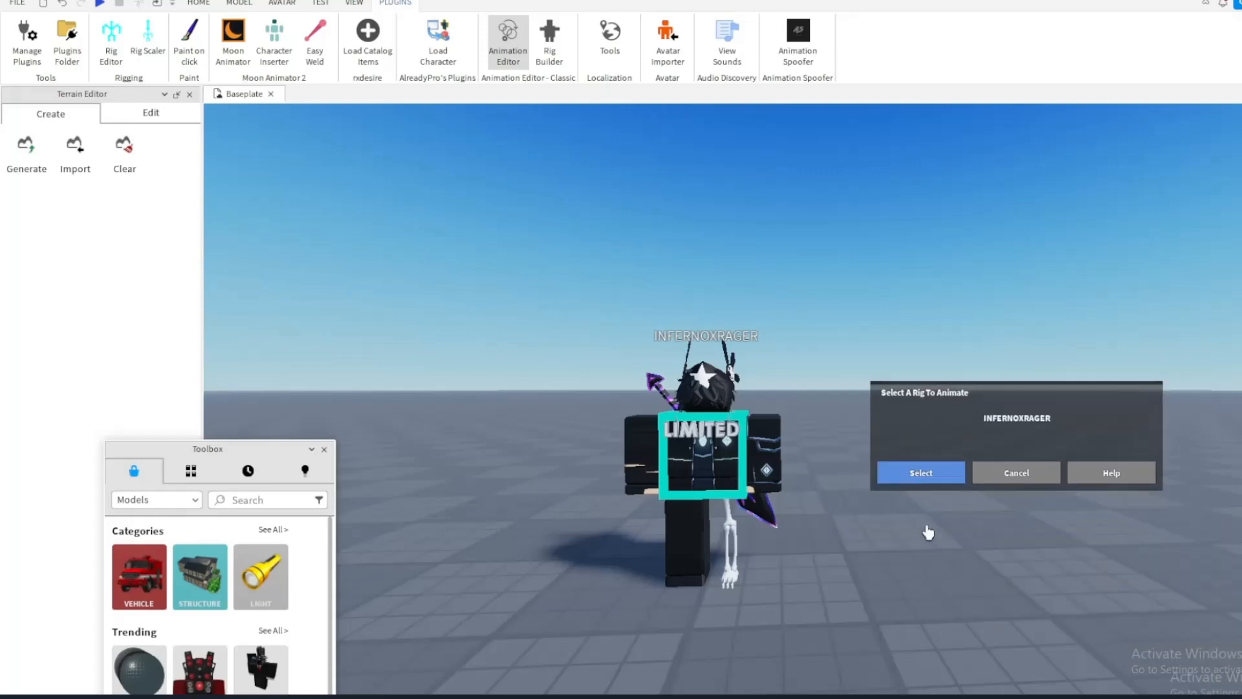
pyautogui.click(926, 473)
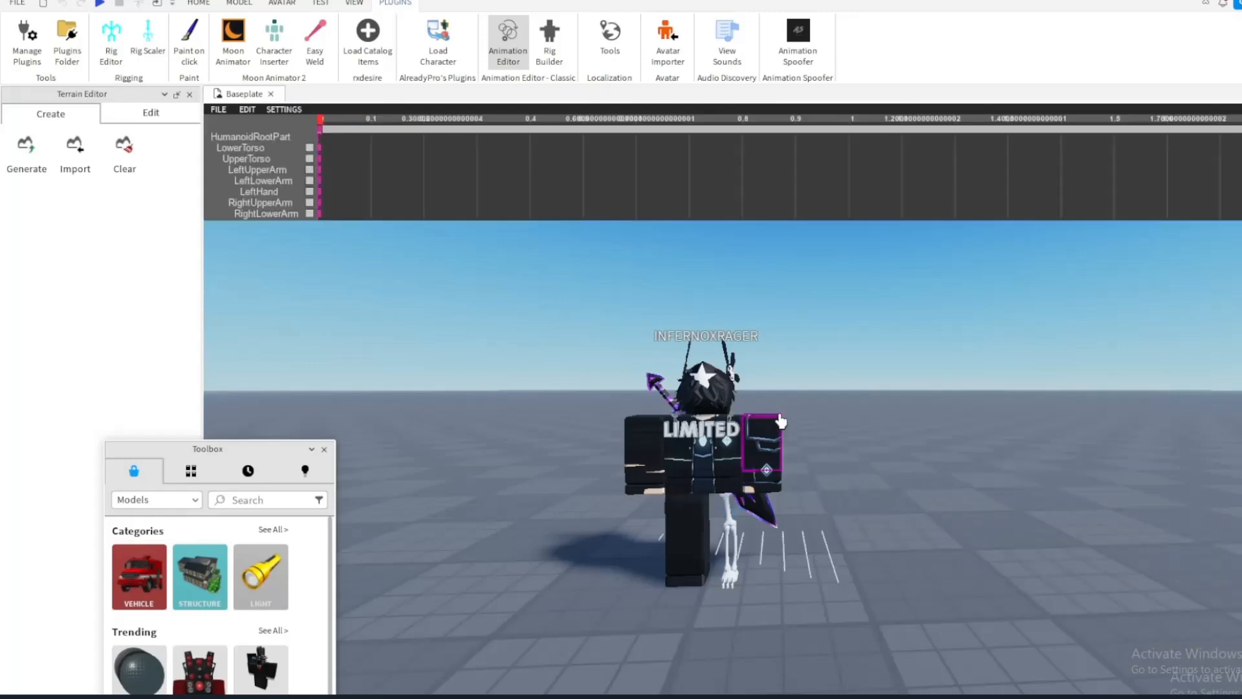
# Try rotating the character's left upper arm slightly outward from the body.
pyautogui.click(676, 415)
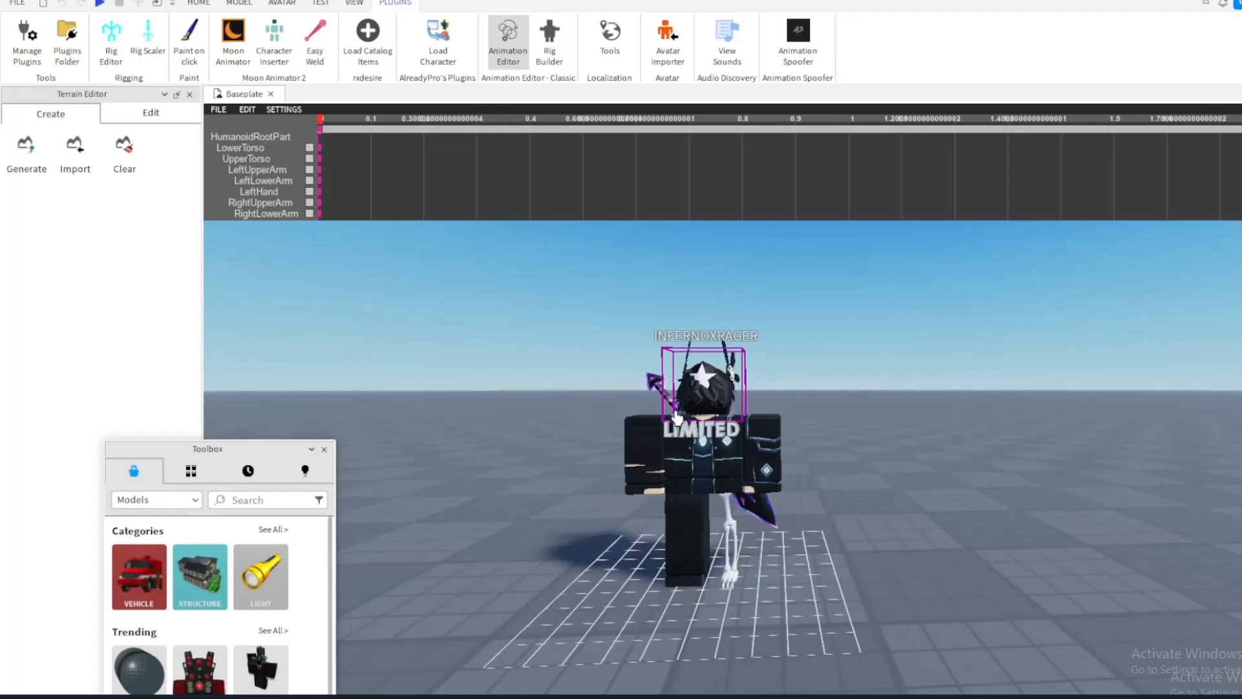
pyautogui.click(755, 437)
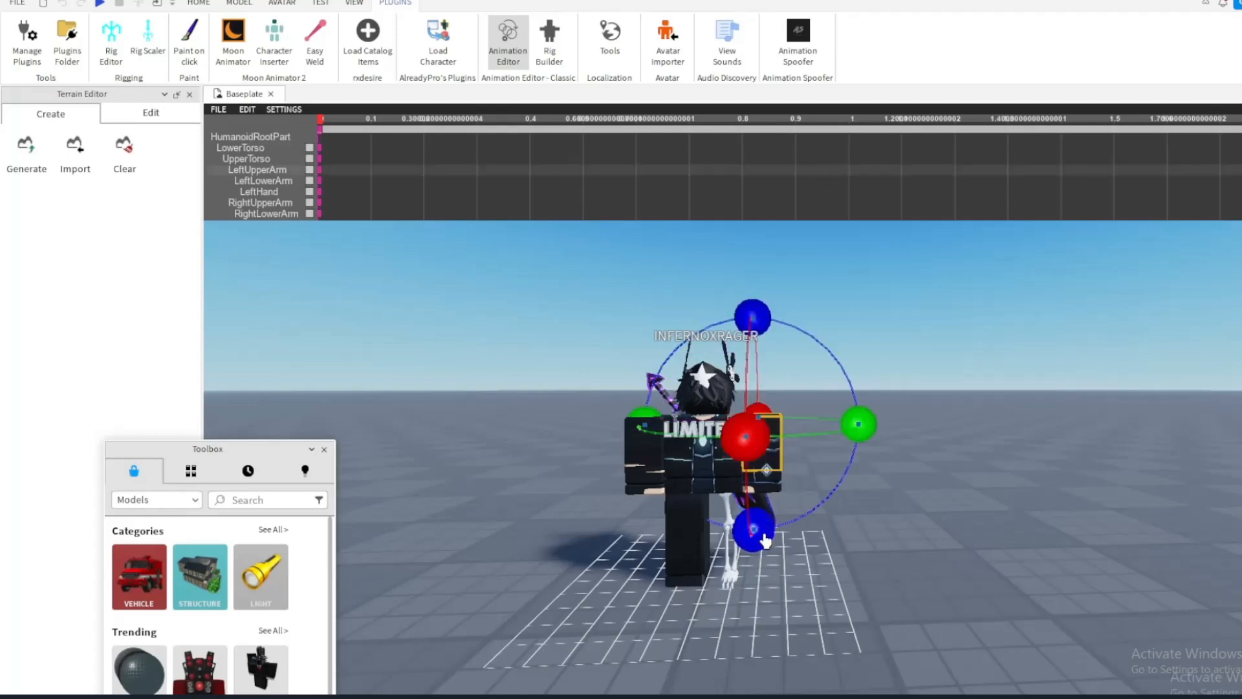
pyautogui.moveTo(766, 541); pyautogui.dragTo(787, 546)
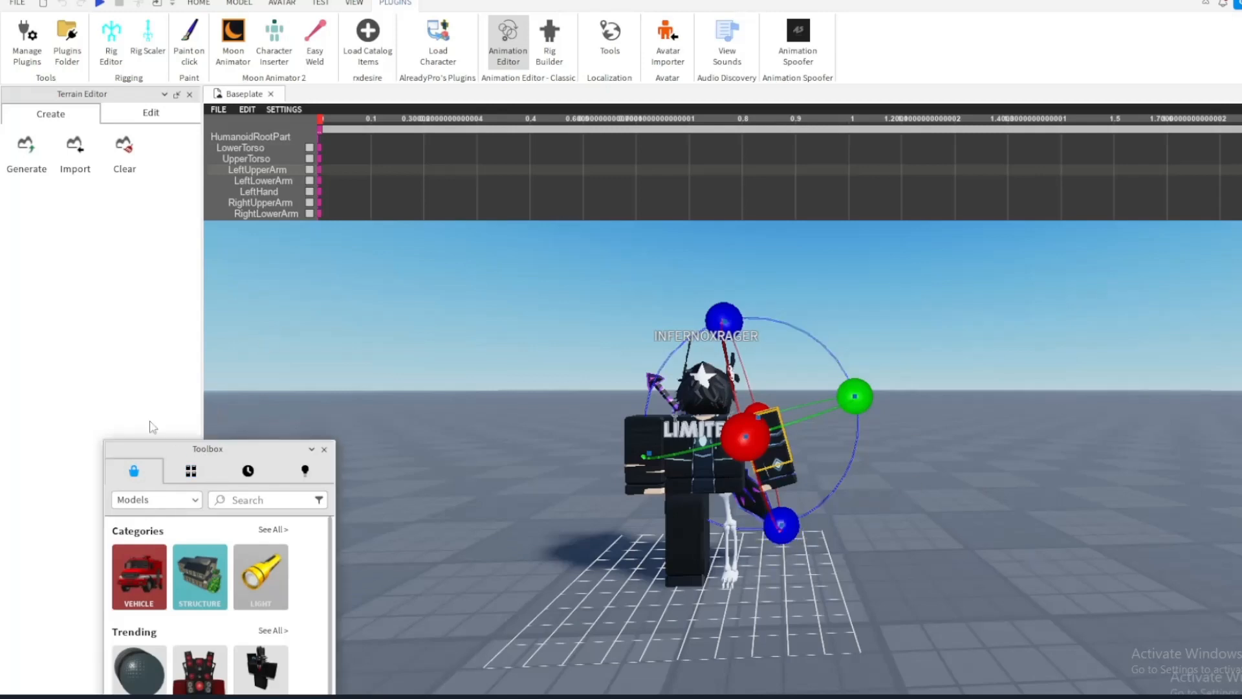
# Close the Toolbox and the Terrain Editor to free up the viewport.
pyautogui.moveTo(172, 458); pyautogui.dragTo(58, 198)
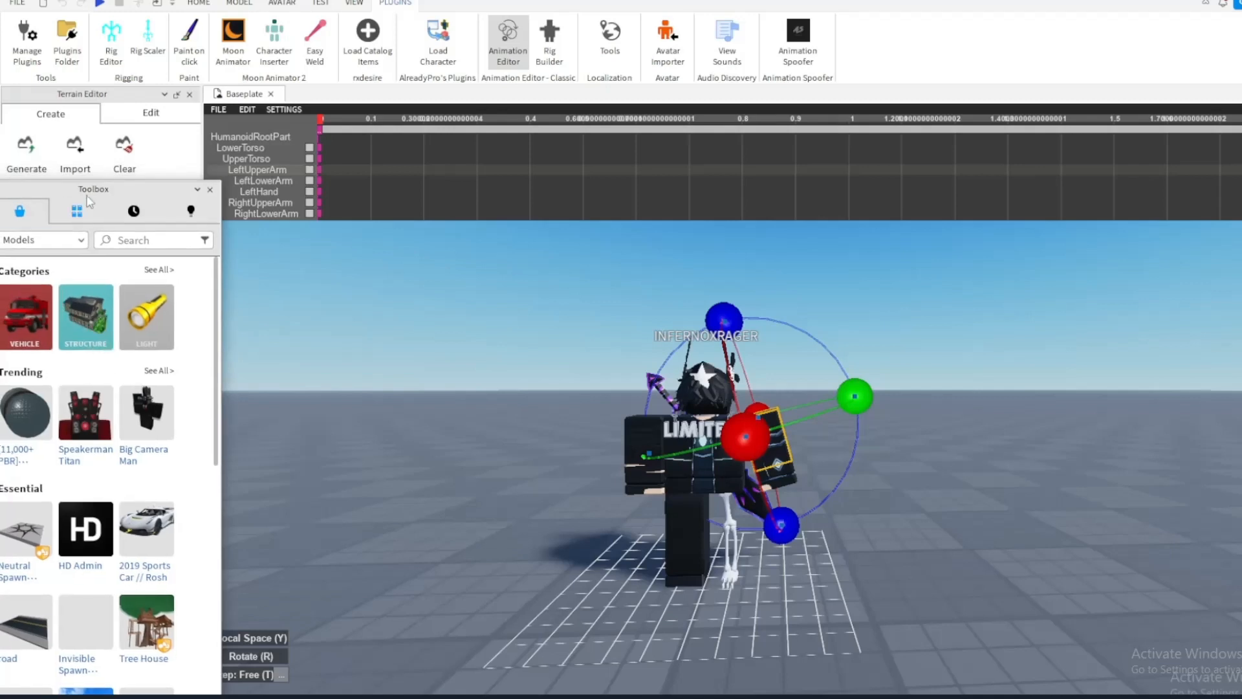
pyautogui.click(214, 194)
pyautogui.click(189, 94)
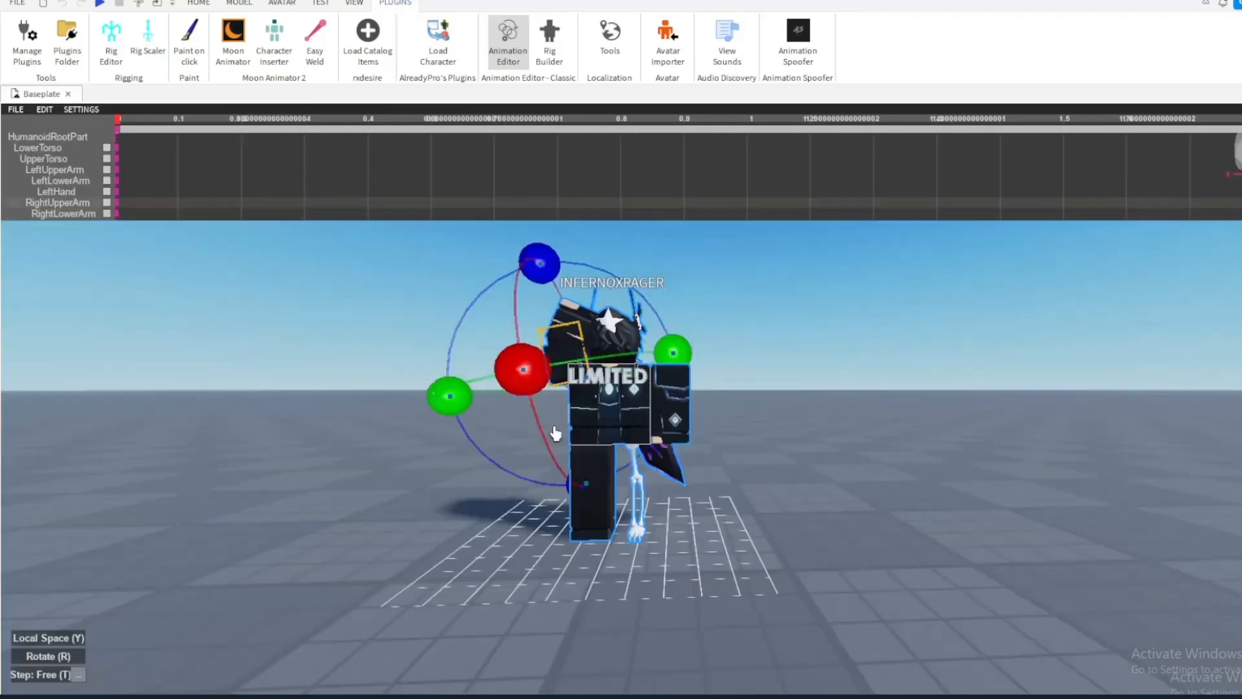
# Pose the right upper arm raised beside the head, shift it slightly outward, and return to Rotate mode.
pyautogui.click(555, 434)
pyautogui.moveTo(555, 227); pyautogui.dragTo(582, 246)
pyautogui.click(559, 353)
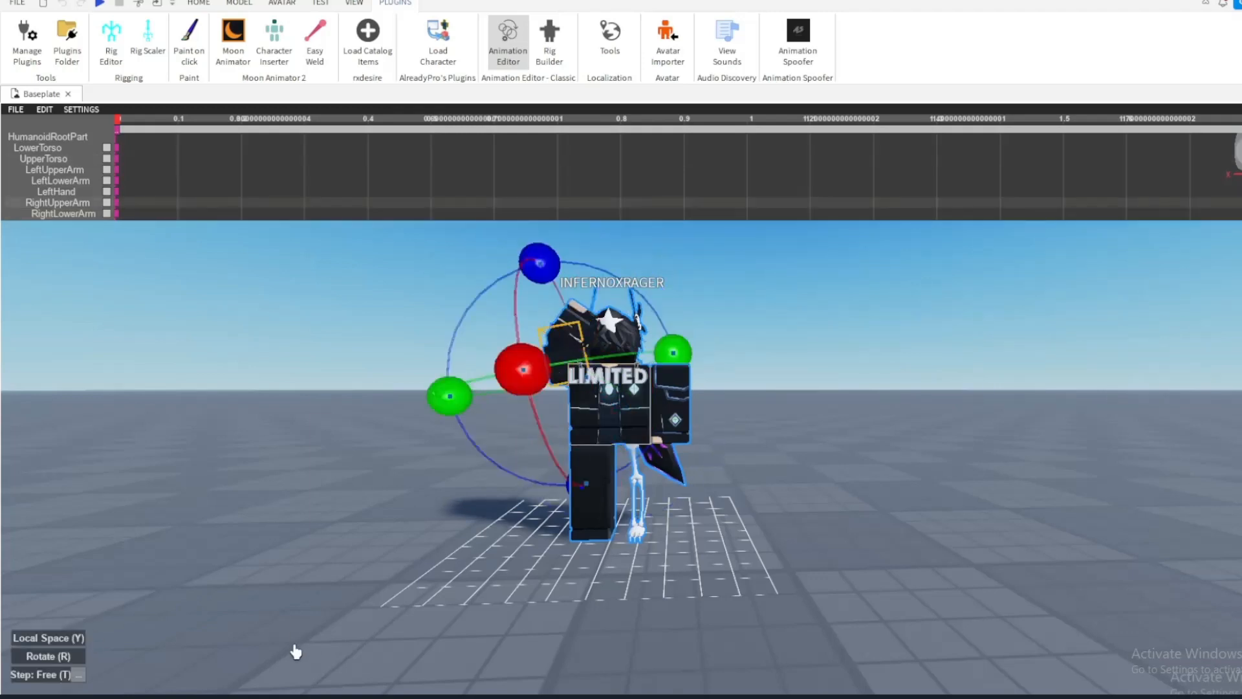
pyautogui.press('r')
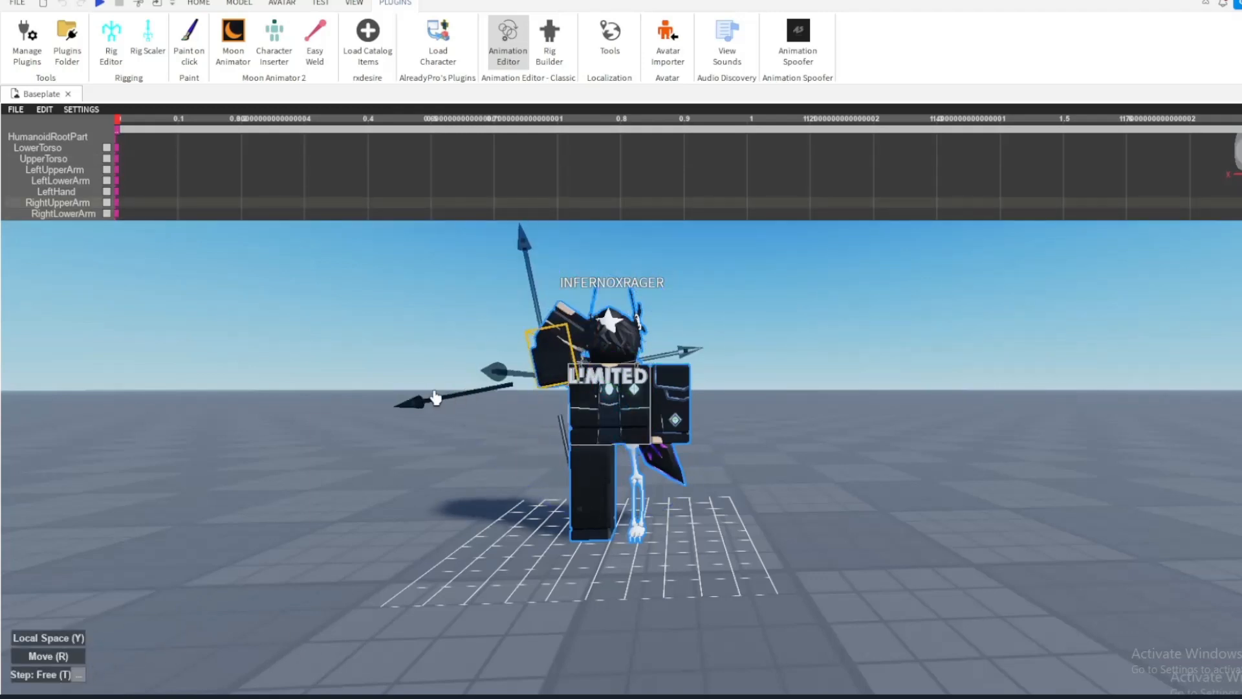
pyautogui.click(89, 657)
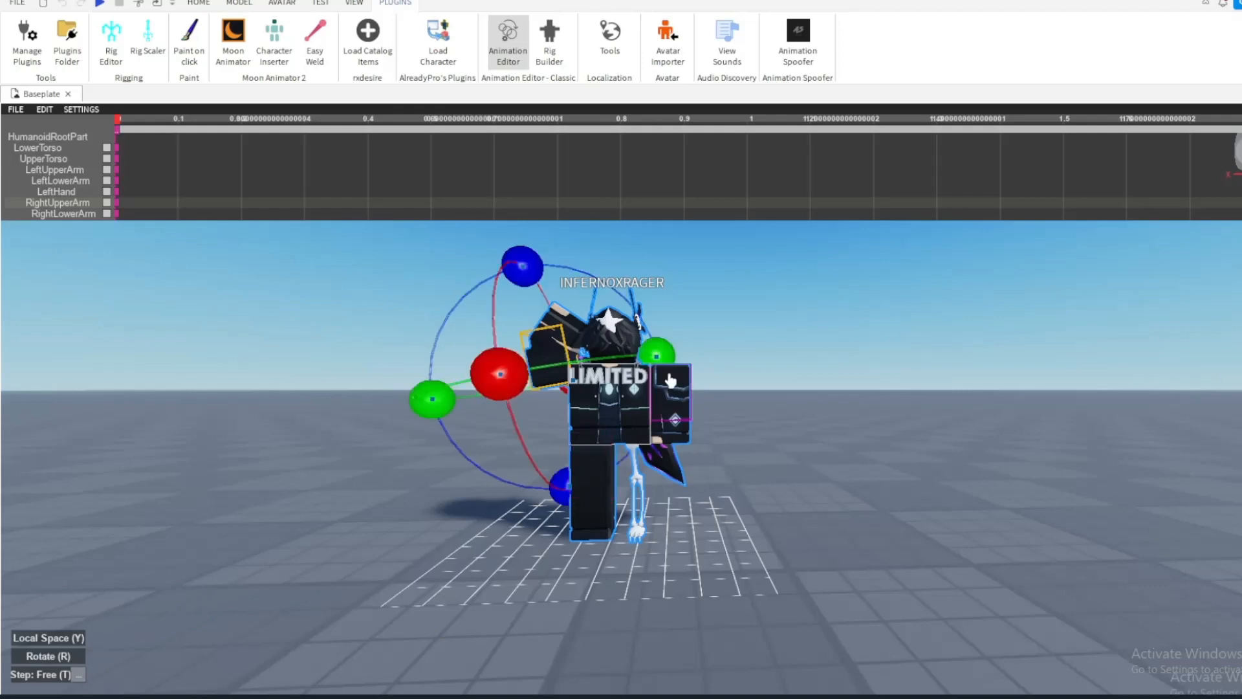
# Rotate the left upper arm away from the body and turn the right lower leg slightly outward.
pyautogui.click(671, 380)
pyautogui.moveTo(693, 477); pyautogui.dragTo(810, 483)
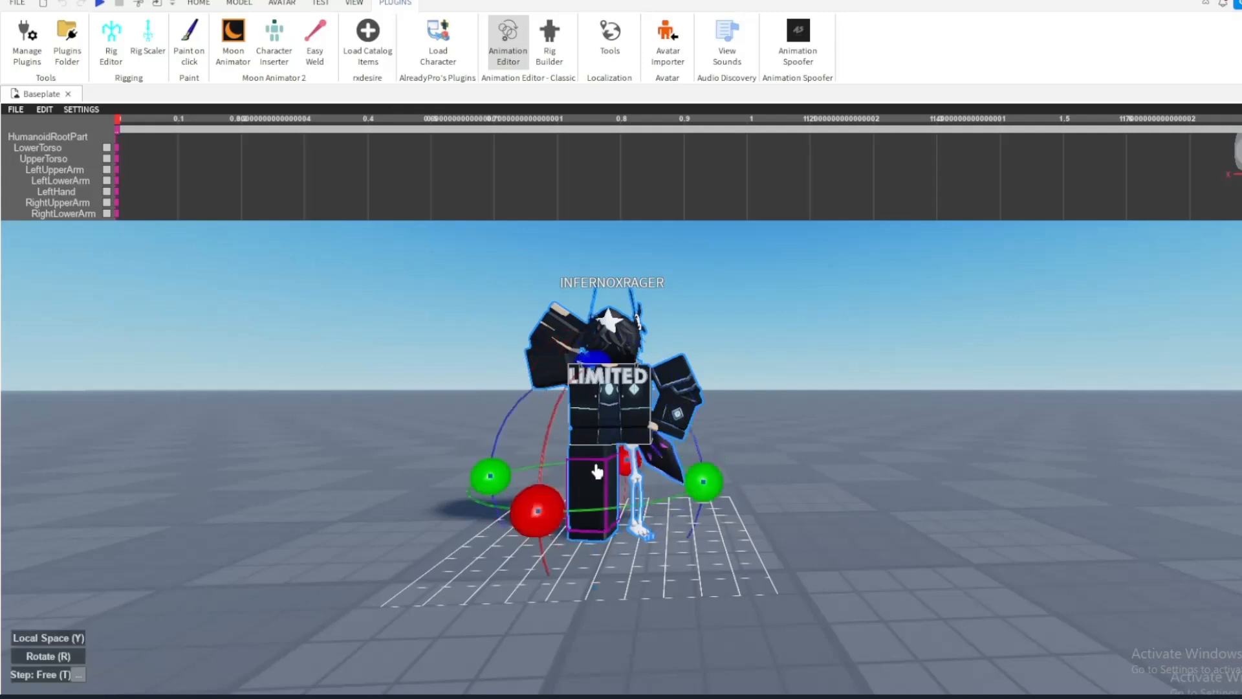
pyautogui.moveTo(541, 507)
pyautogui.mouseDown()
pyautogui.moveTo(544, 435)
pyautogui.moveTo(550, 511)
pyautogui.mouseUp()
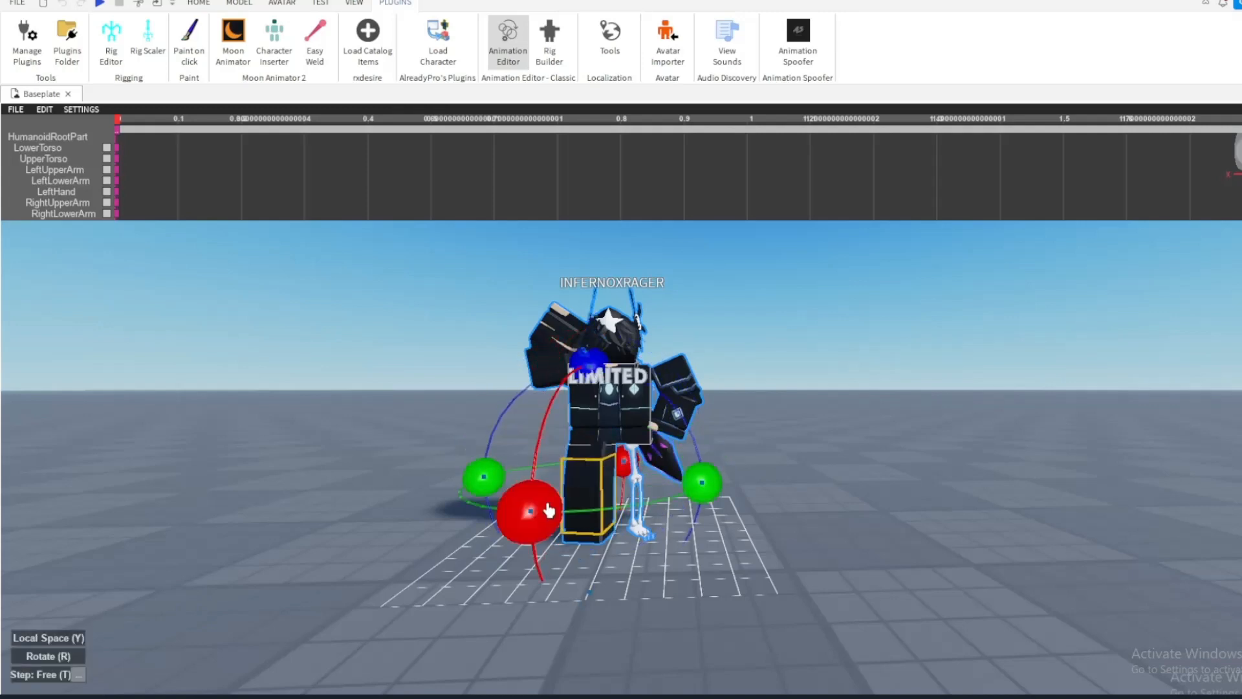
# Move the raised right upper arm slightly using Move mode.
pyautogui.click(543, 356)
pyautogui.press('r')
pyautogui.moveTo(429, 406); pyautogui.dragTo(560, 444)
# Turn the character's head slightly toward its left side in Rotate mode.
pyautogui.click(608, 398)
pyautogui.press('r')
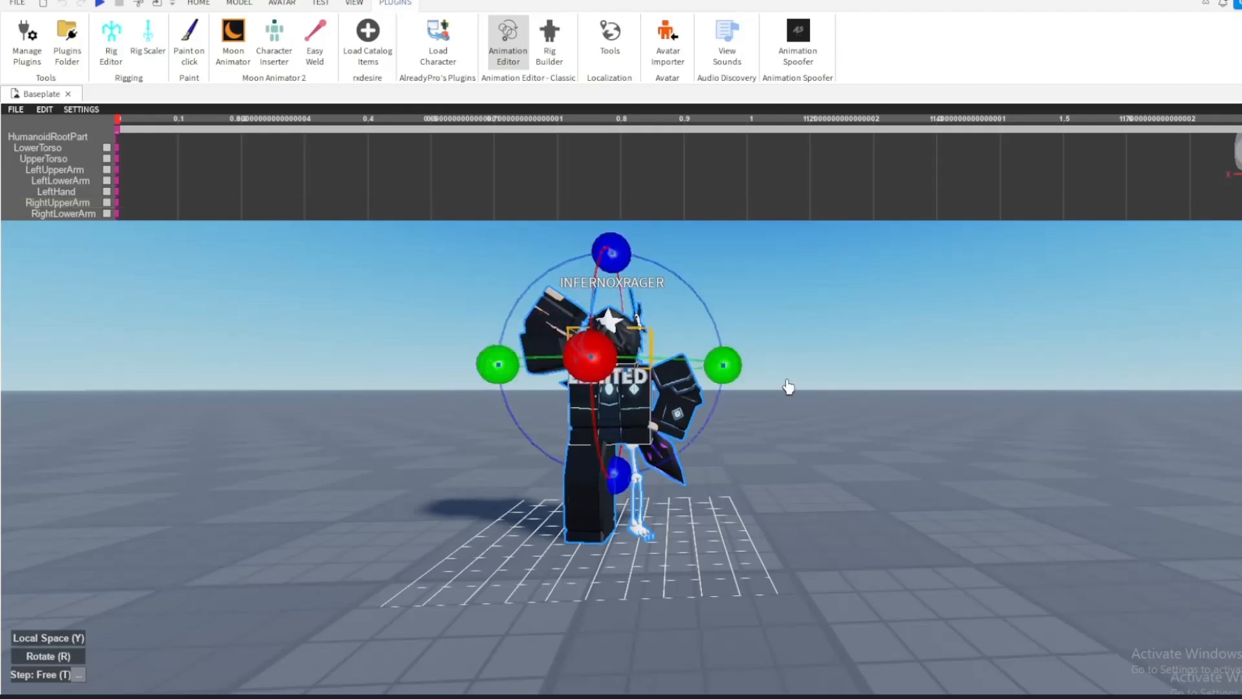
pyautogui.scroll(-5, 790, 388)
pyautogui.scroll(8, 790, 388)
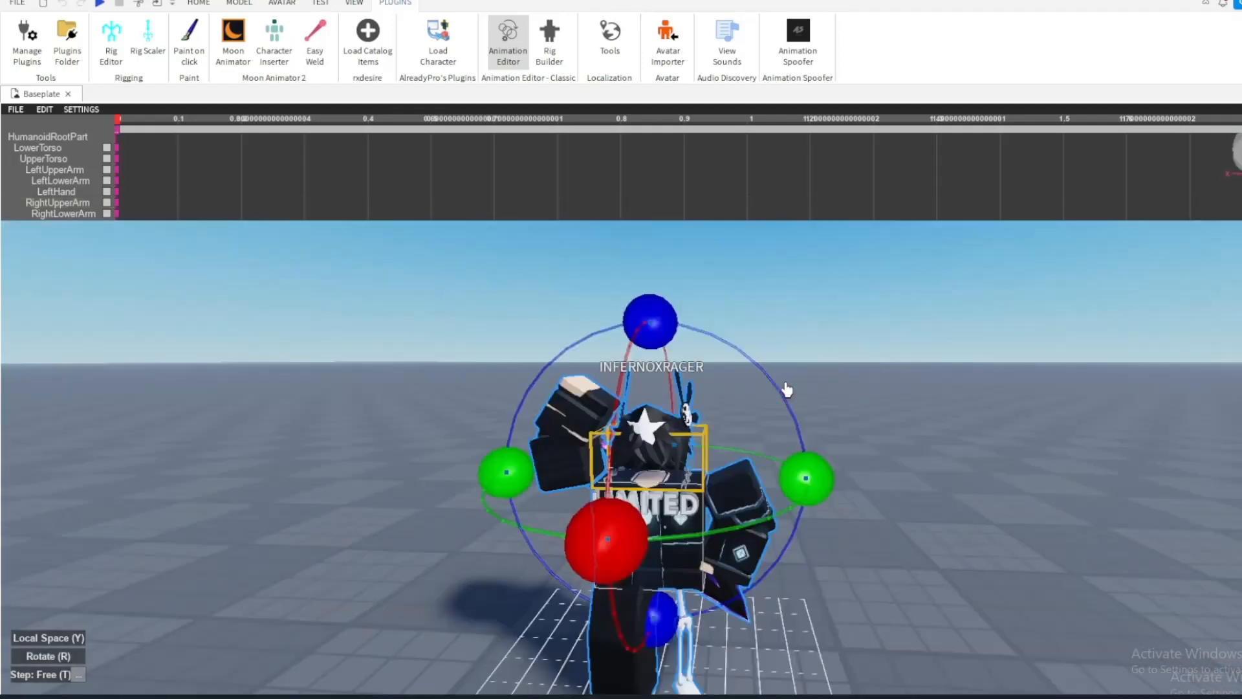
pyautogui.scroll(-4, 787, 390)
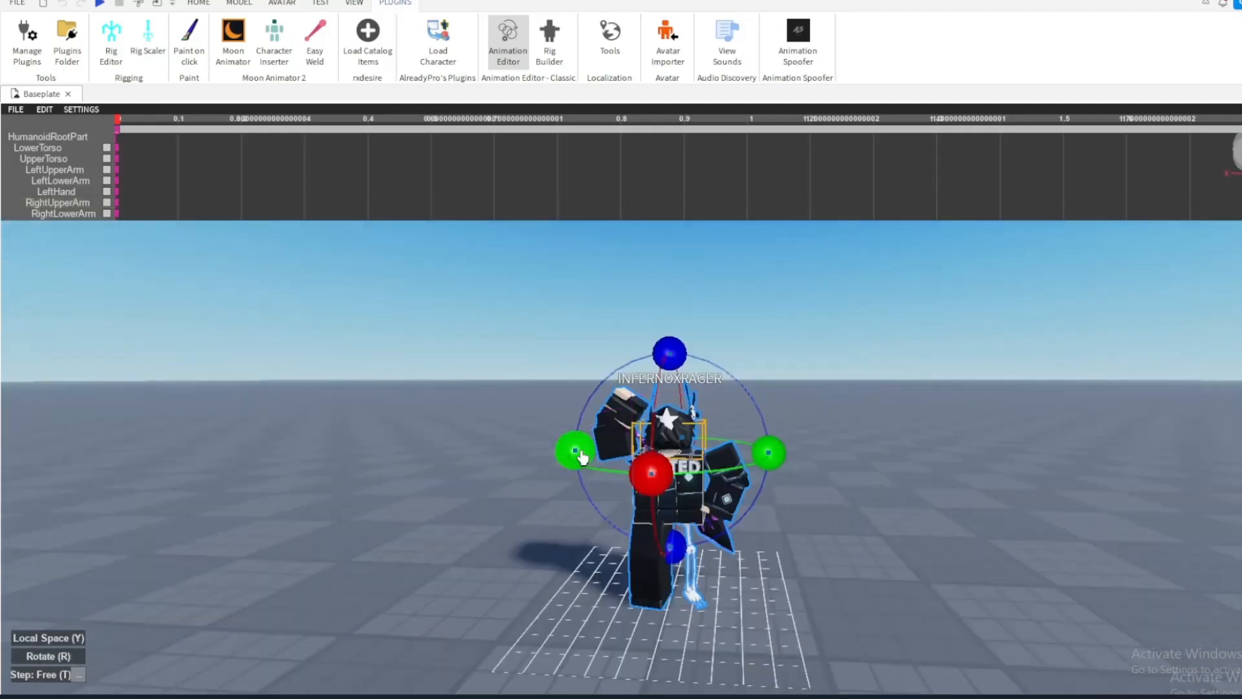
pyautogui.moveTo(579, 455); pyautogui.dragTo(620, 463)
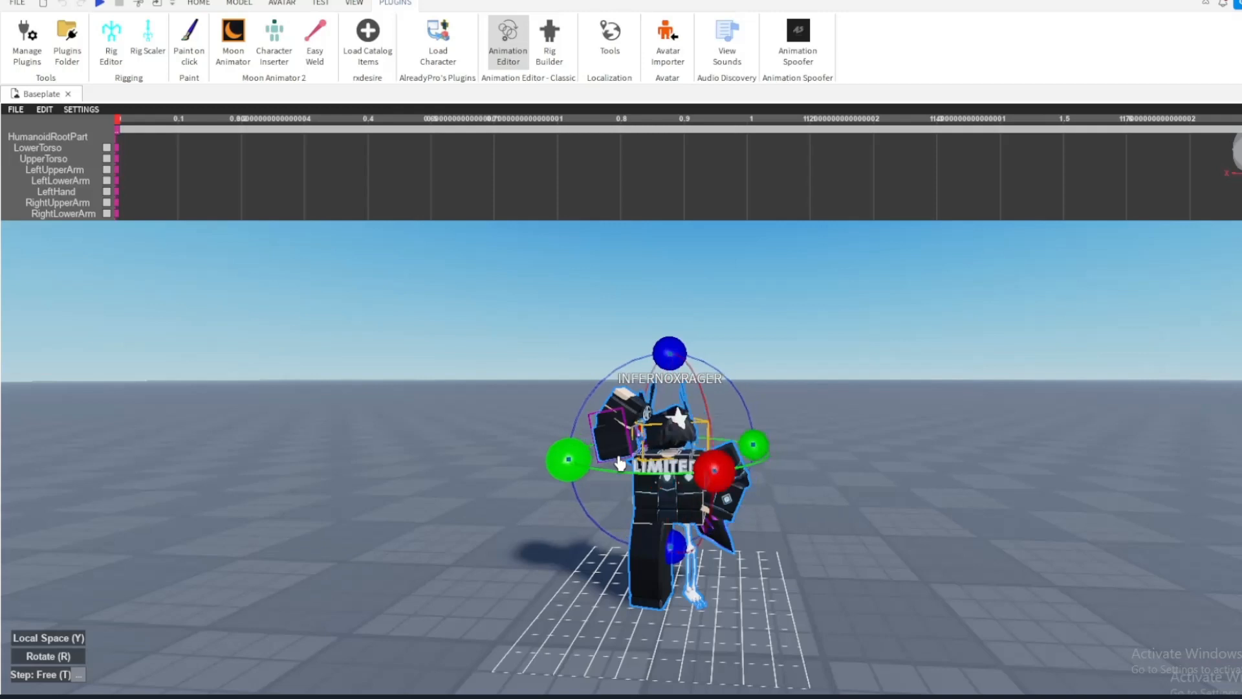
# Fine-tune the character's head rotation slightly and deselect the head to finish the pose.
pyautogui.moveTo(730, 481); pyautogui.dragTo(730, 472)
pyautogui.click(848, 508)
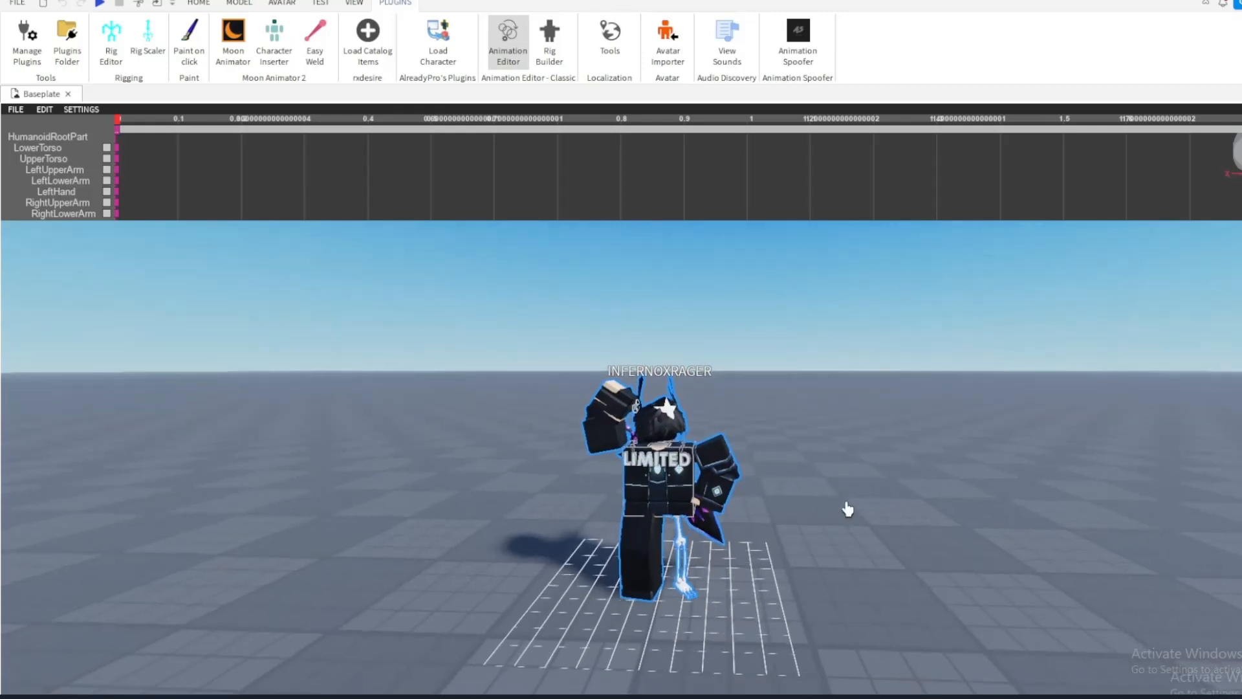
pyautogui.moveTo(848, 510); pyautogui.dragTo(848, 509, button='right')
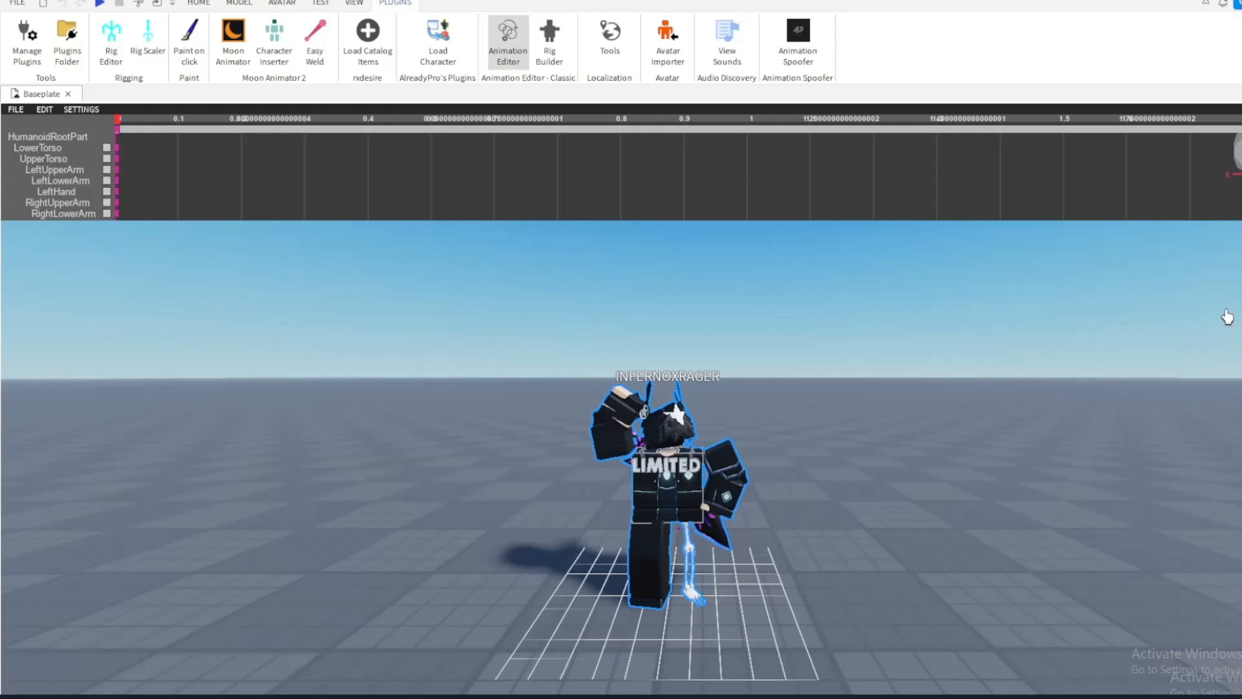
# Export the posed character to the Desktop as an OBJ file named "inferno new".
pyautogui.rightClick(1241, 310)
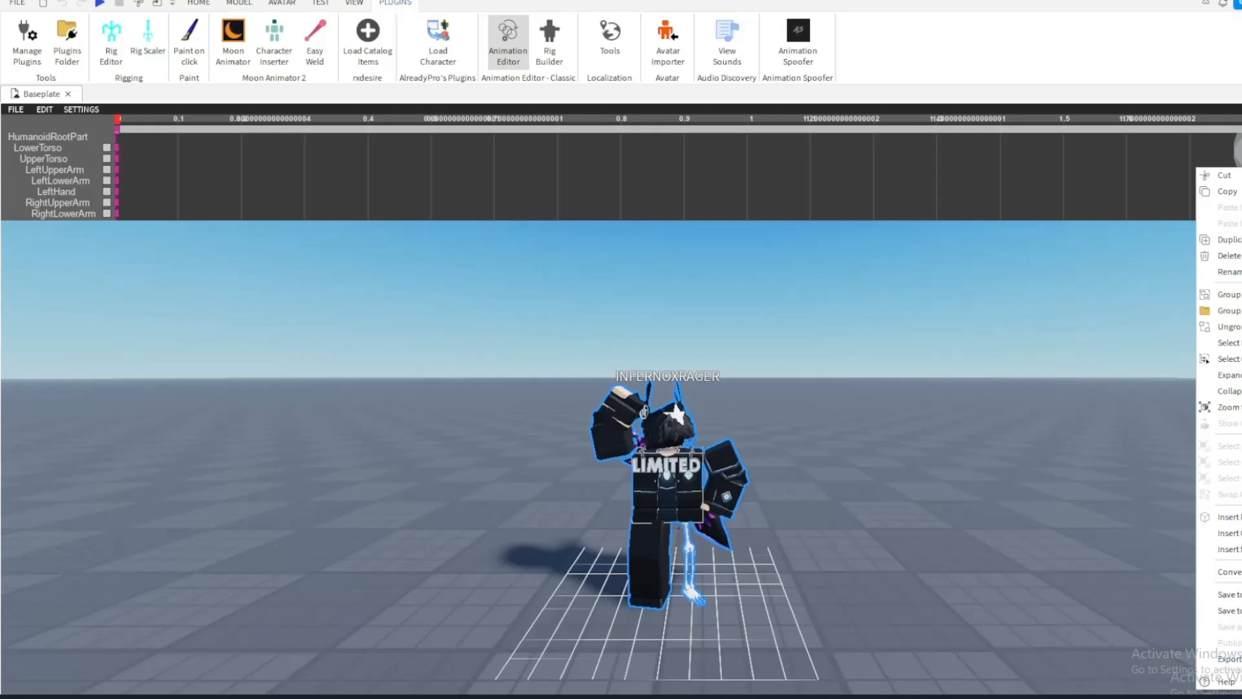
pyautogui.click(1230, 659)
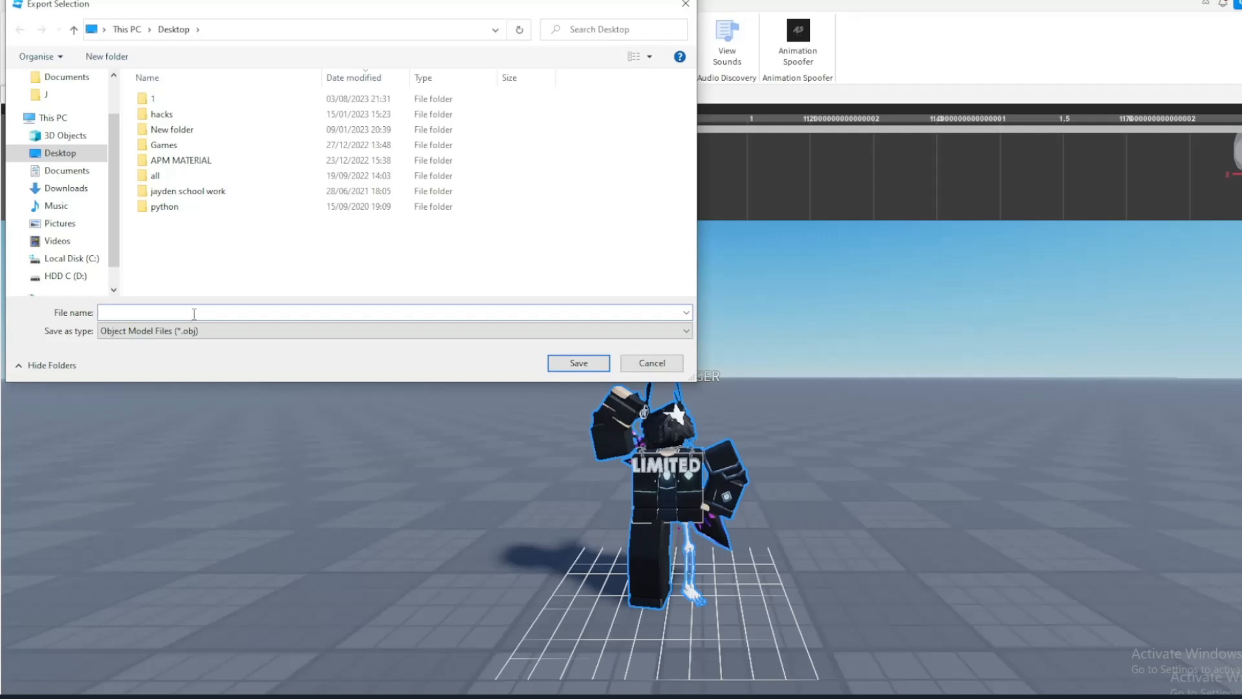
pyautogui.scroll(1, 36, 258)
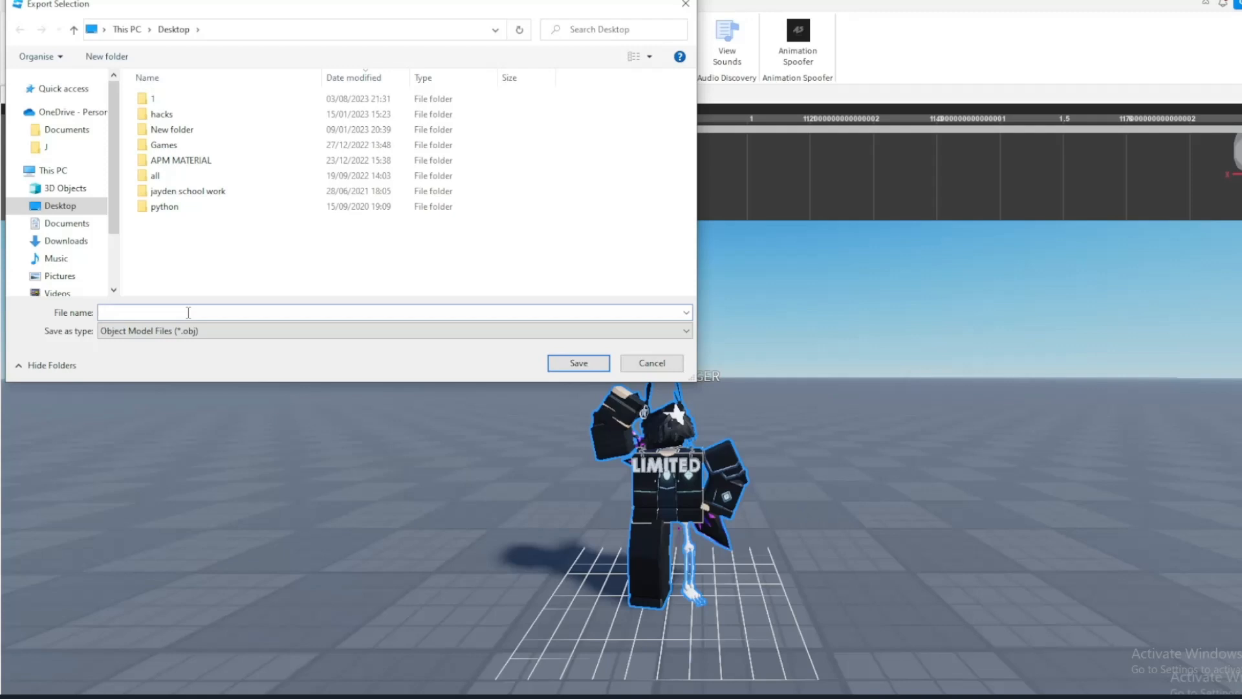
pyautogui.write('infernoxr')
pyautogui.press('BackSpace')
pyautogui.press('BackSpace')
pyautogui.press('Return')
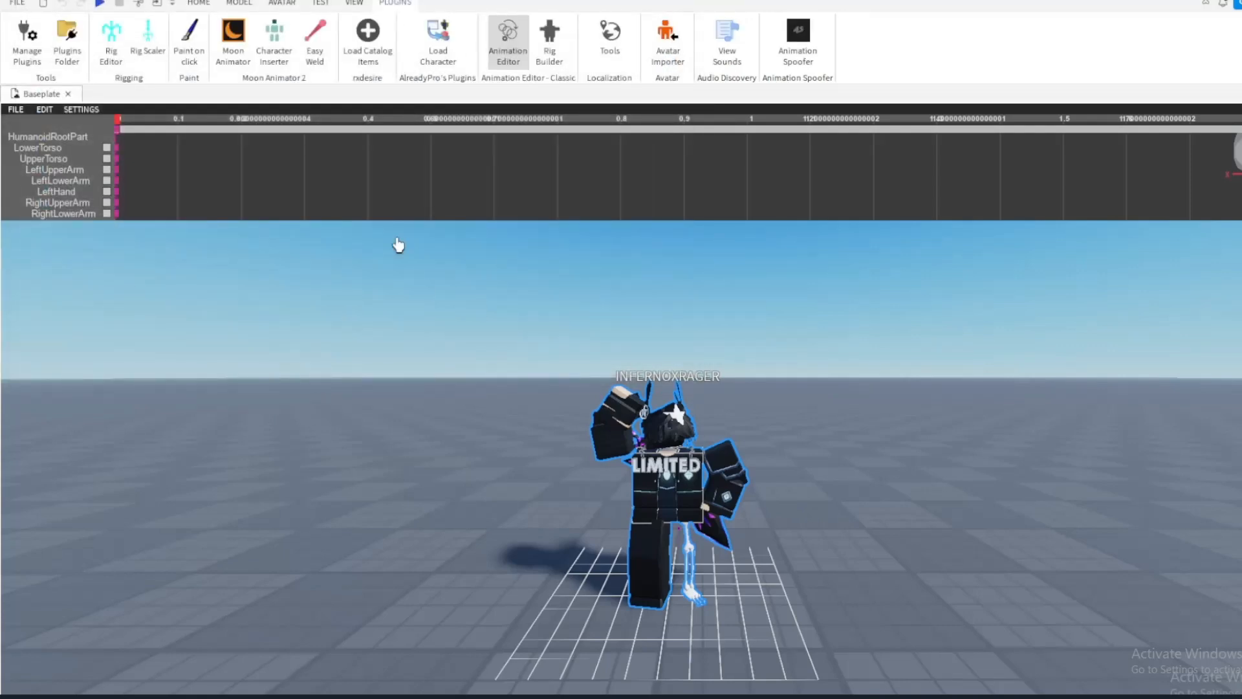
# Switch to Blender's lightroom scene and import "inferno new.obj" from the Desktop with the legacy Wavefront (.obj) importer.
pyautogui.click(1241, 0)
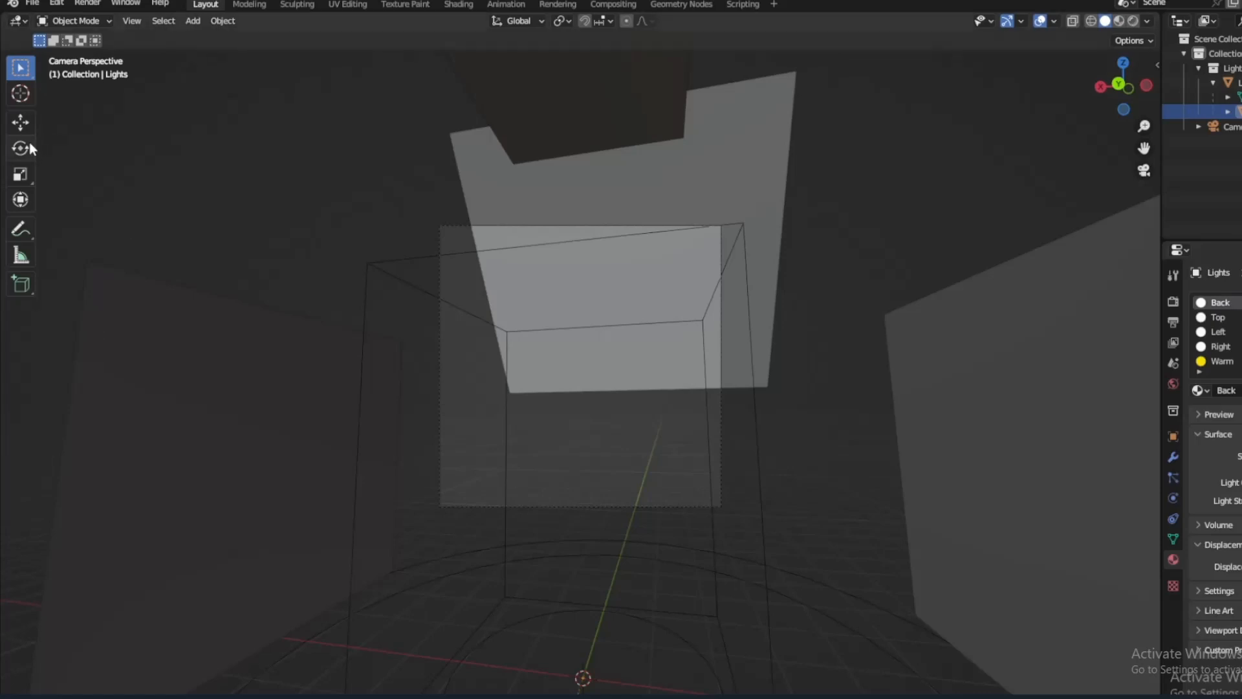
pyautogui.click(31, 3)
pyautogui.moveTo(79, 199)
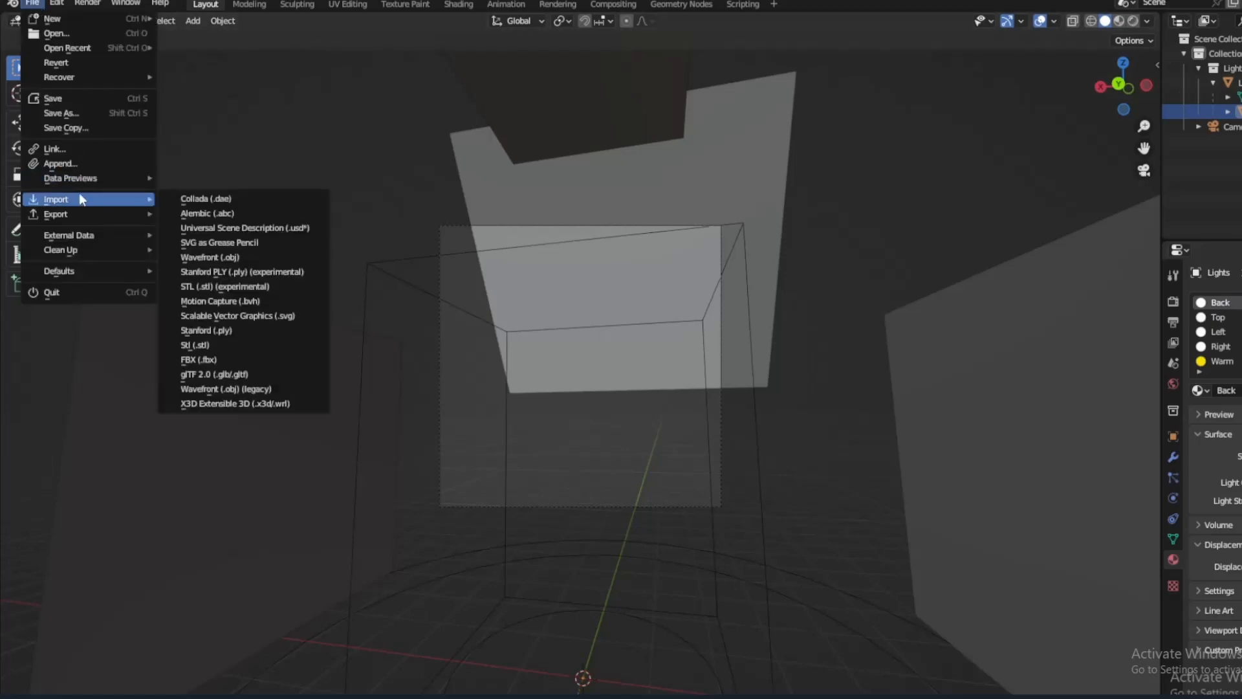
pyautogui.click(236, 391)
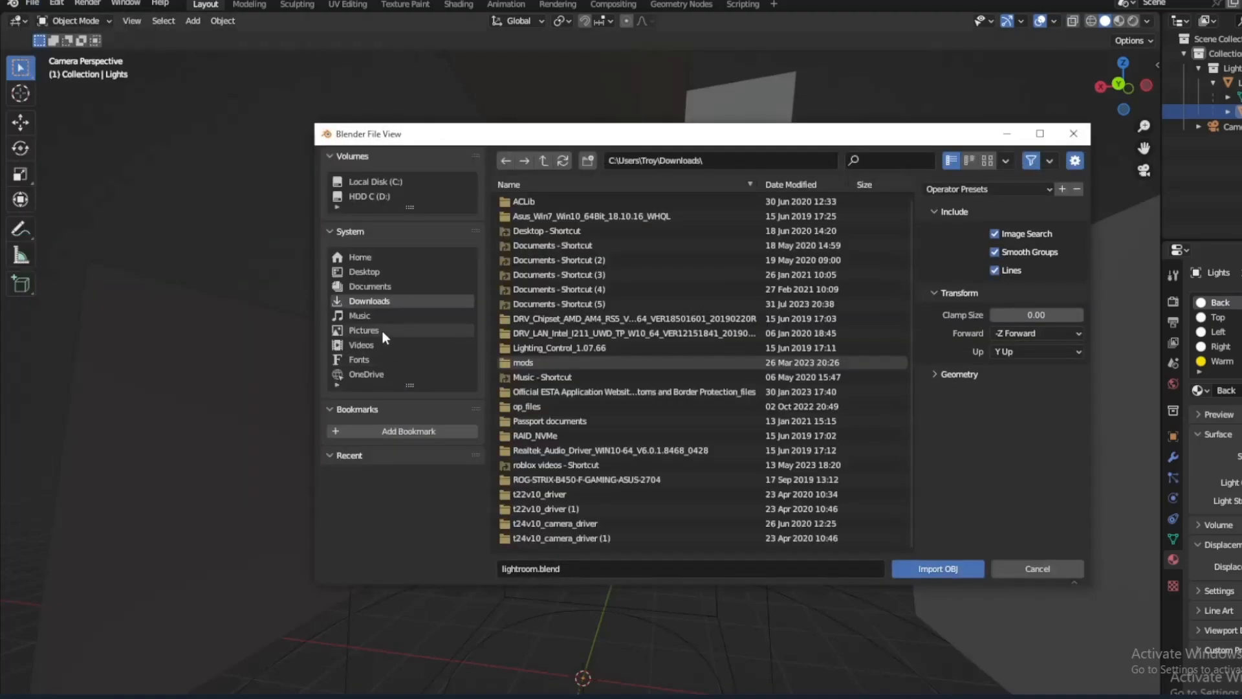
pyautogui.click(389, 272)
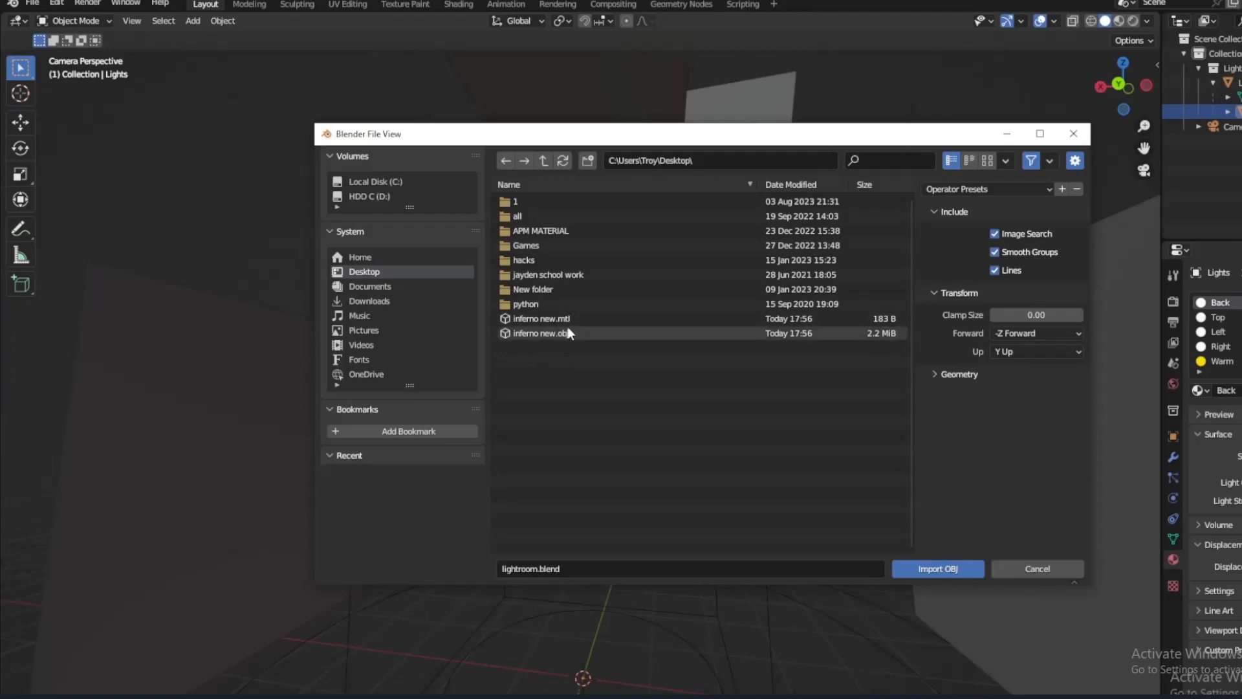
pyautogui.doubleClick(596, 332)
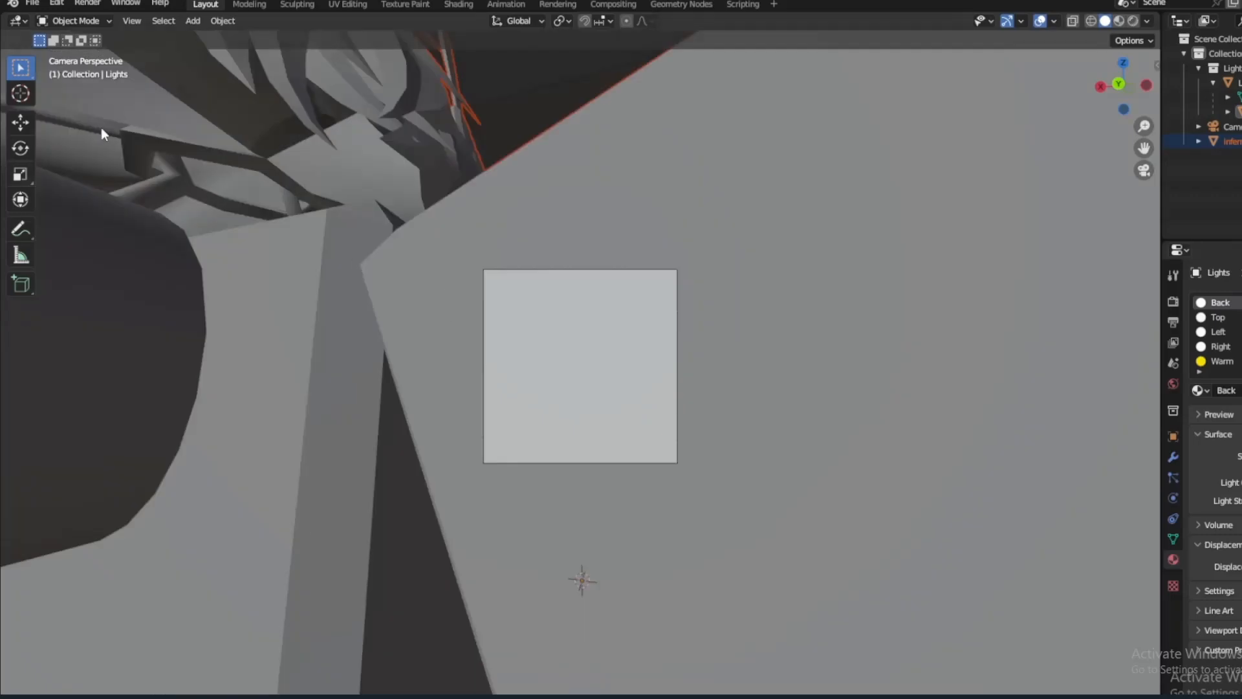
# Scale the imported character down in two passes to bring it closer to the light room's size.
pyautogui.click(30, 120)
pyautogui.press('s')
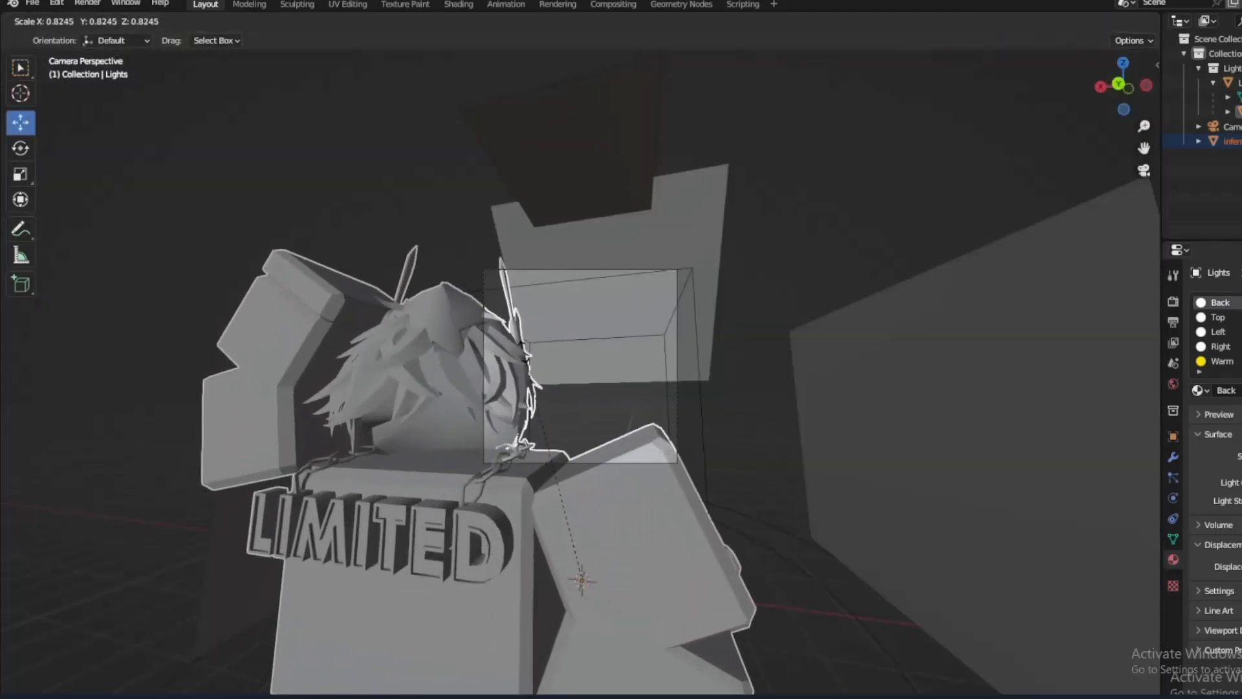
pyautogui.click(466, 527)
pyautogui.press('s')
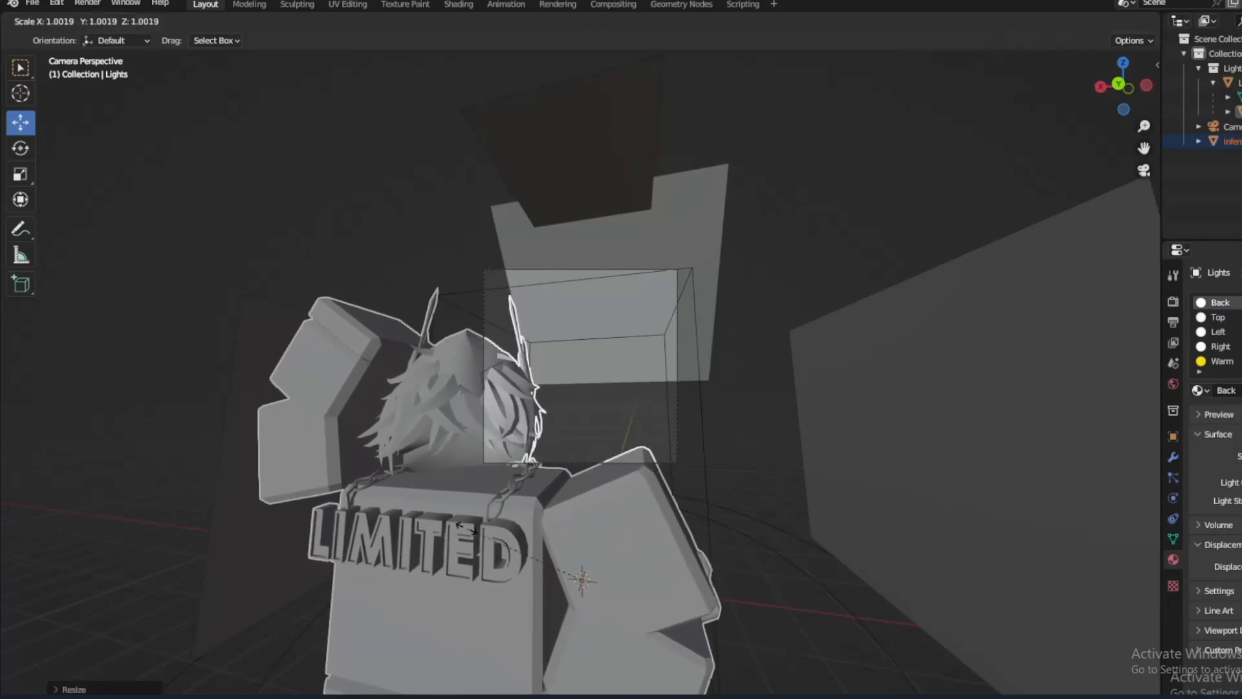
pyautogui.click(471, 529)
# Move the character up, sideways and back so it stands inside the light room in front of the camera.
pyautogui.moveTo(580, 525); pyautogui.dragTo(580, 459)
pyautogui.moveTo(533, 513); pyautogui.dragTo(586, 526)
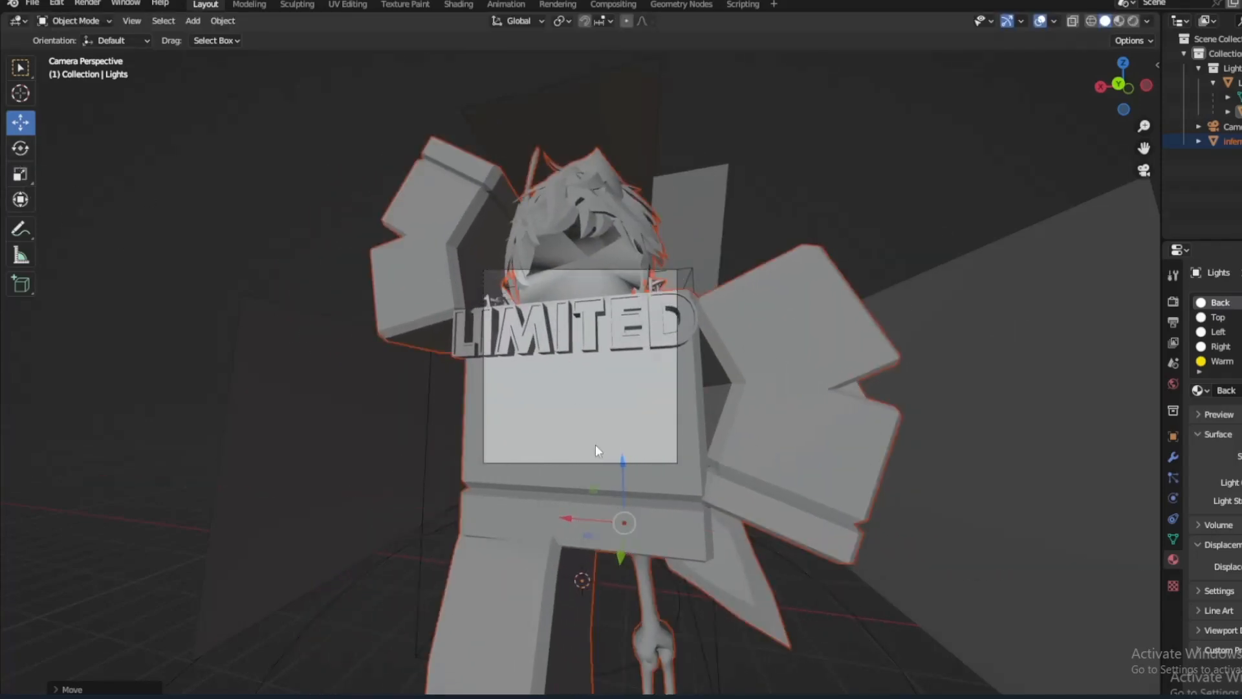
pyautogui.moveTo(617, 550); pyautogui.dragTo(656, 491)
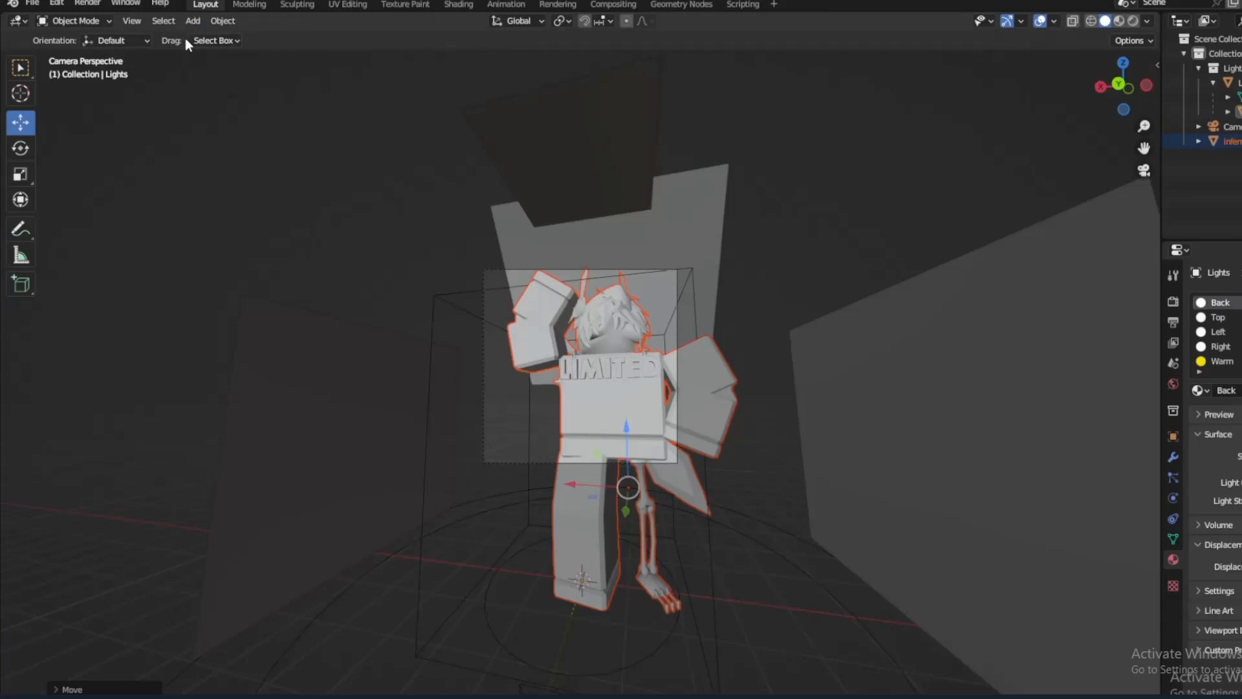
# Reposition the camera with Walk Navigation so the character's upper body is centred in the camera frame.
pyautogui.click(131, 21)
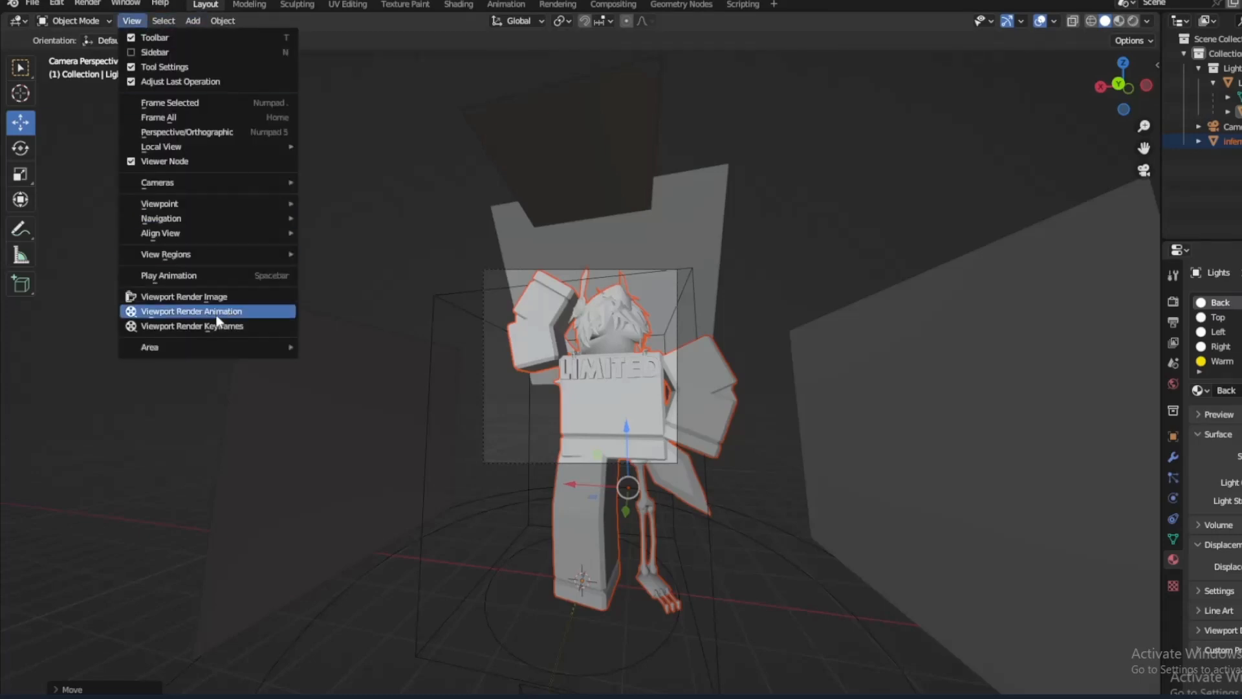
pyautogui.moveTo(196, 220)
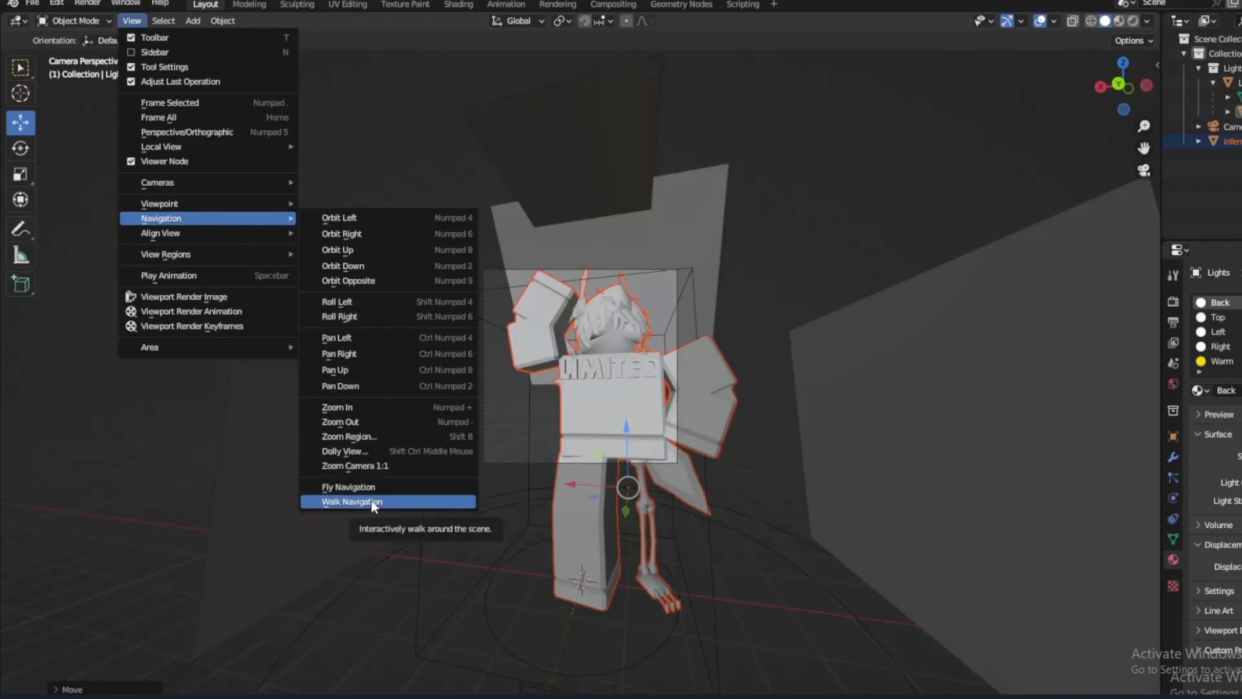
pyautogui.click(353, 502)
pyautogui.press('s')
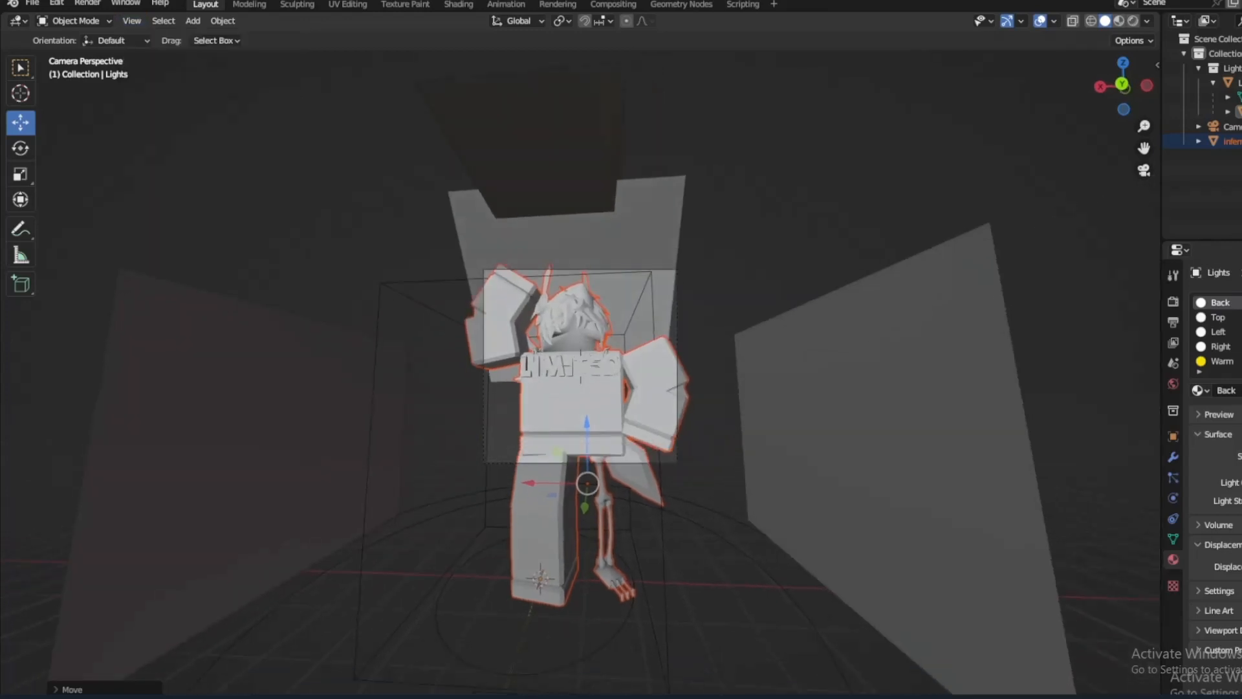
pyautogui.press('w')
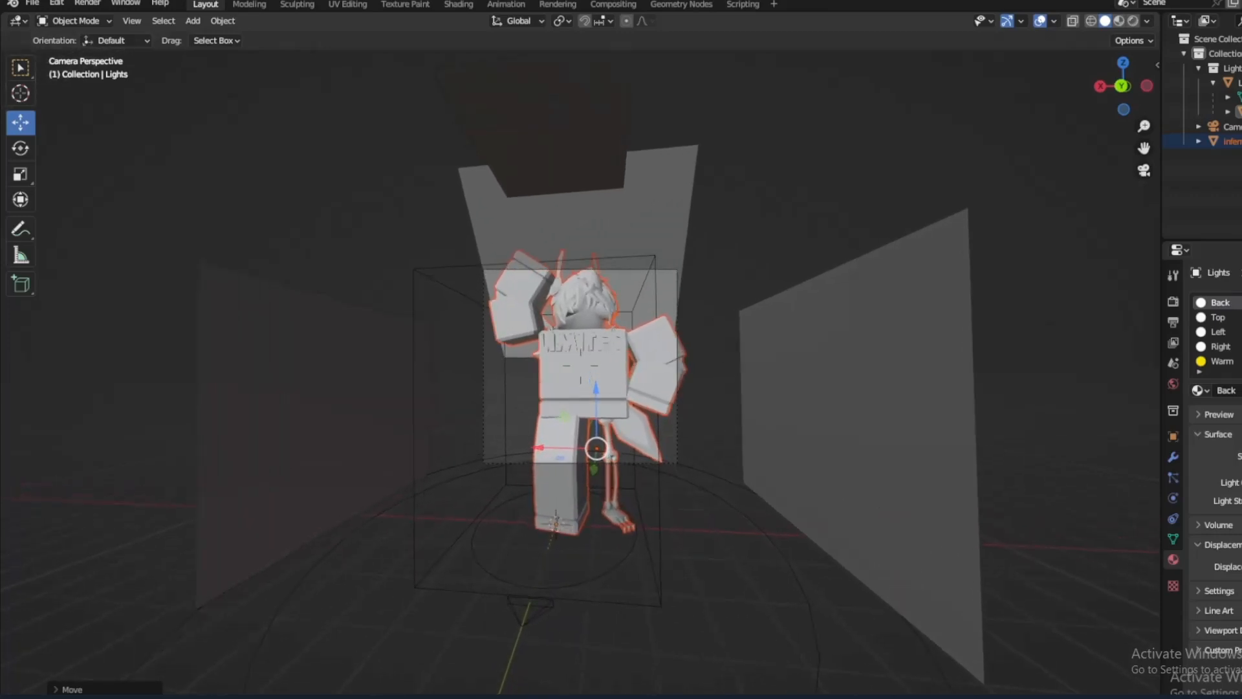
pyautogui.press('s')
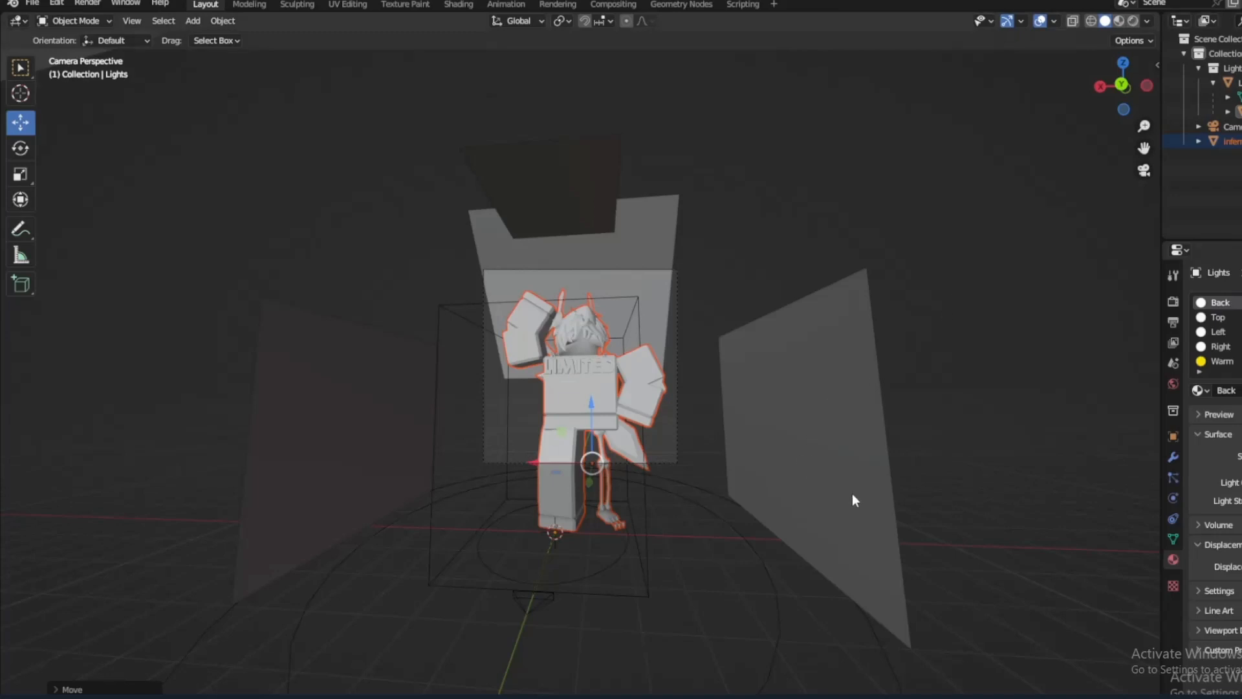
# Recolour the Lightroom stuff object's Warm light material magenta and its Cold light material blue.
pyautogui.scroll(-1, 1220, 331)
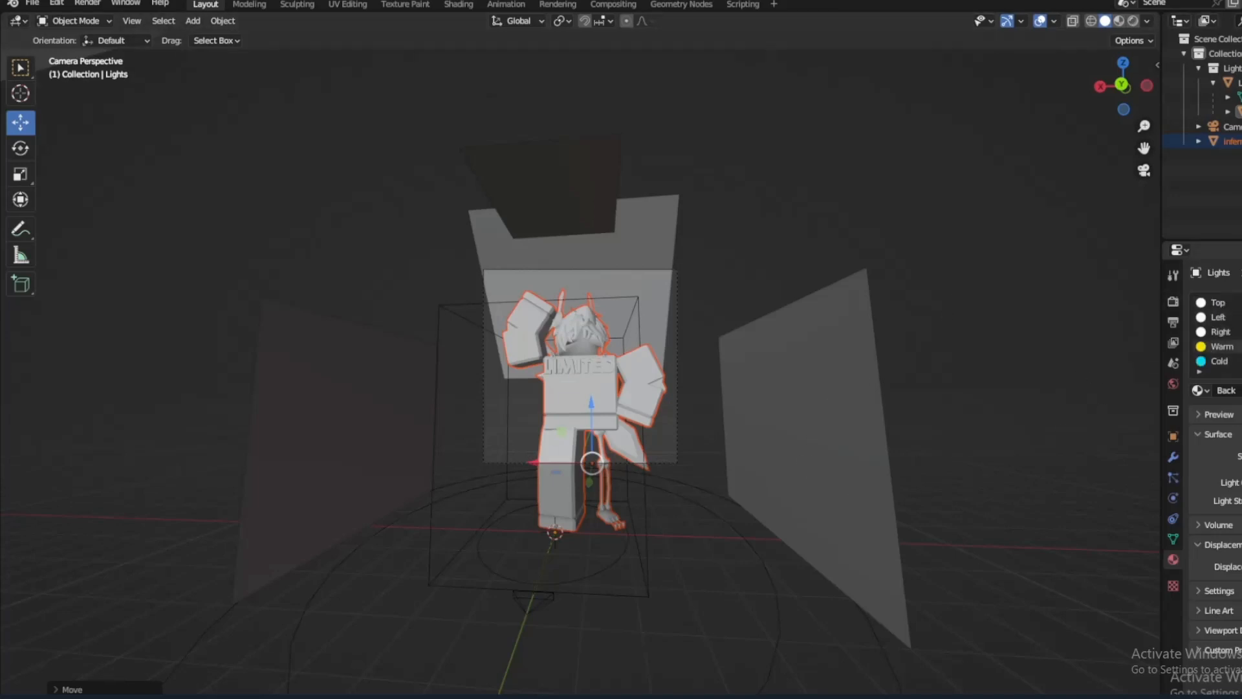
pyautogui.scroll(1, 1229, 339)
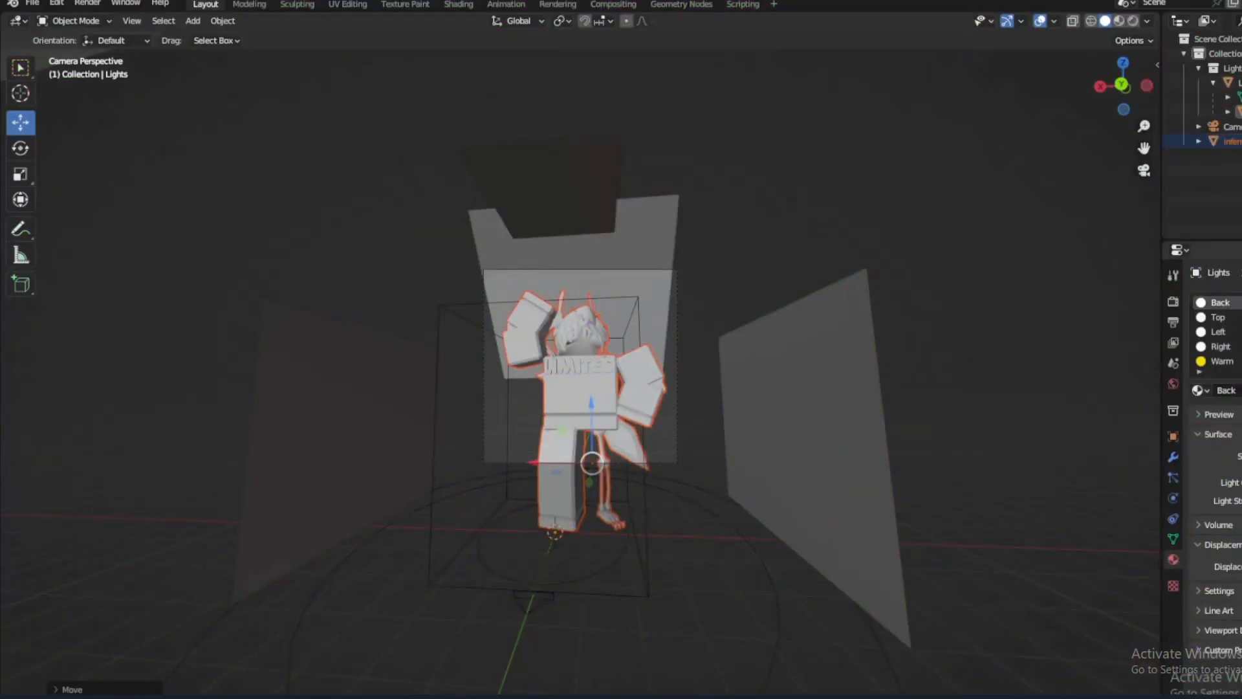
pyautogui.click(1233, 82)
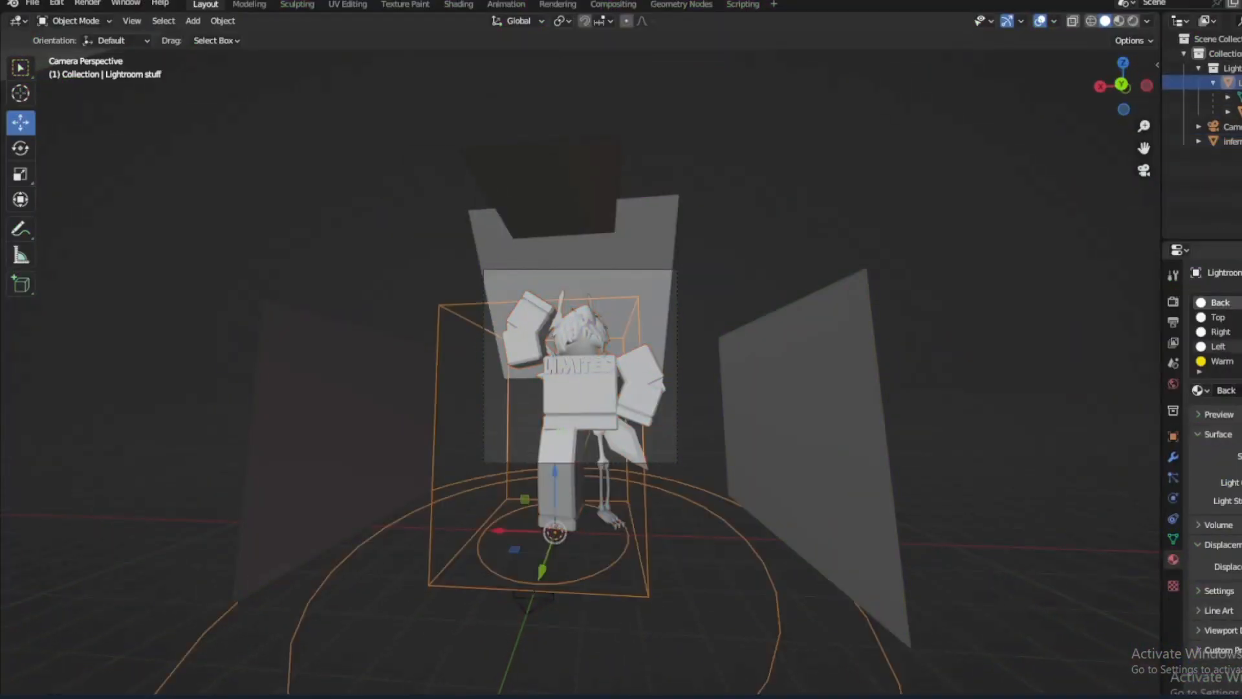
pyautogui.click(1228, 346)
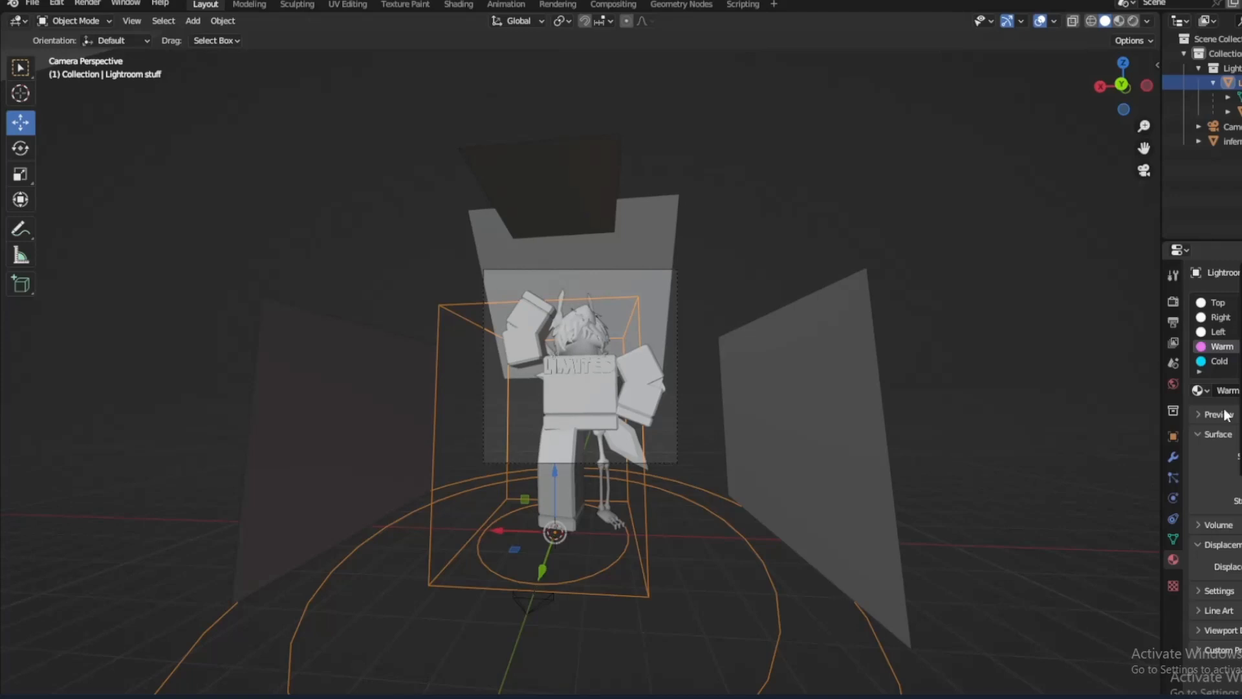
pyautogui.click(1223, 361)
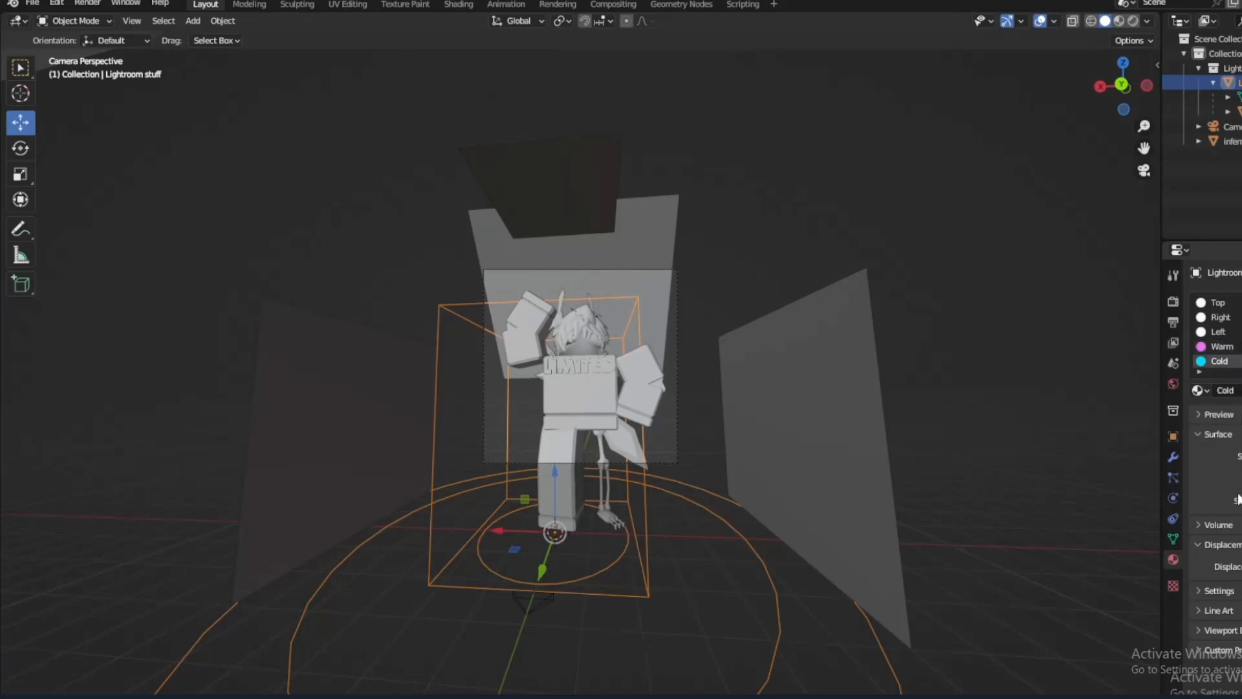
# Check the surface settings of the Right, Top and Back light materials.
pyautogui.click(1228, 317)
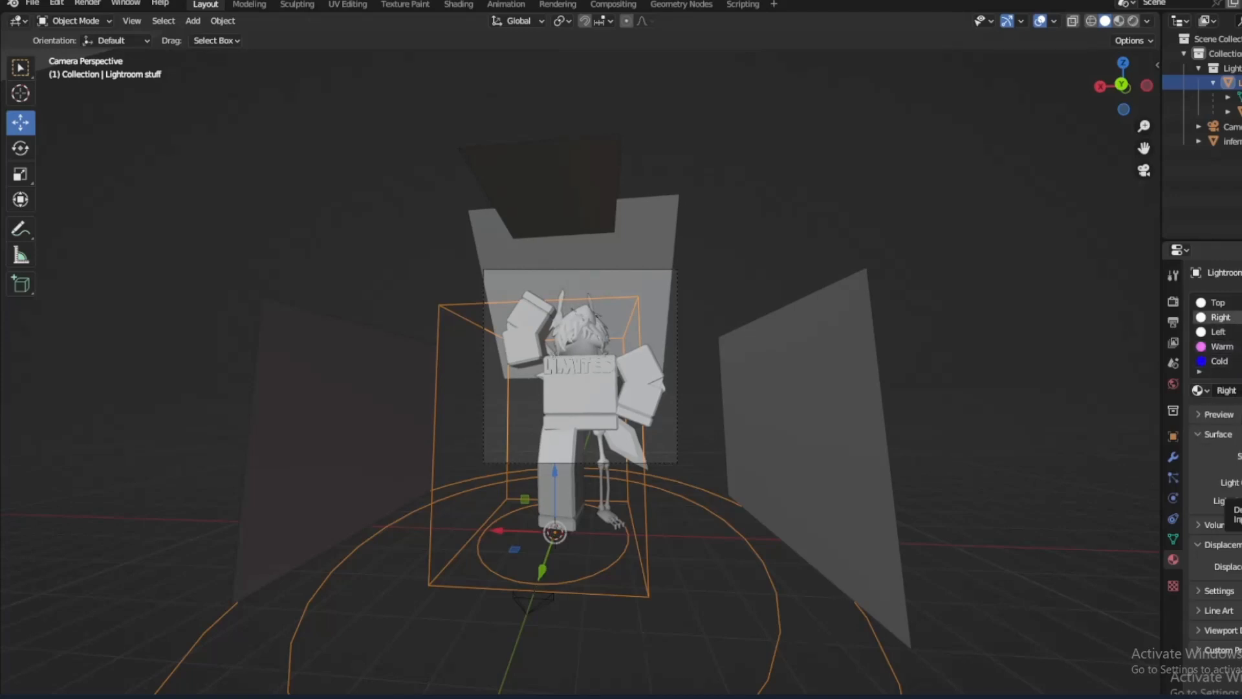
pyautogui.scroll(1, 1223, 323)
pyautogui.click(1223, 317)
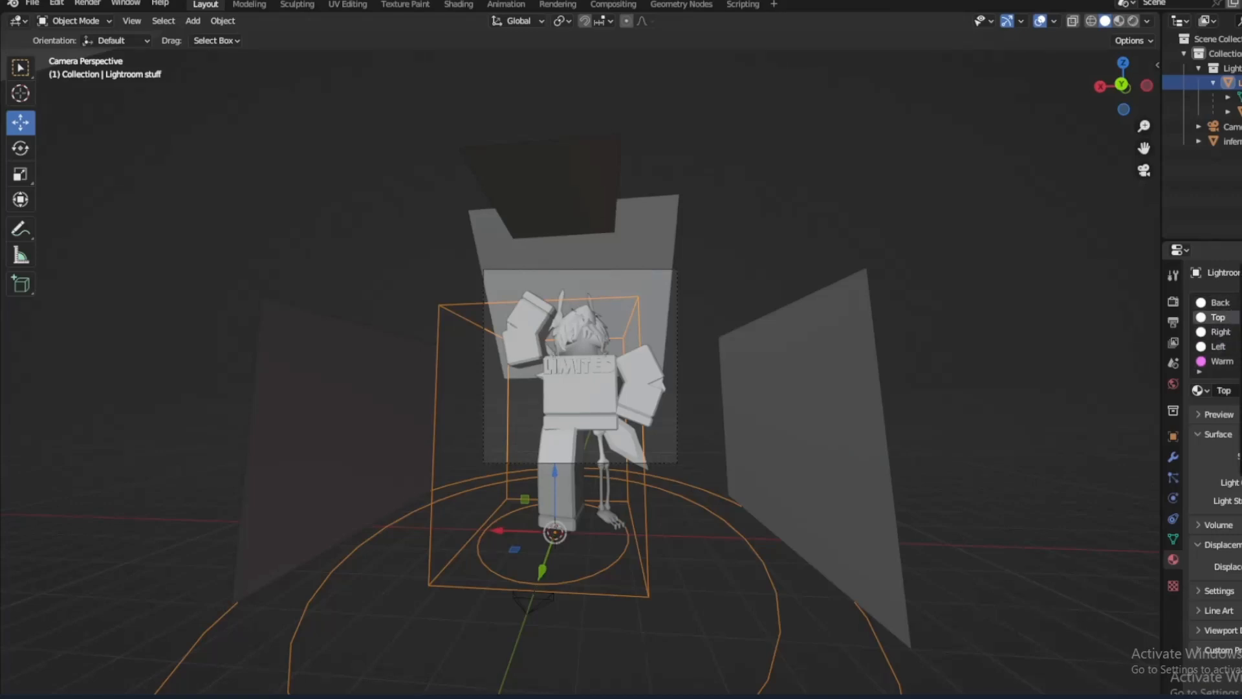
pyautogui.click(1233, 304)
# Change the Cold light material's colour to light blue and reselect the Back material.
pyautogui.scroll(-1, 1228, 352)
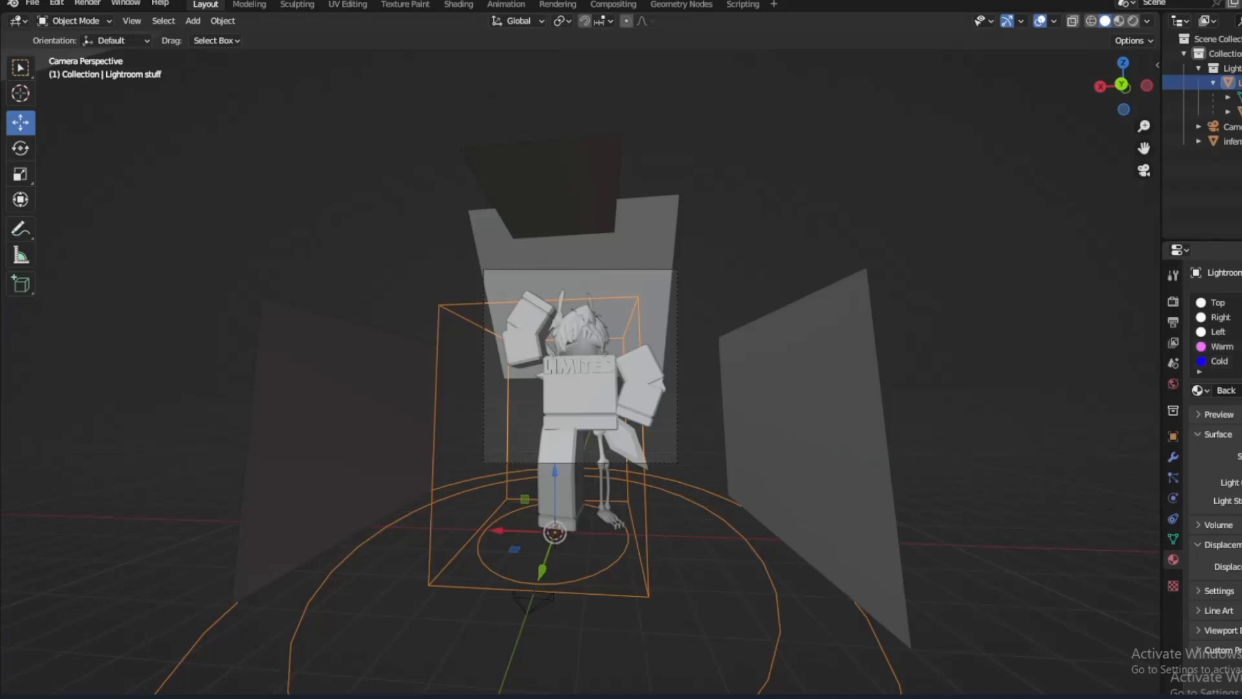
pyautogui.click(1216, 362)
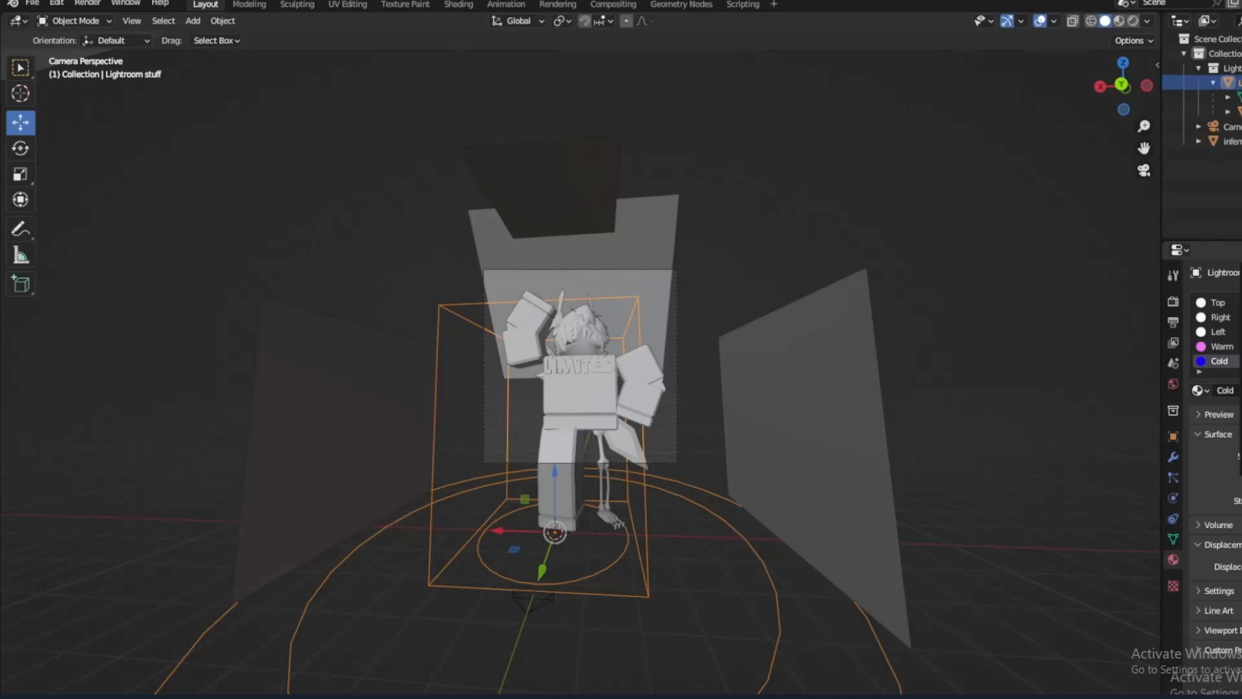
pyautogui.scroll(1, 1239, 309)
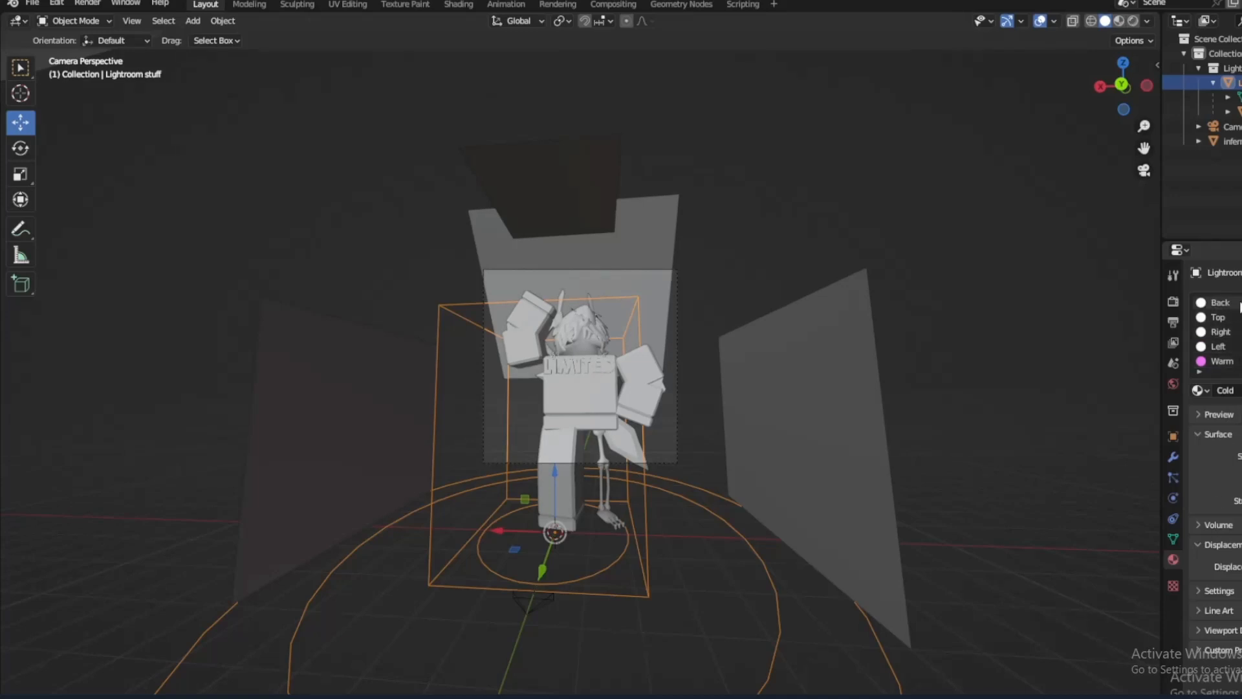
pyautogui.click(1239, 303)
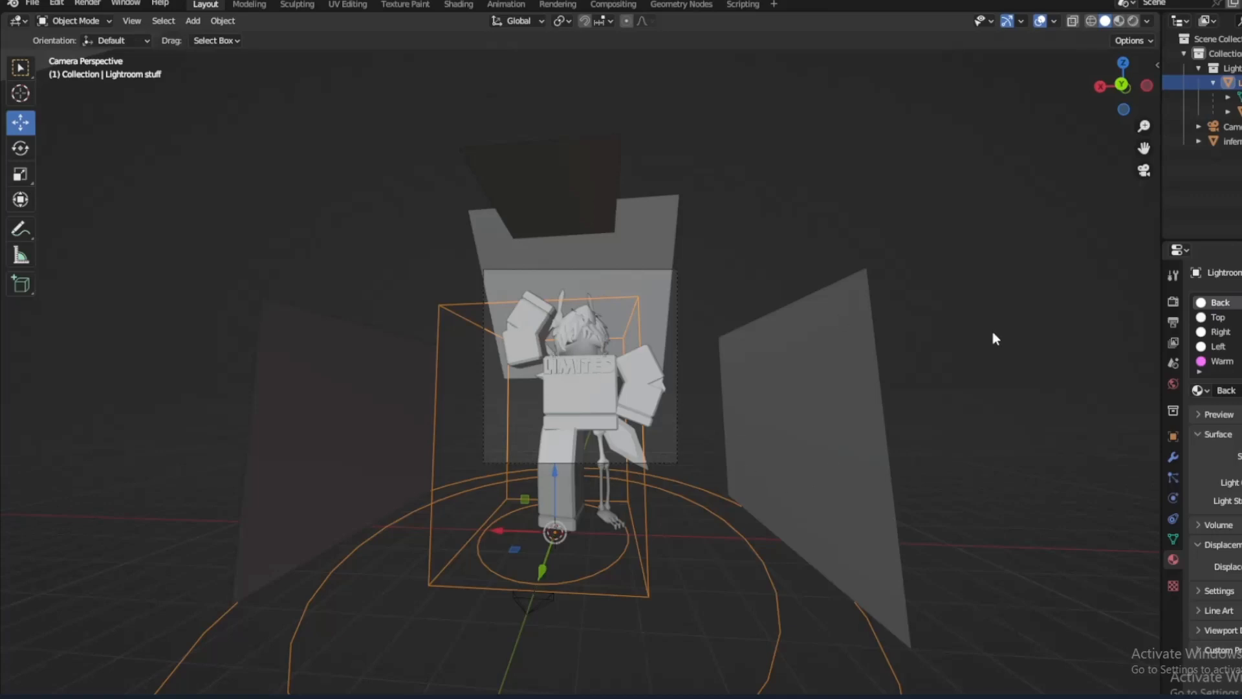
pyautogui.scroll(-1, 1220, 333)
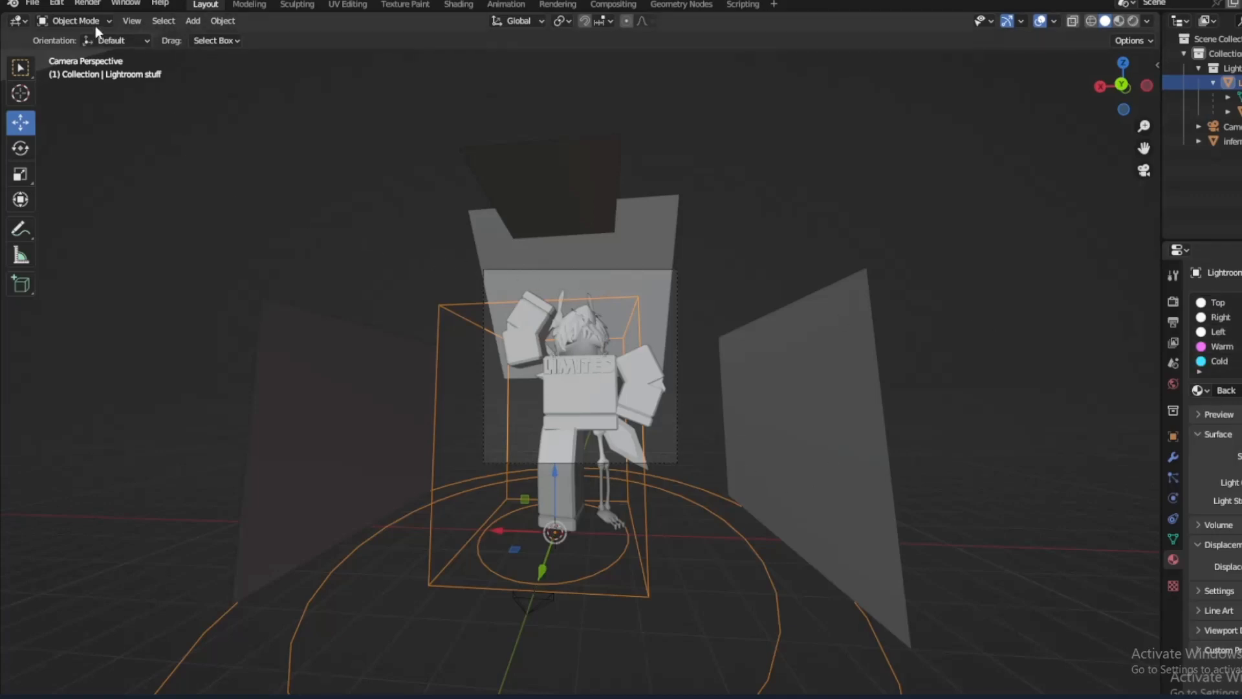
# Render an image of the scene through the camera and close the render window.
pyautogui.click(87, 3)
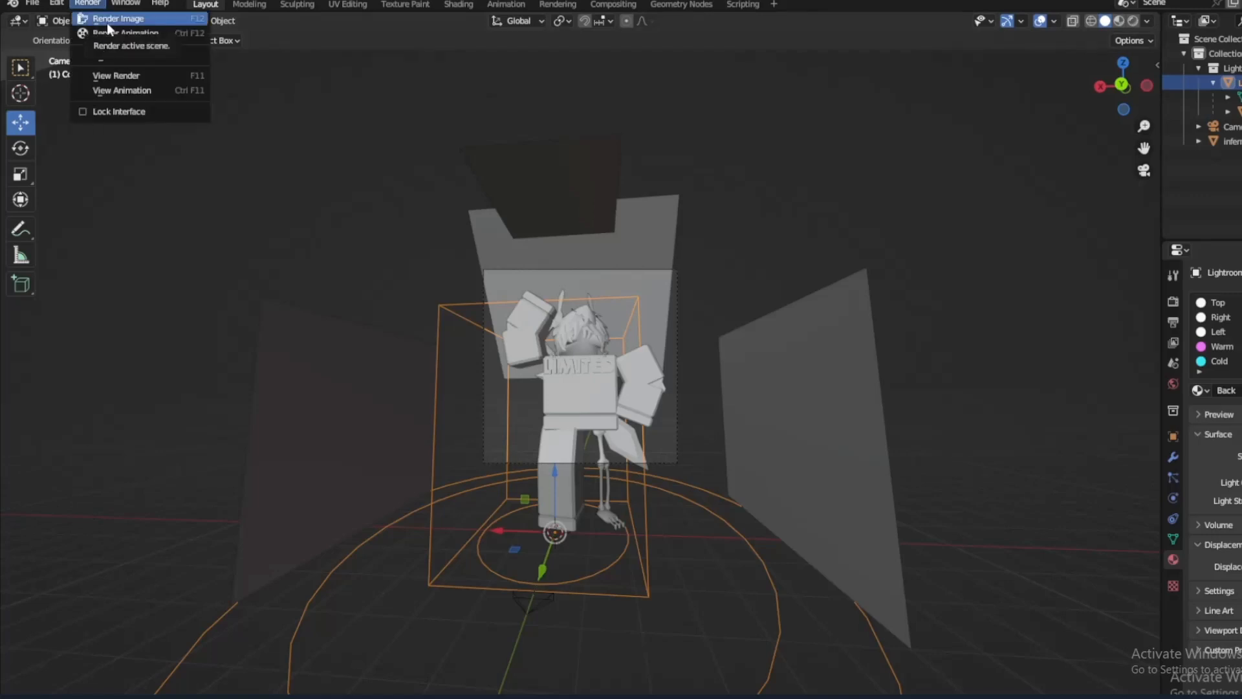
pyautogui.click(108, 20)
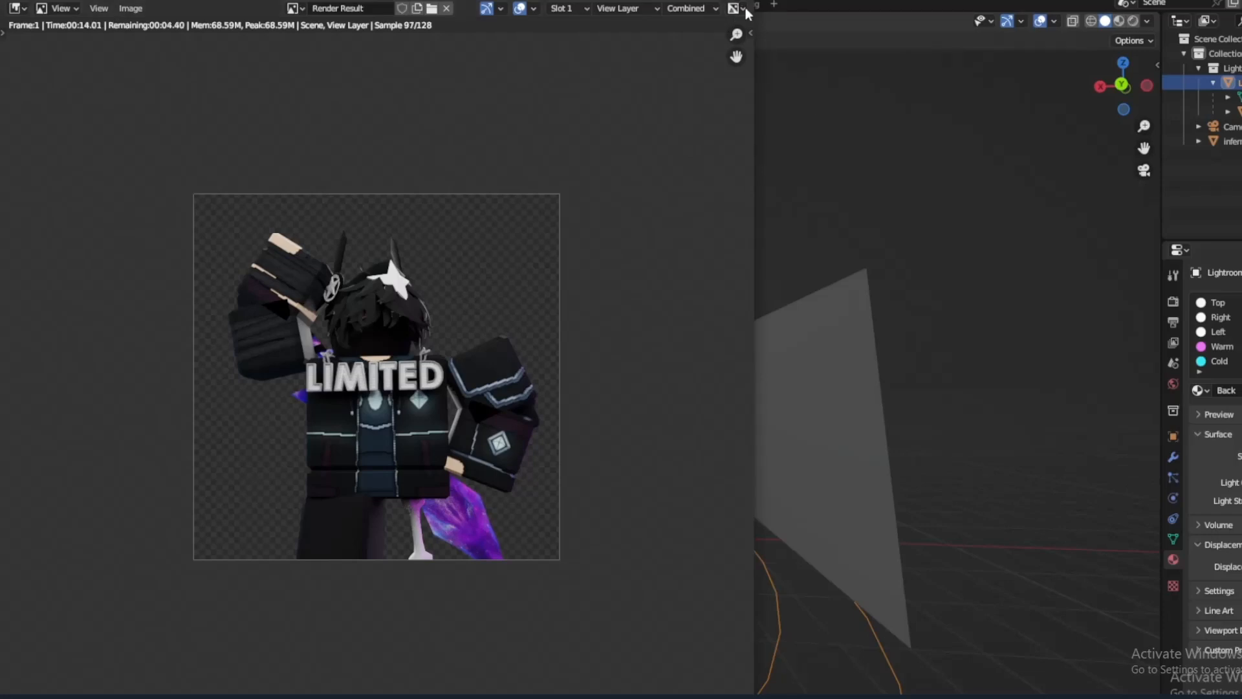
pyautogui.press('Escape')
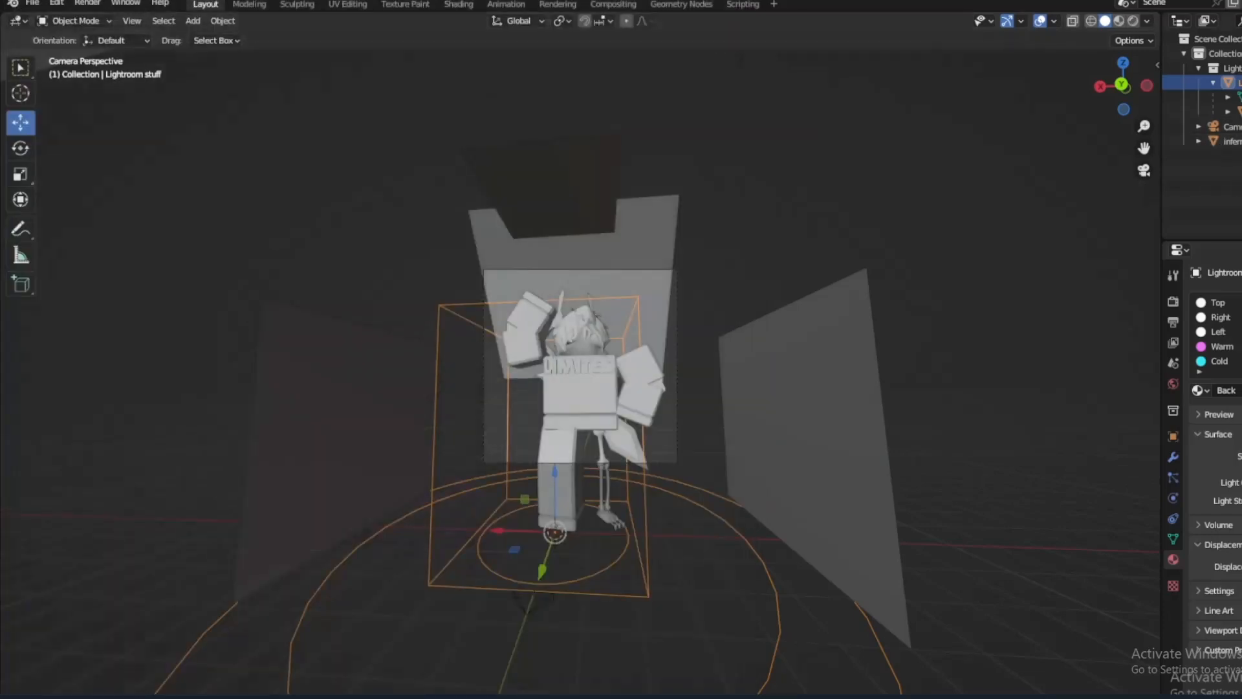
# Select the inferno new avatar and check its material's surface settings, including the Metallic input options.
pyautogui.click(1226, 141)
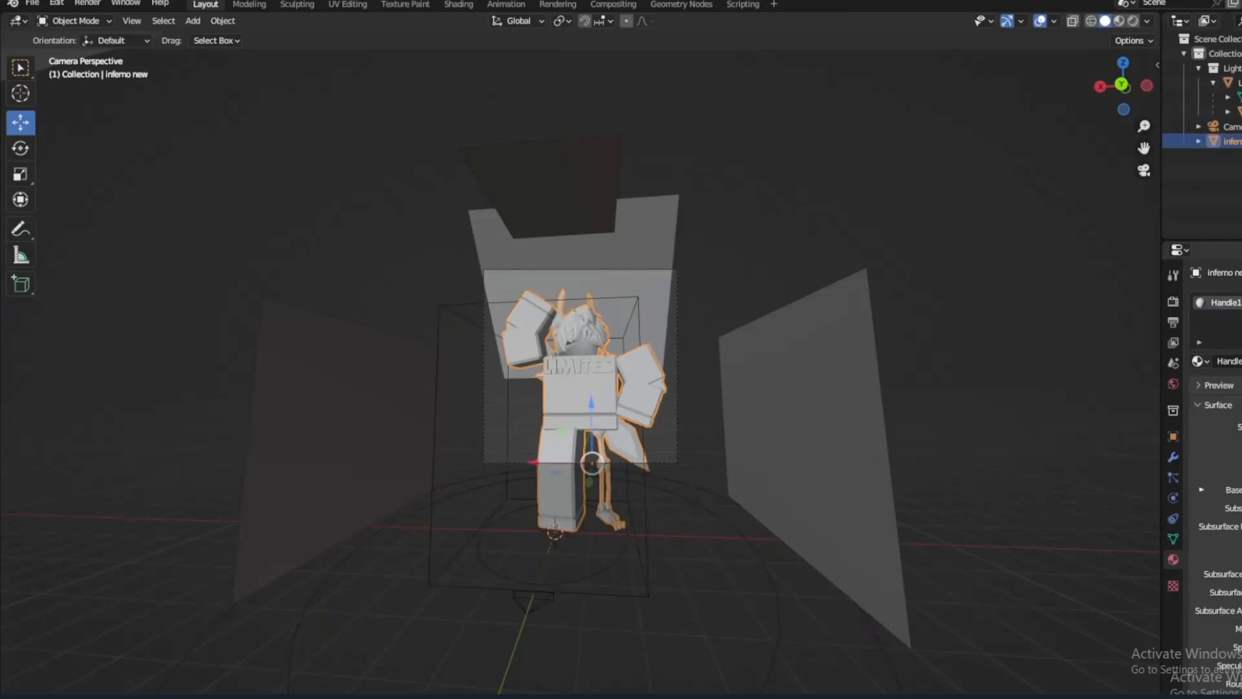
pyautogui.scroll(-5, 1215, 453)
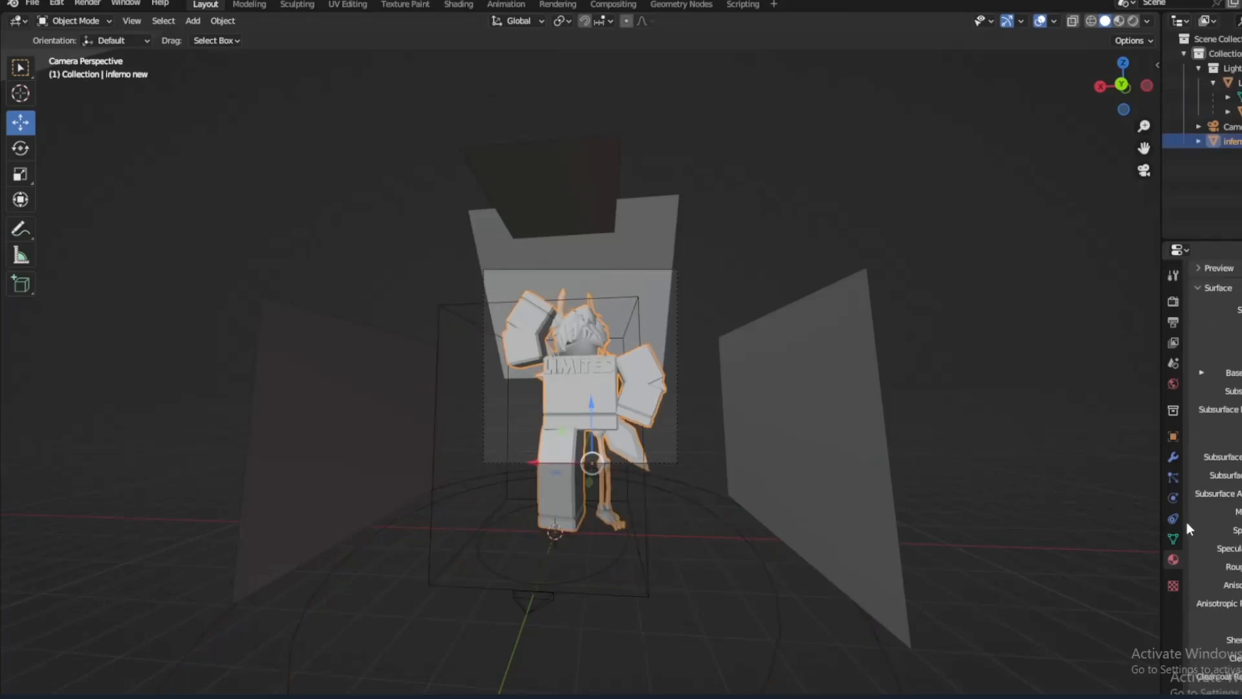
pyautogui.click(1233, 511)
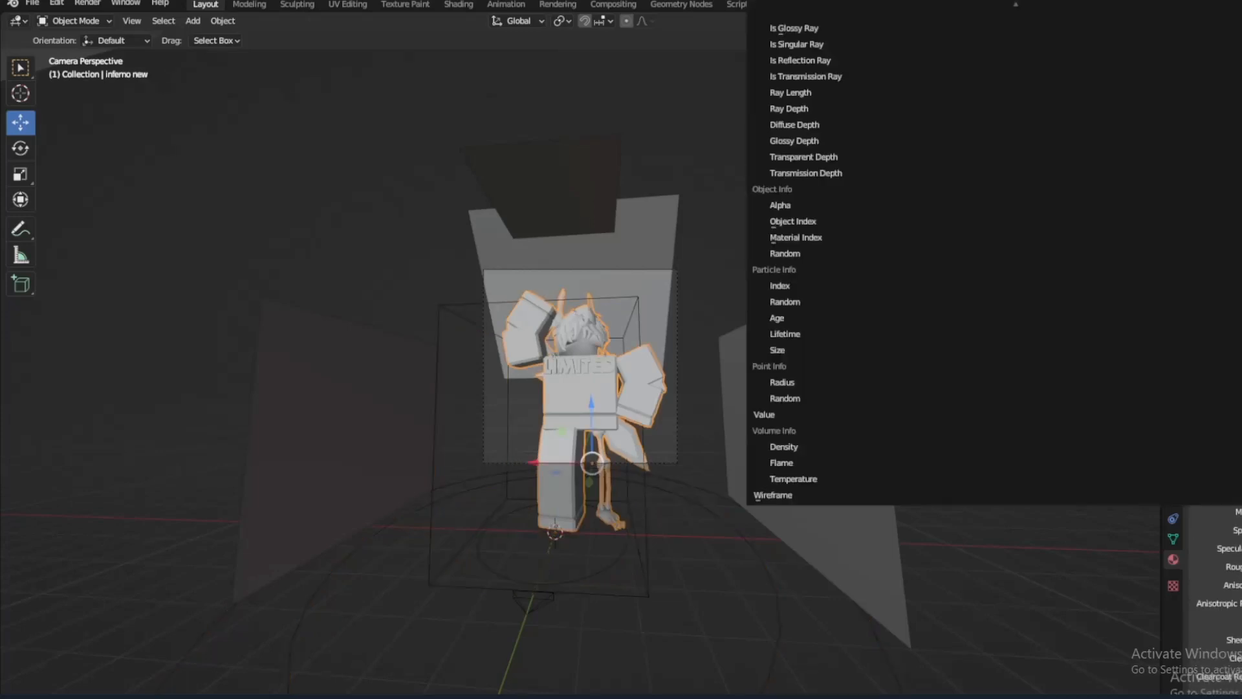
pyautogui.press('Escape')
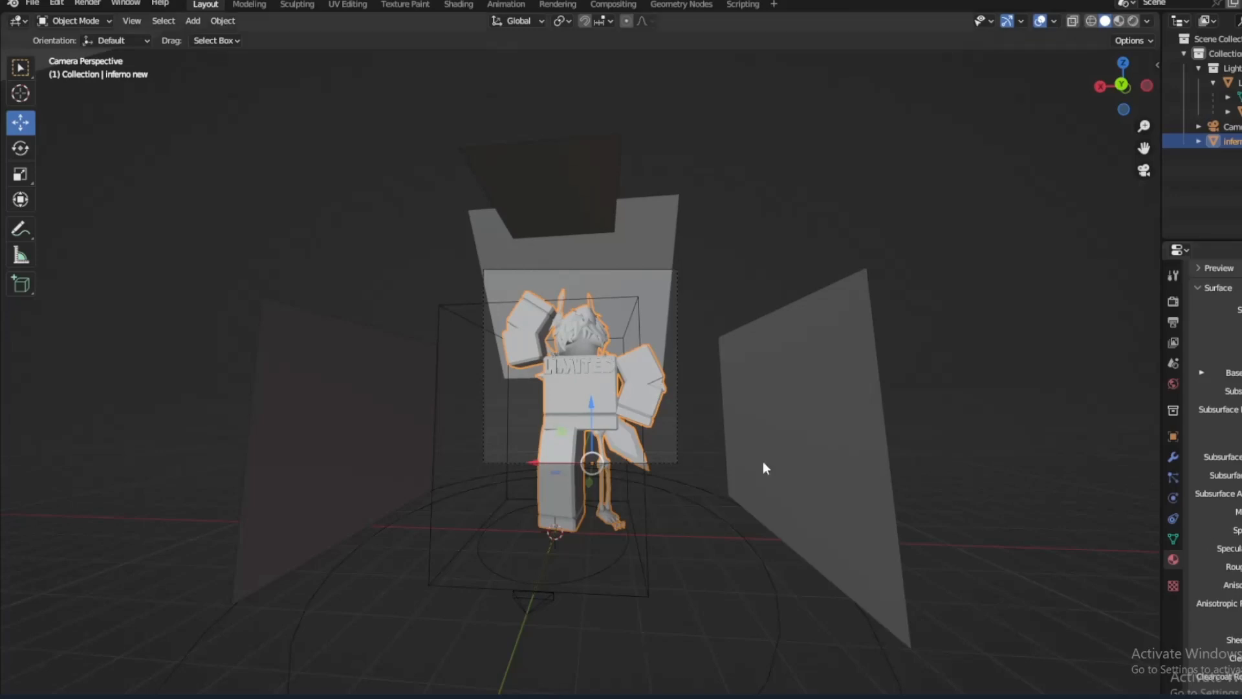
# Render an image of the avatar scene with the magenta and light blue lights.
pyautogui.click(87, 4)
pyautogui.click(104, 17)
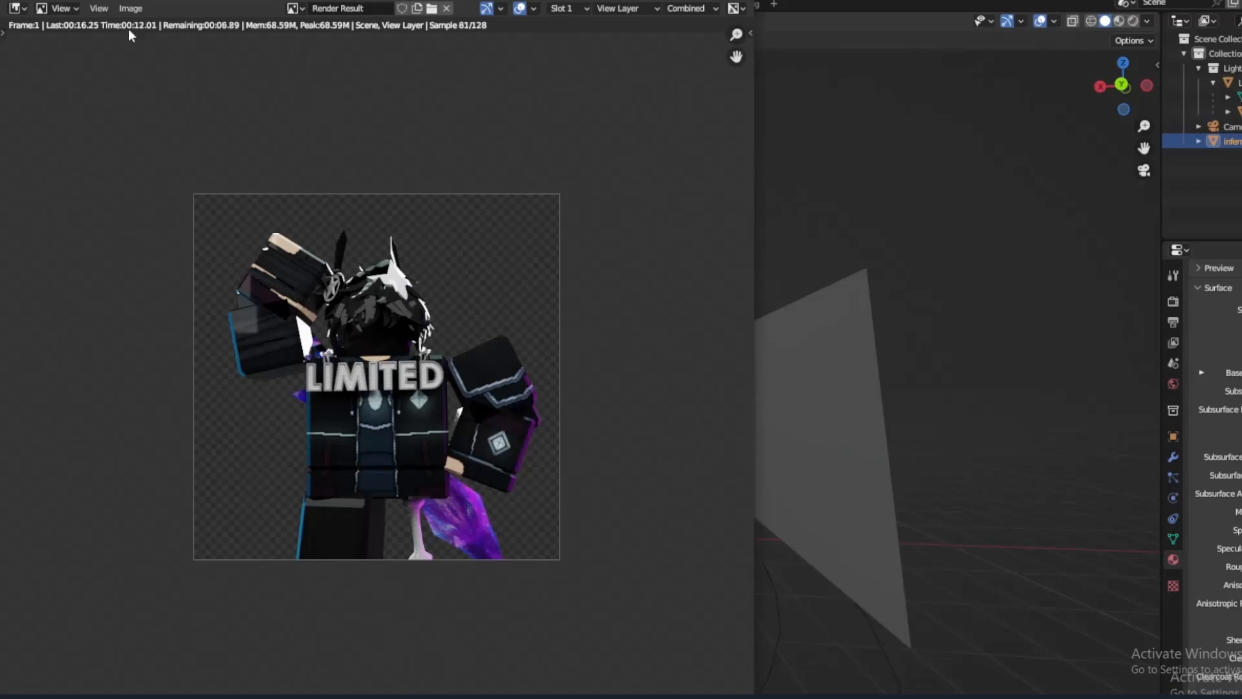
pyautogui.click(130, 7)
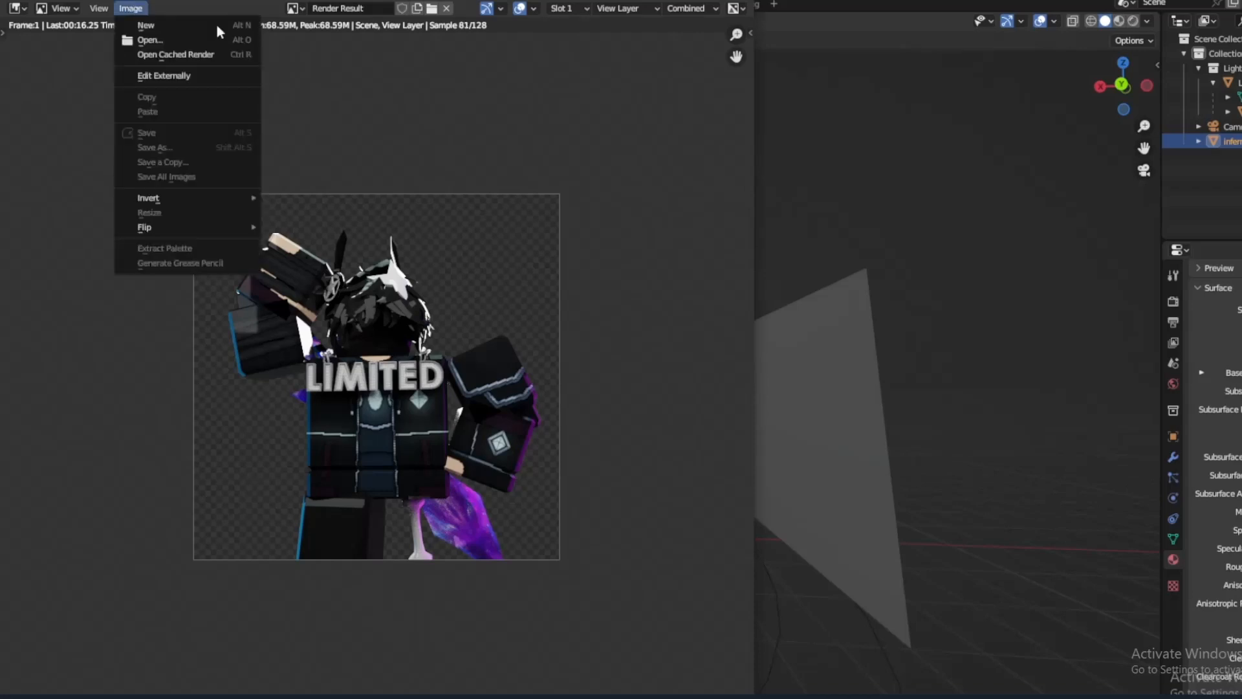
pyautogui.click(130, 8)
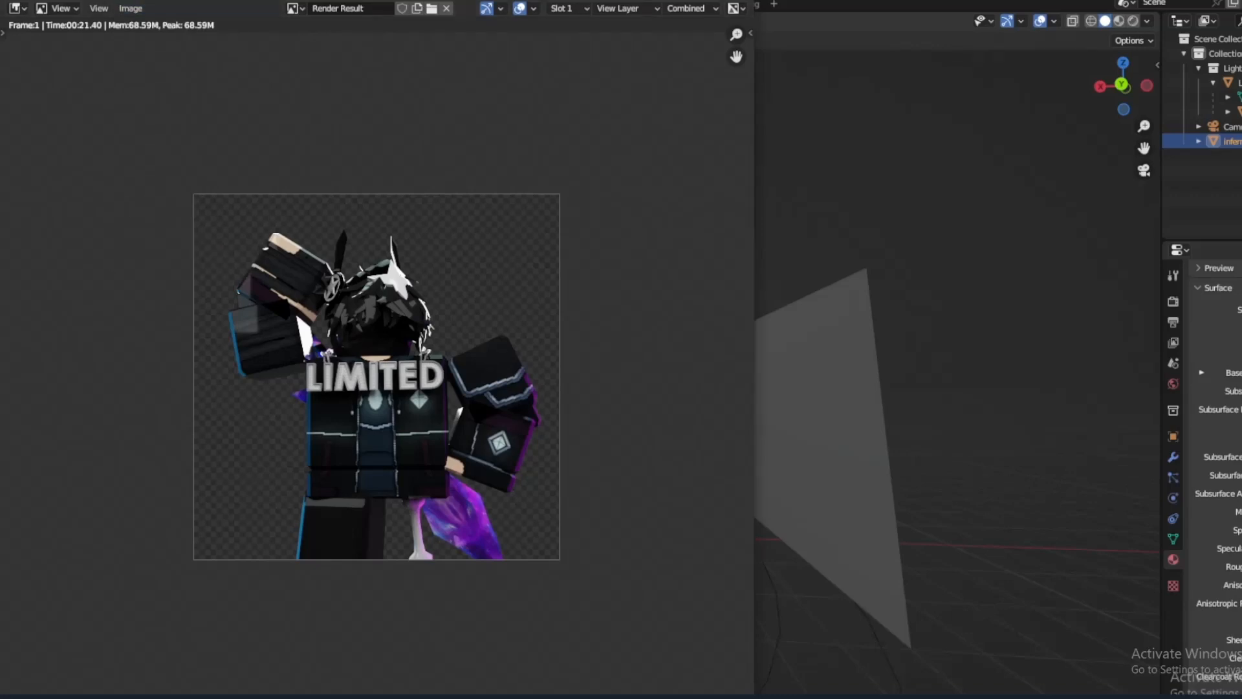
# Save the finished render to the Downloads folder as inferno.png.
pyautogui.click(130, 7)
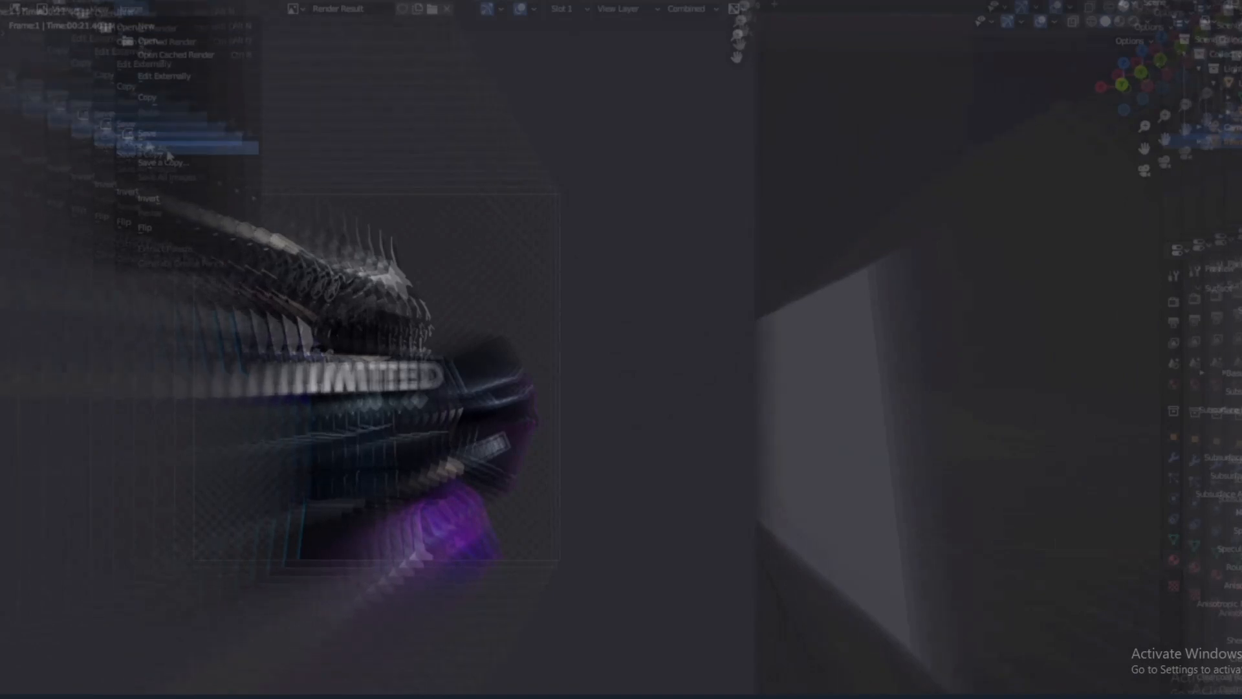
pyautogui.click(167, 154)
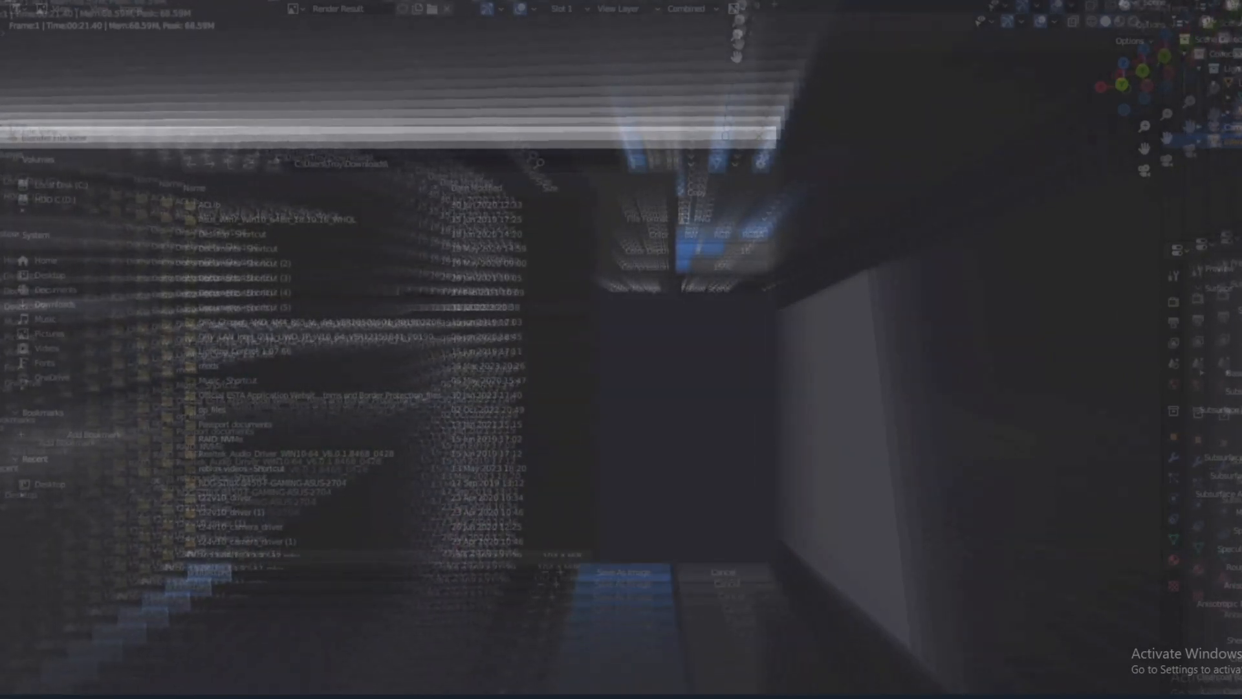
pyautogui.write('Inferno')
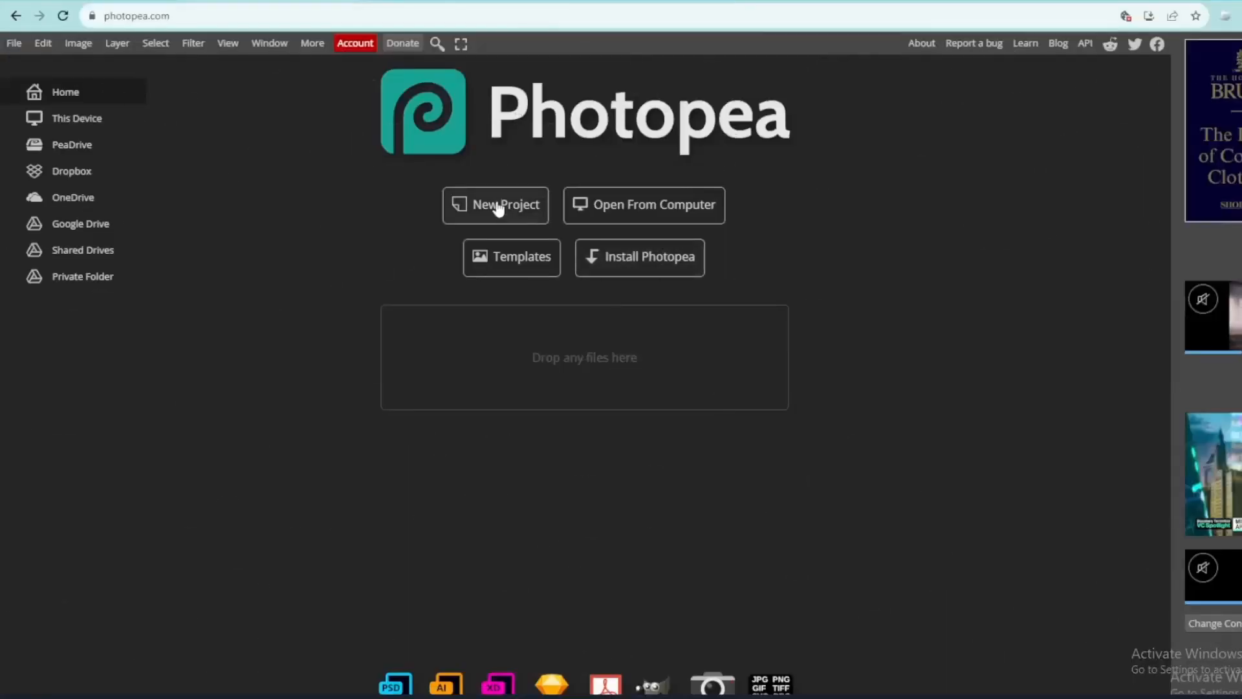
# Switch to Photopea and create a new project of 500 x 500 pixels with a white background.
pyautogui.click(500, 206)
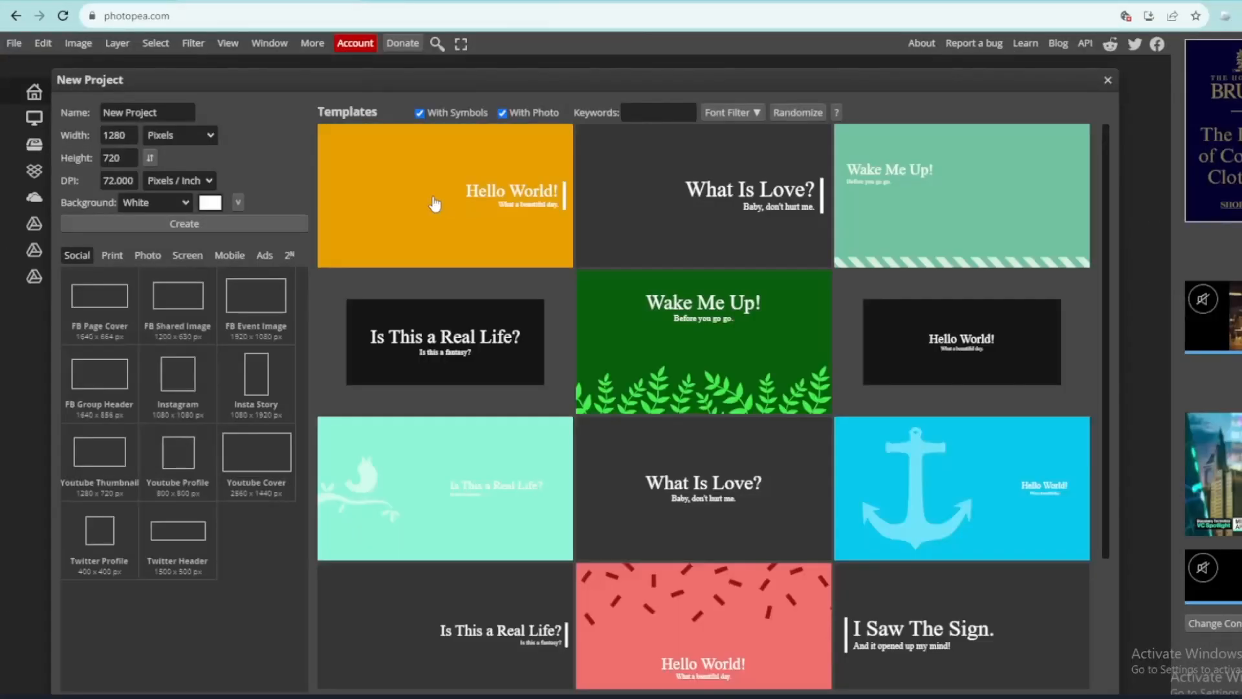
pyautogui.click(66, 135)
pyautogui.write('500')
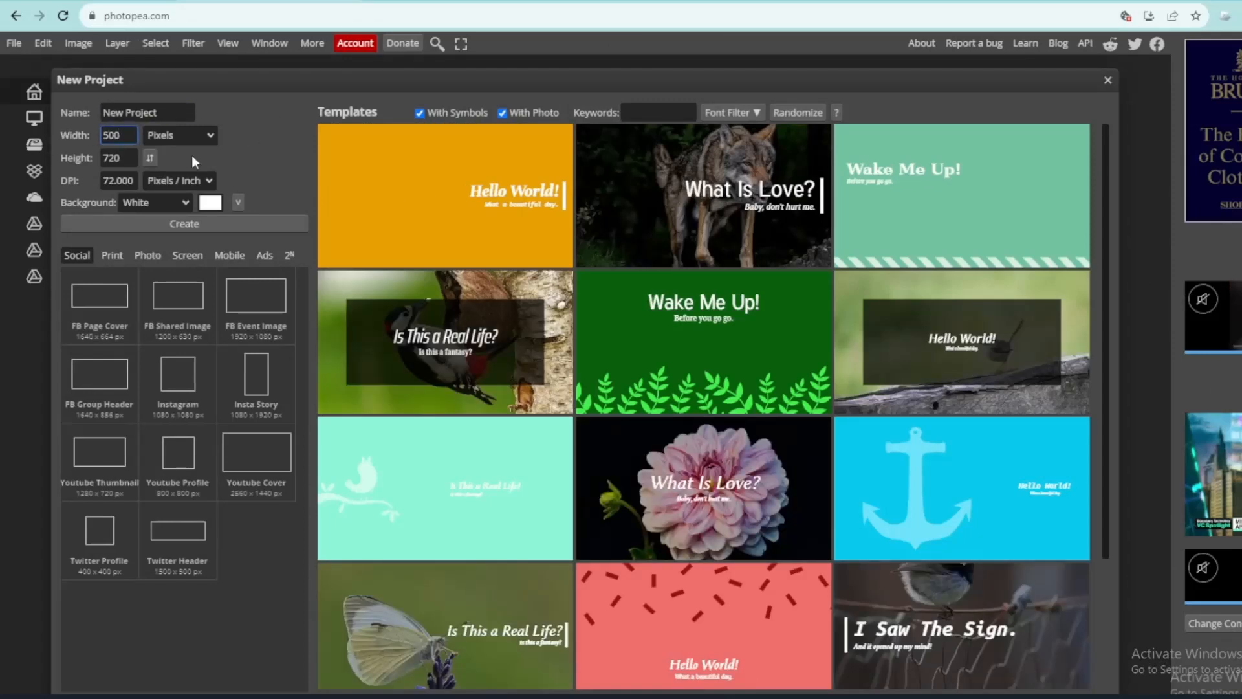
pyautogui.press('Tab')
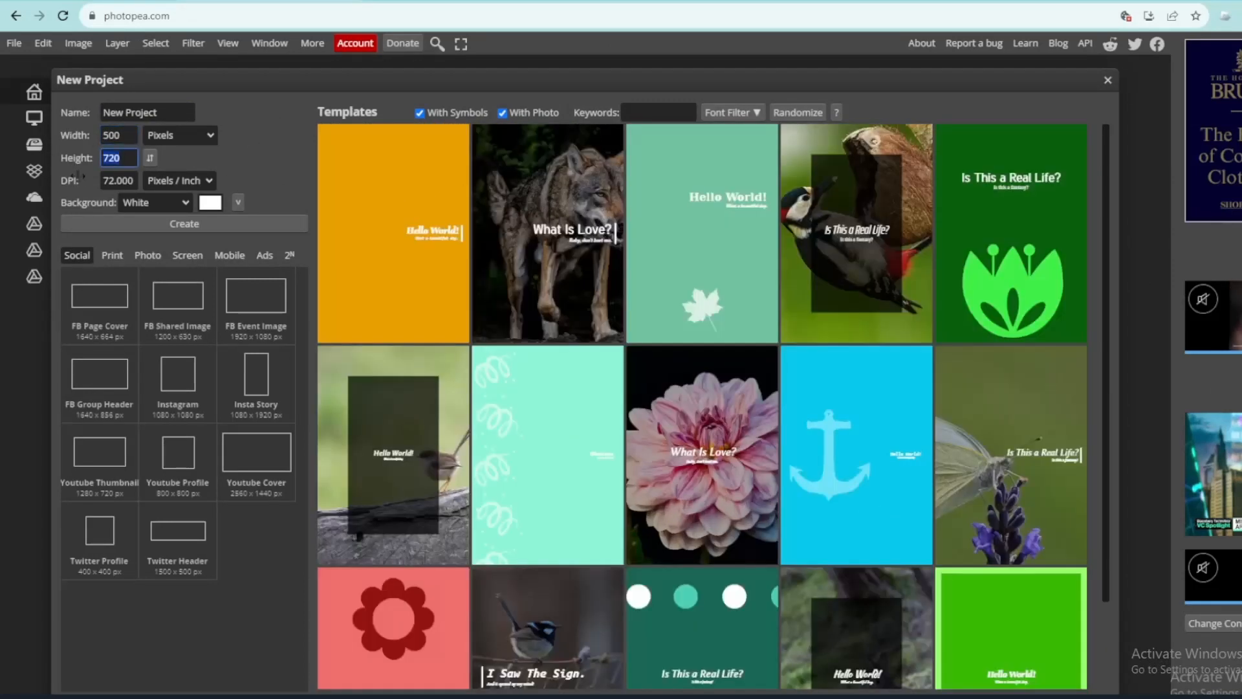
pyautogui.write('500')
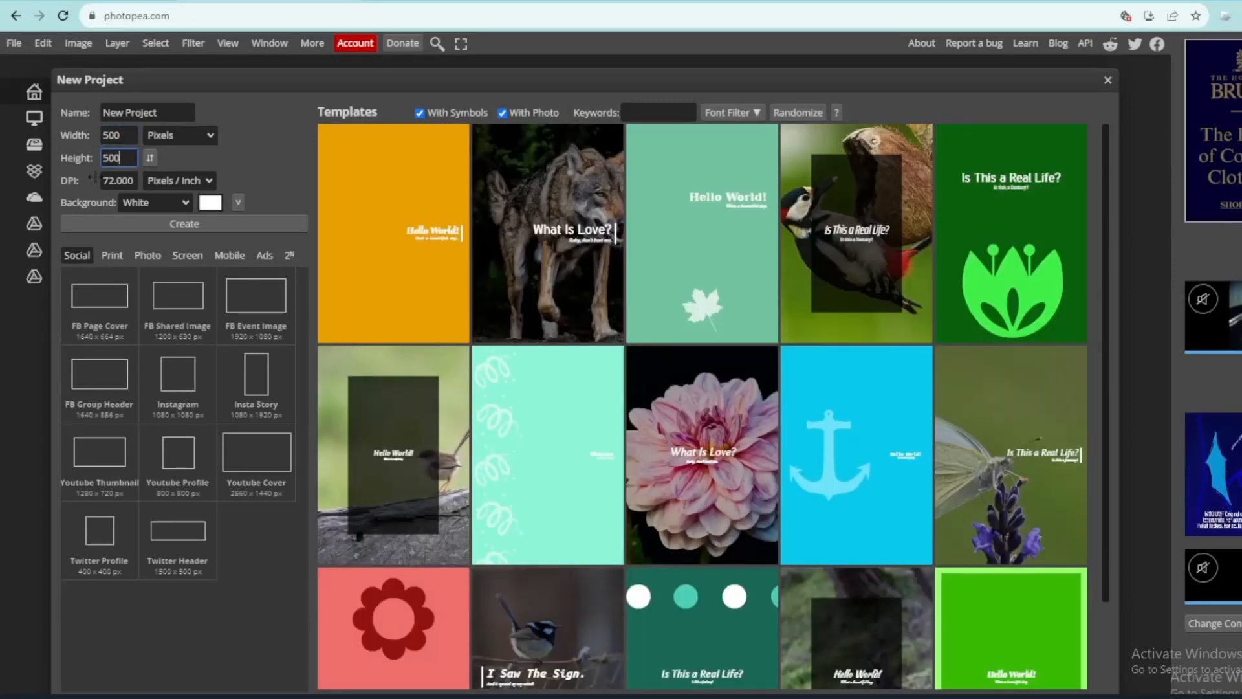
pyautogui.click(196, 227)
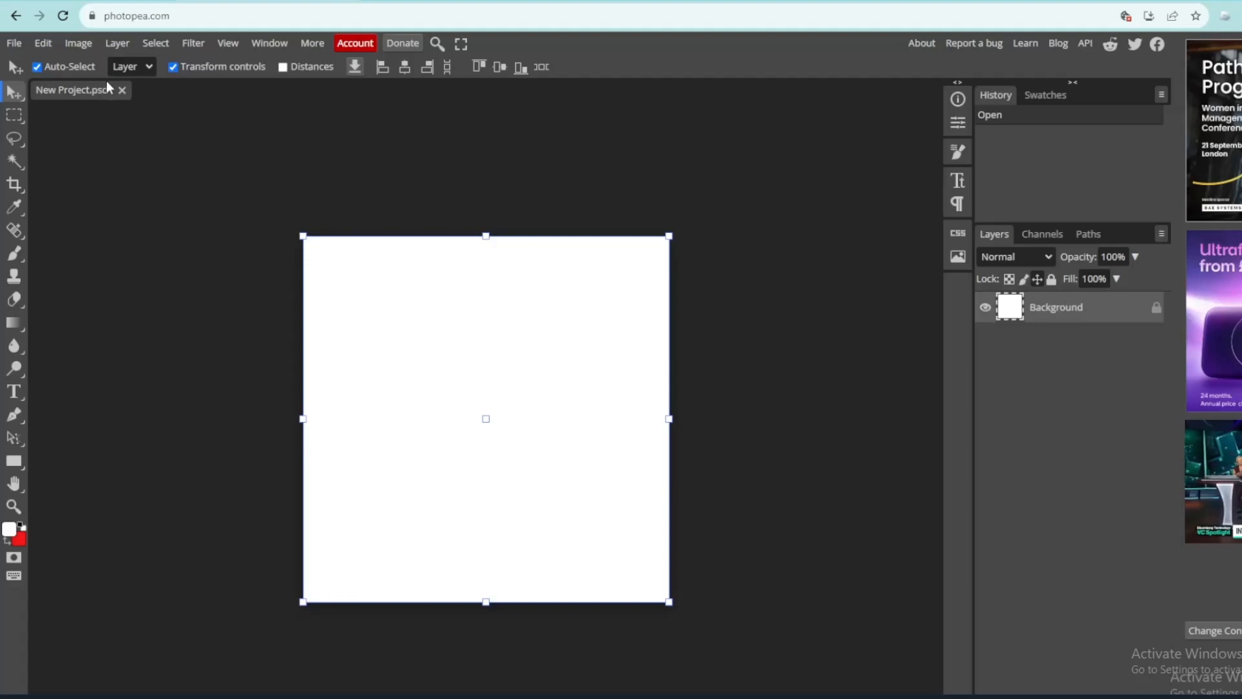
# Place inferno.png from the Downloads folder into the project as a new layer.
pyautogui.click(14, 43)
pyautogui.moveTo(80, 256)
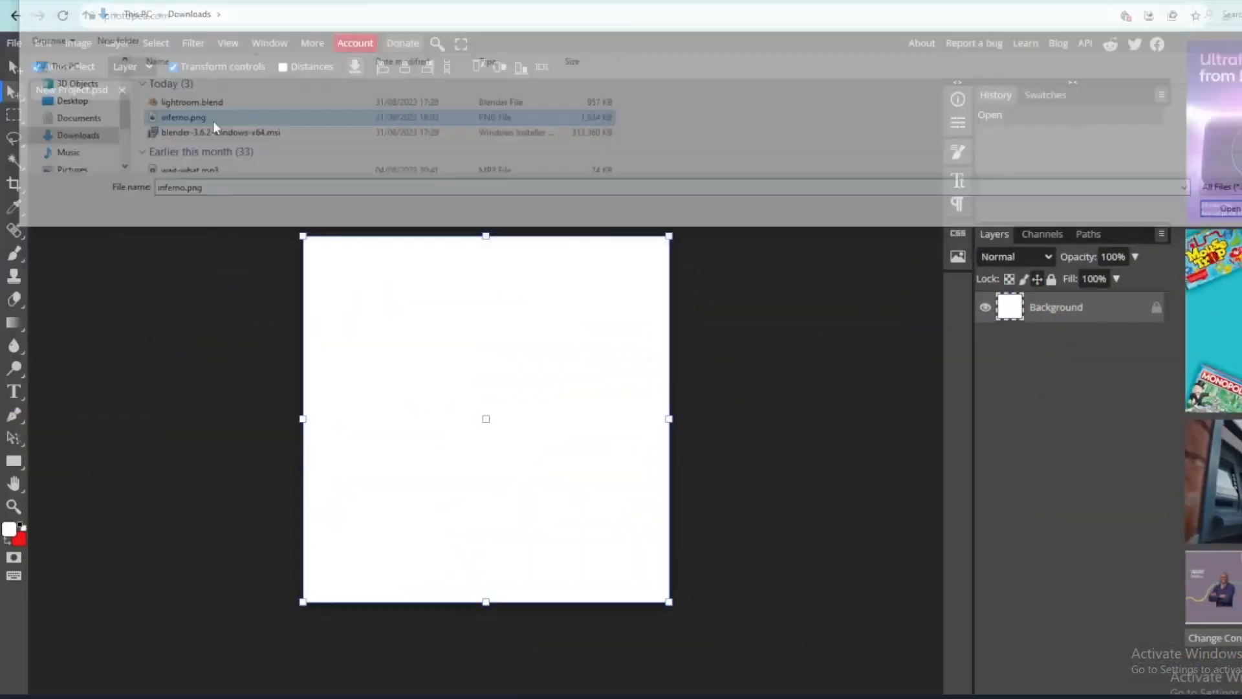
pyautogui.doubleClick(187, 118)
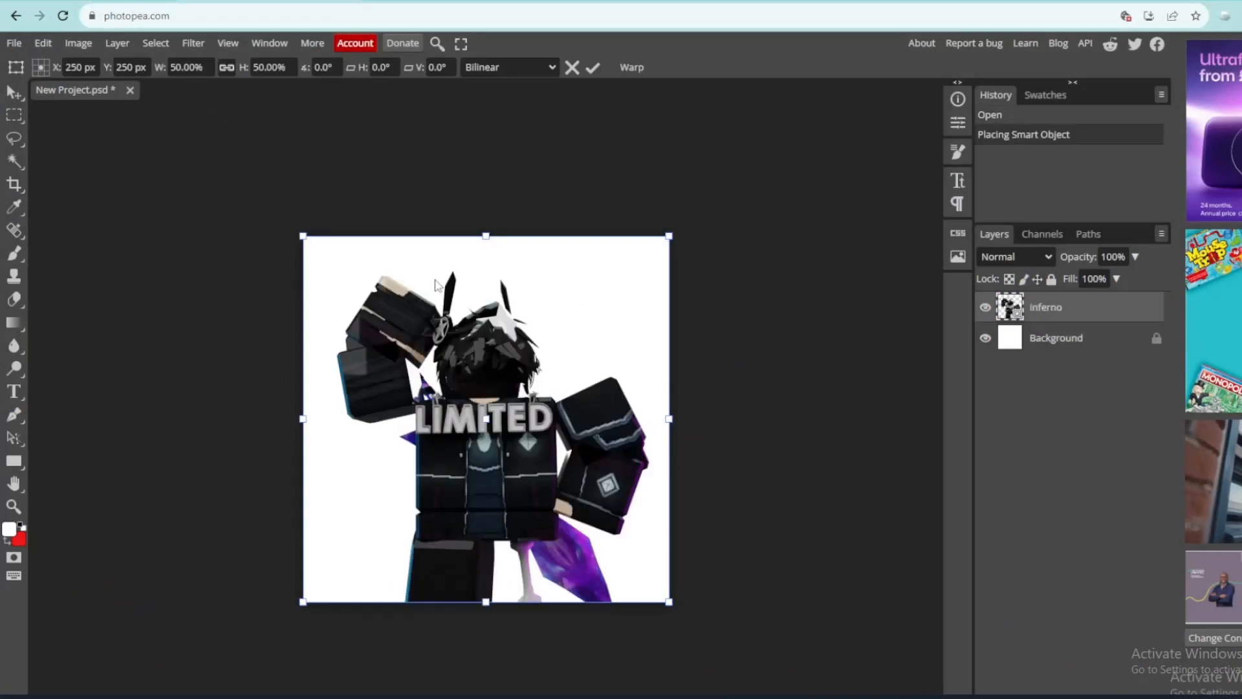
# Nudge the placed render, enlarge it to about 50.7% and apply the transform.
pyautogui.moveTo(473, 342)
pyautogui.mouseDown()
pyautogui.moveTo(460, 336)
pyautogui.moveTo(473, 347)
pyautogui.mouseUp()
pyautogui.moveTo(669, 240); pyautogui.dragTo(675, 199)
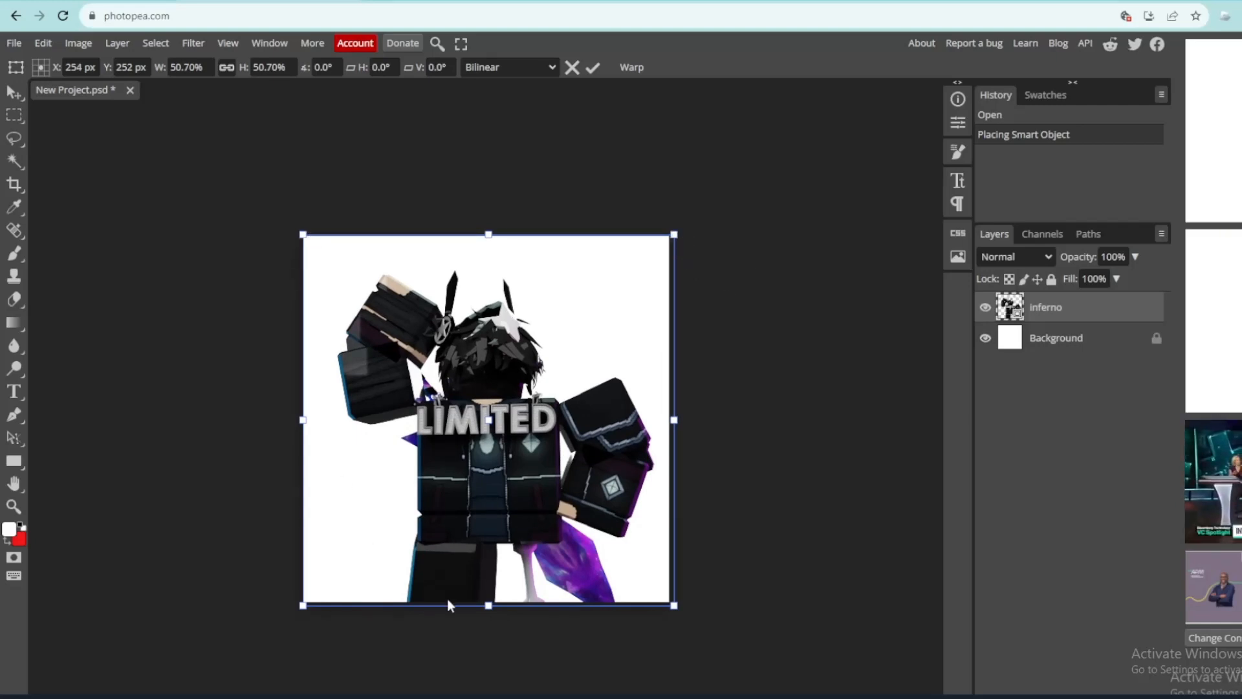
pyautogui.click(87, 44)
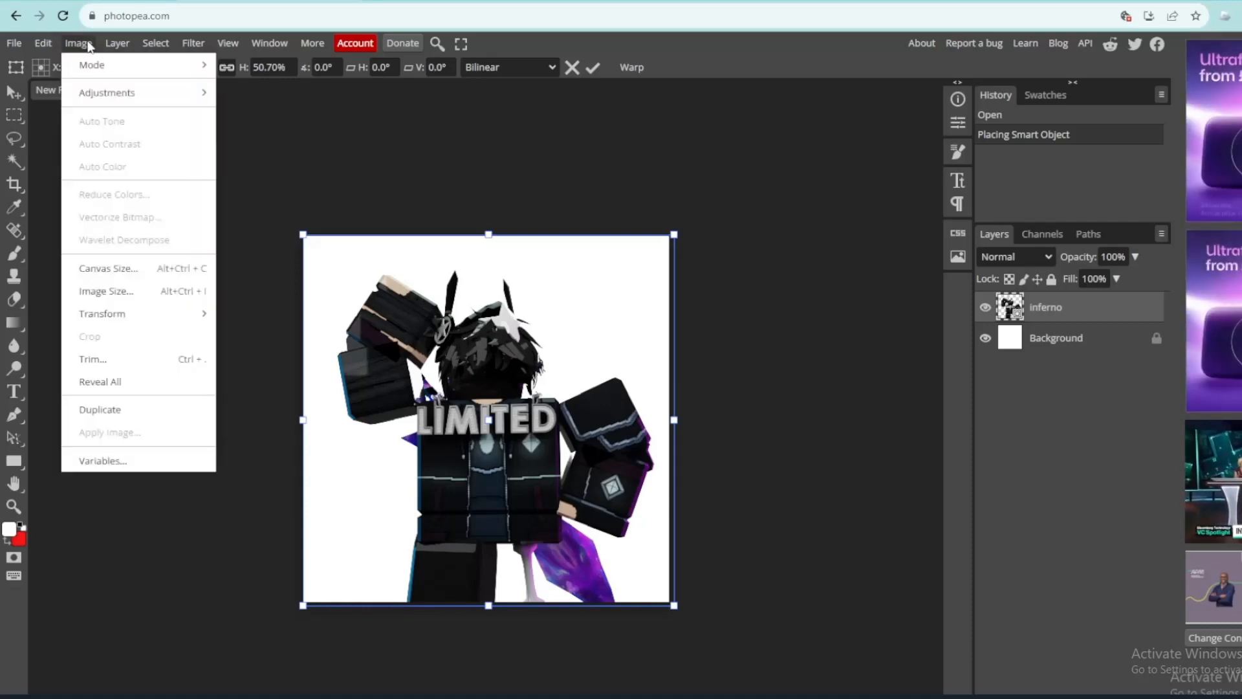
pyautogui.moveTo(15, 44)
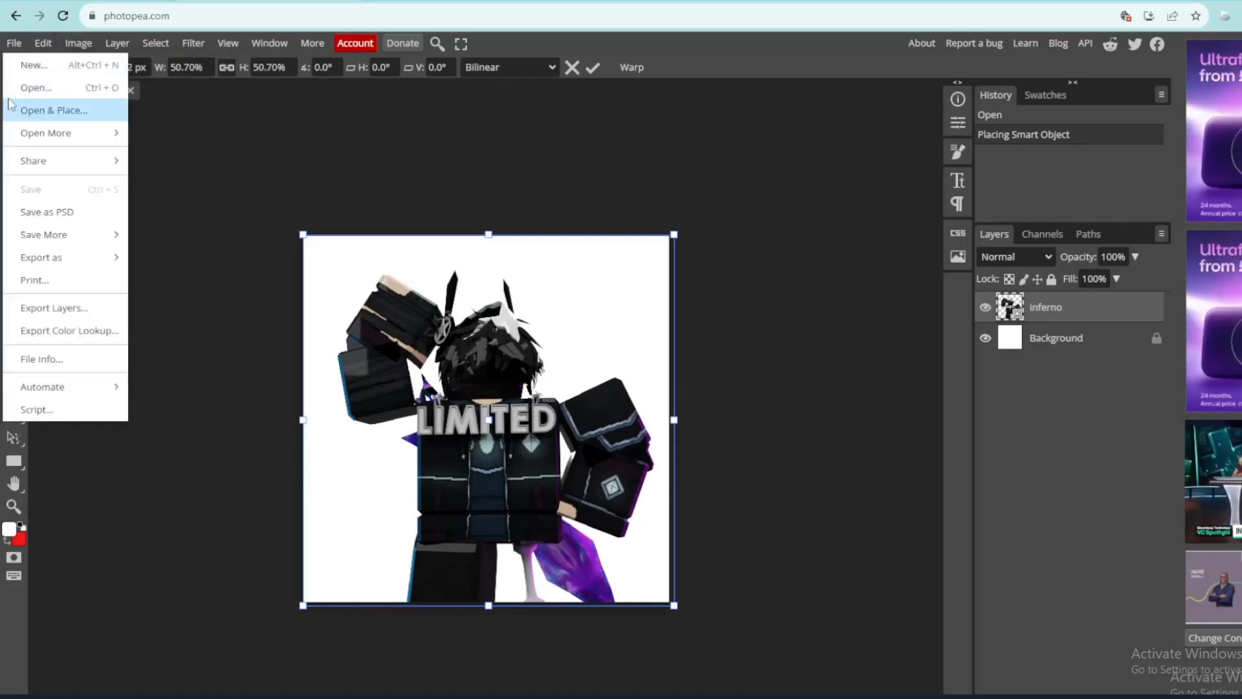
pyautogui.click(204, 172)
pyautogui.click(12, 94)
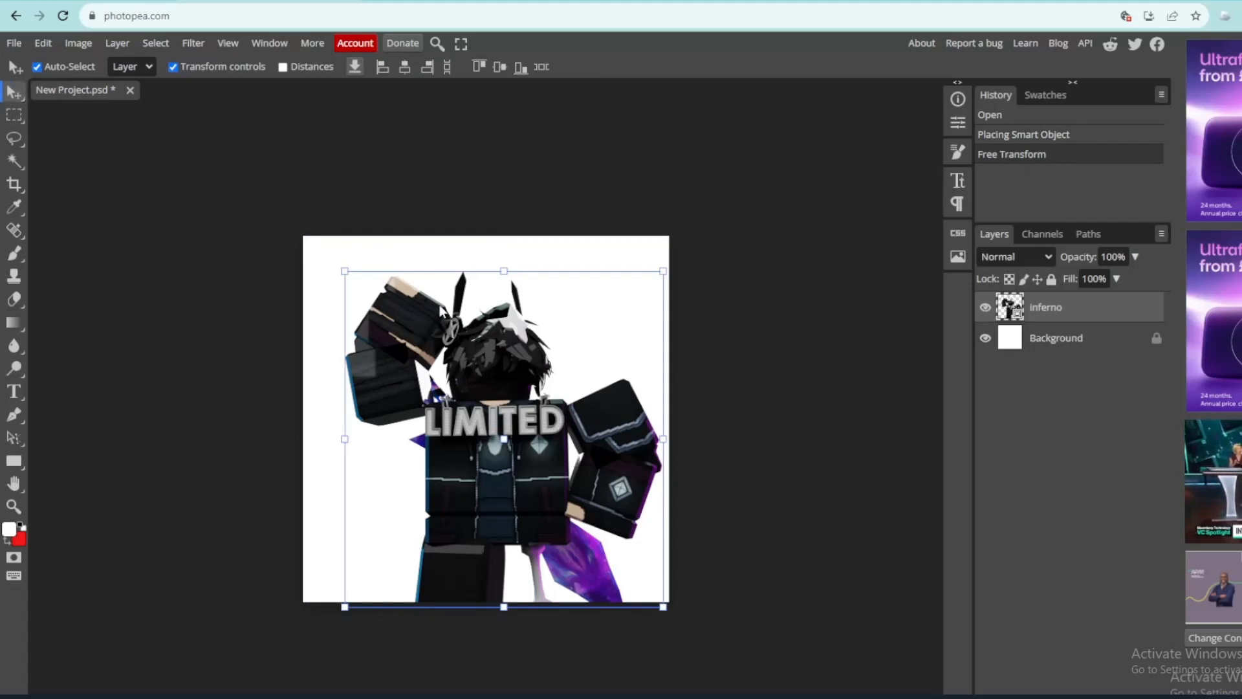
# Move and resize the inferno layer so the render covers the whole canvas.
pyautogui.moveTo(440, 311); pyautogui.dragTo(416, 300)
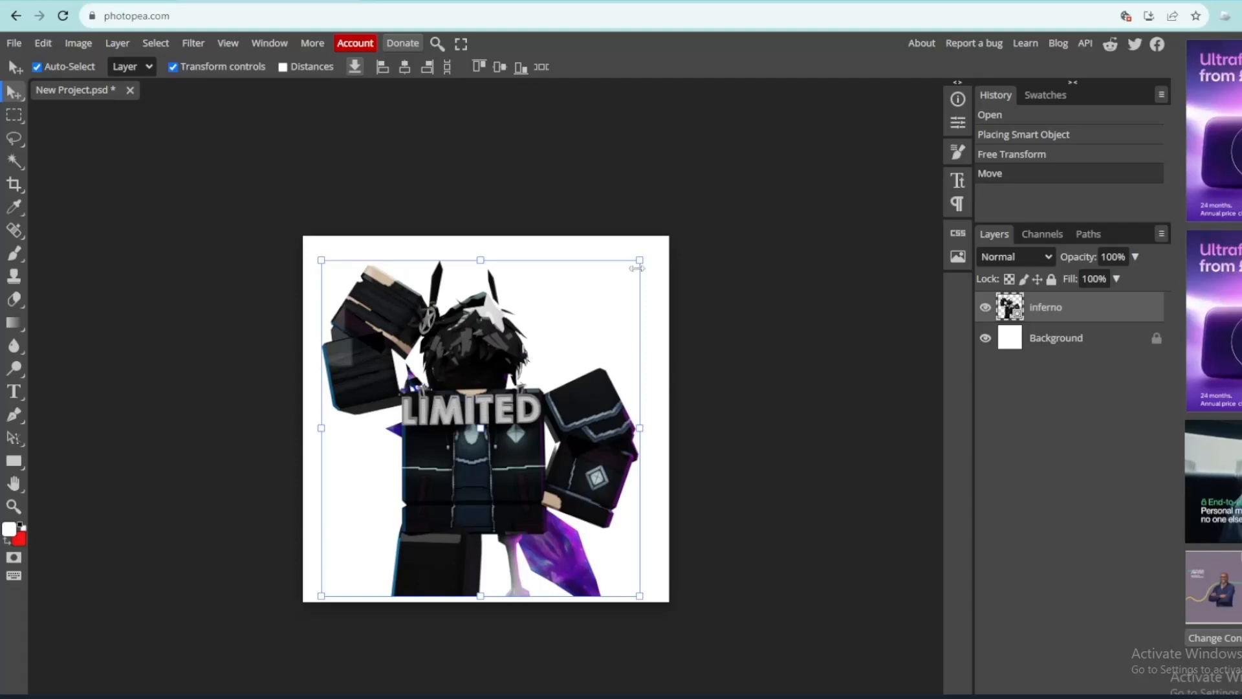
pyautogui.moveTo(640, 260); pyautogui.dragTo(675, 233)
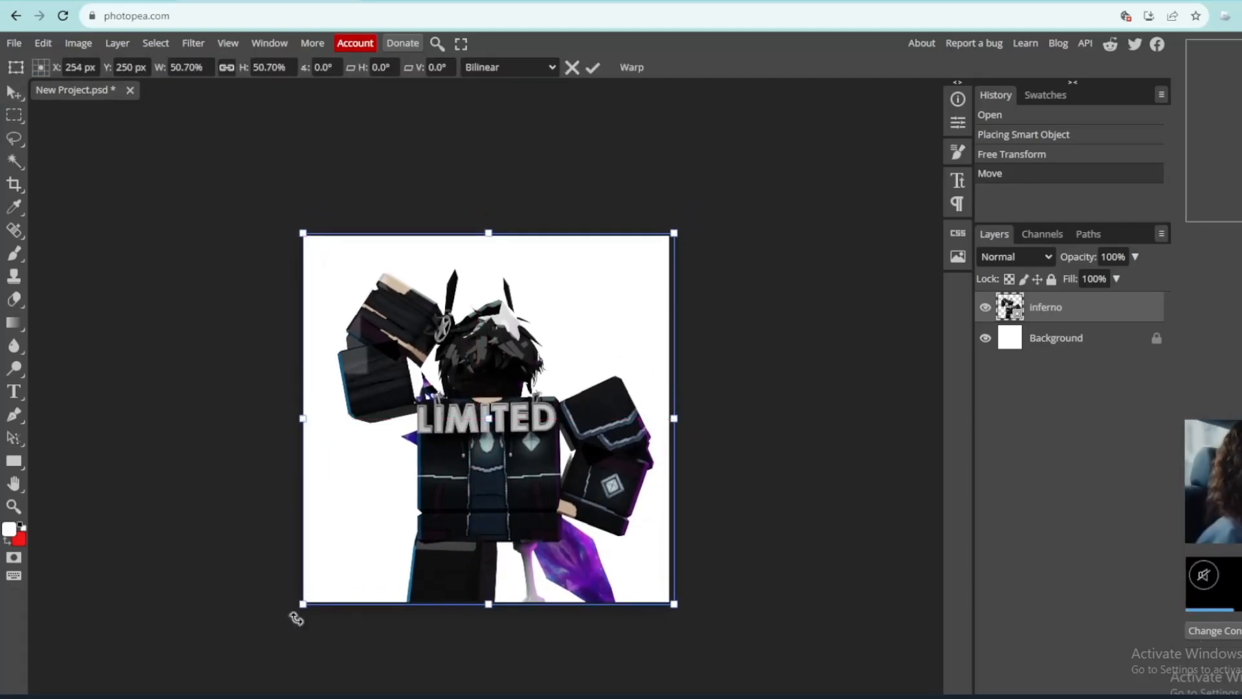
pyautogui.moveTo(304, 604); pyautogui.dragTo(302, 605)
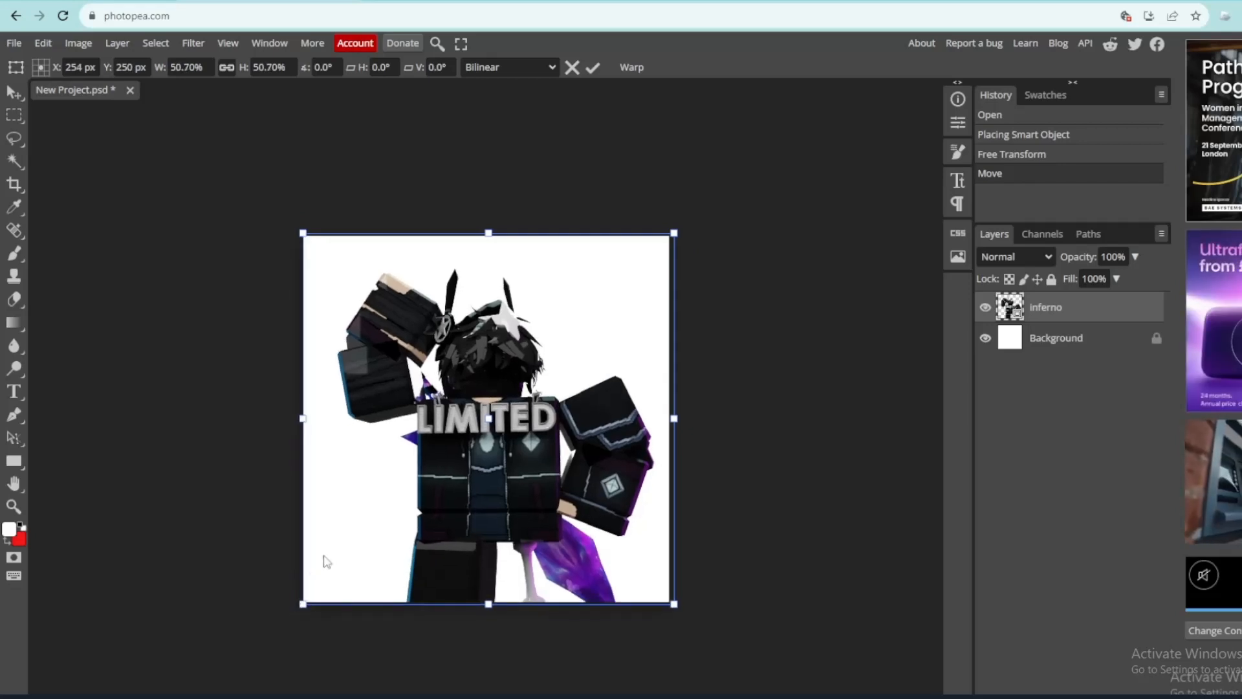
# Add a 3 px outside stroke to the inferno layer and keep the canvas clear of the layer style dialog.
pyautogui.rightClick(1020, 310)
pyautogui.click(1061, 322)
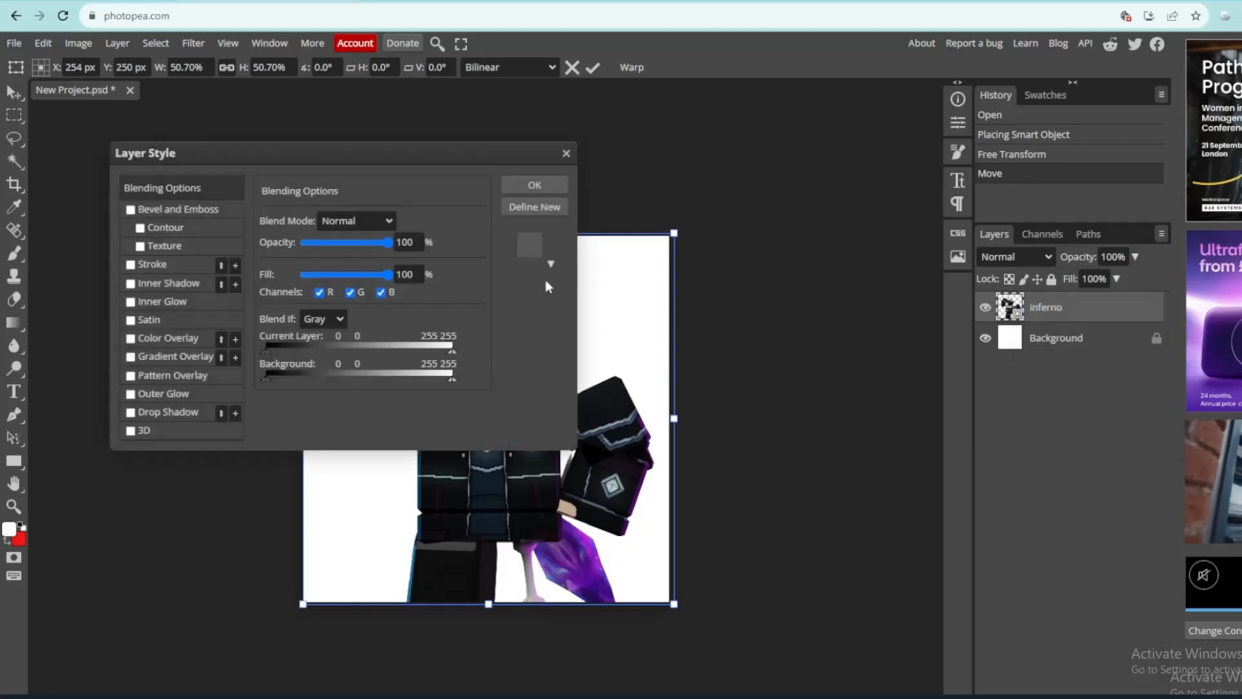
pyautogui.click(152, 264)
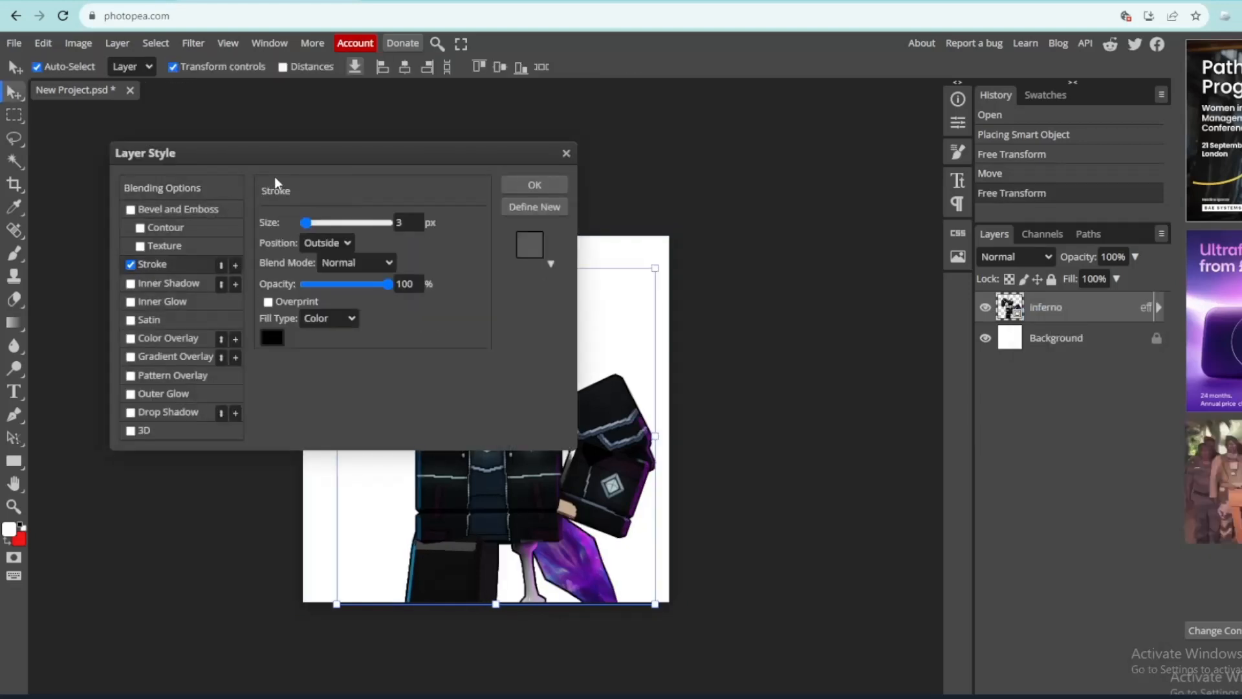
pyautogui.moveTo(315, 165); pyautogui.dragTo(852, 115)
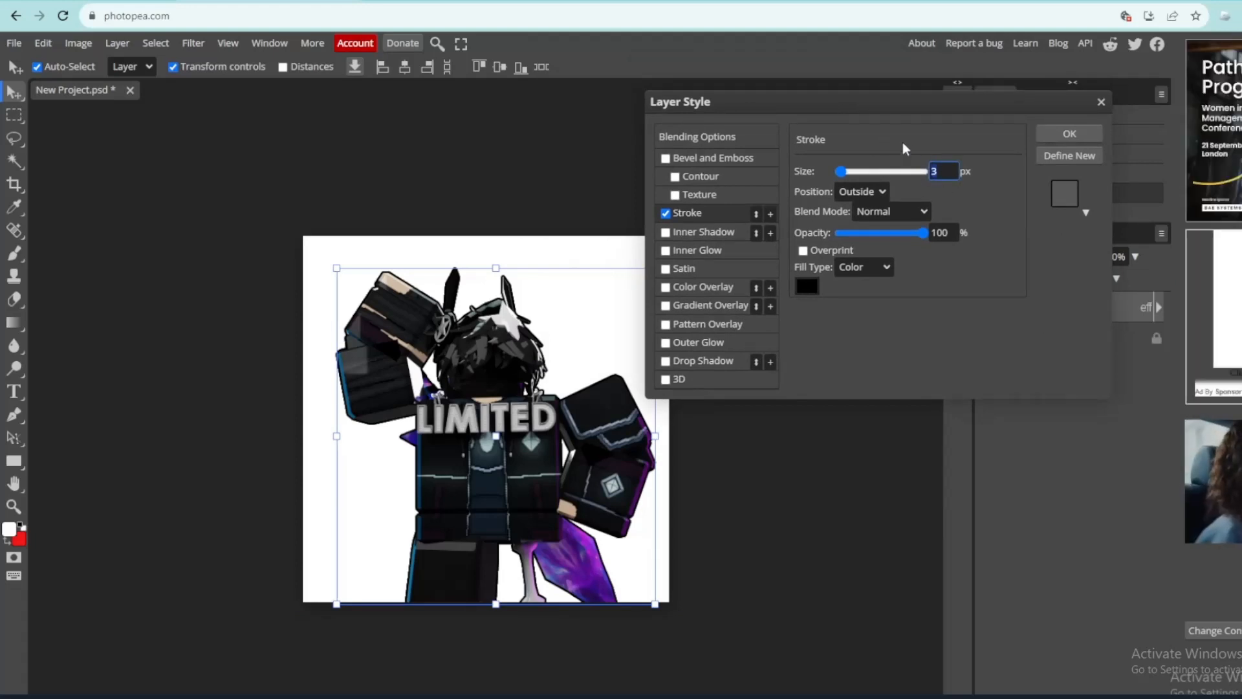
# Try white as the colour of the inferno layer's stroke.
pyautogui.click(806, 285)
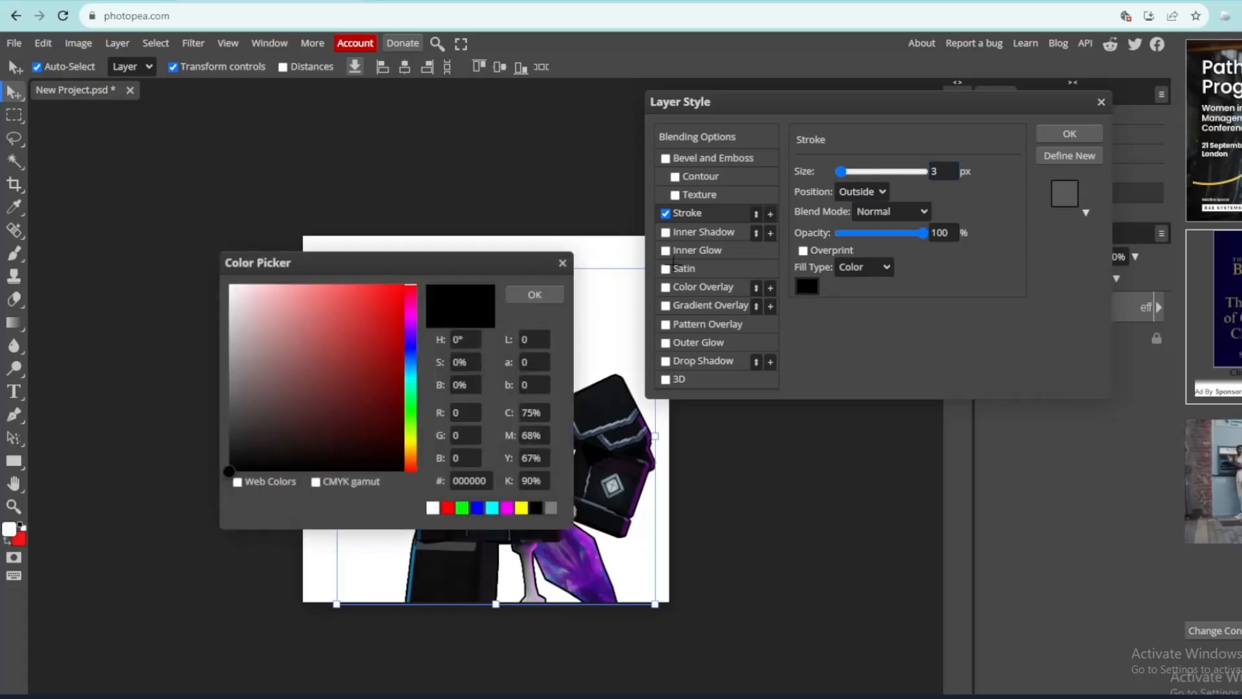
pyautogui.click(250, 305)
pyautogui.click(229, 286)
pyautogui.click(535, 295)
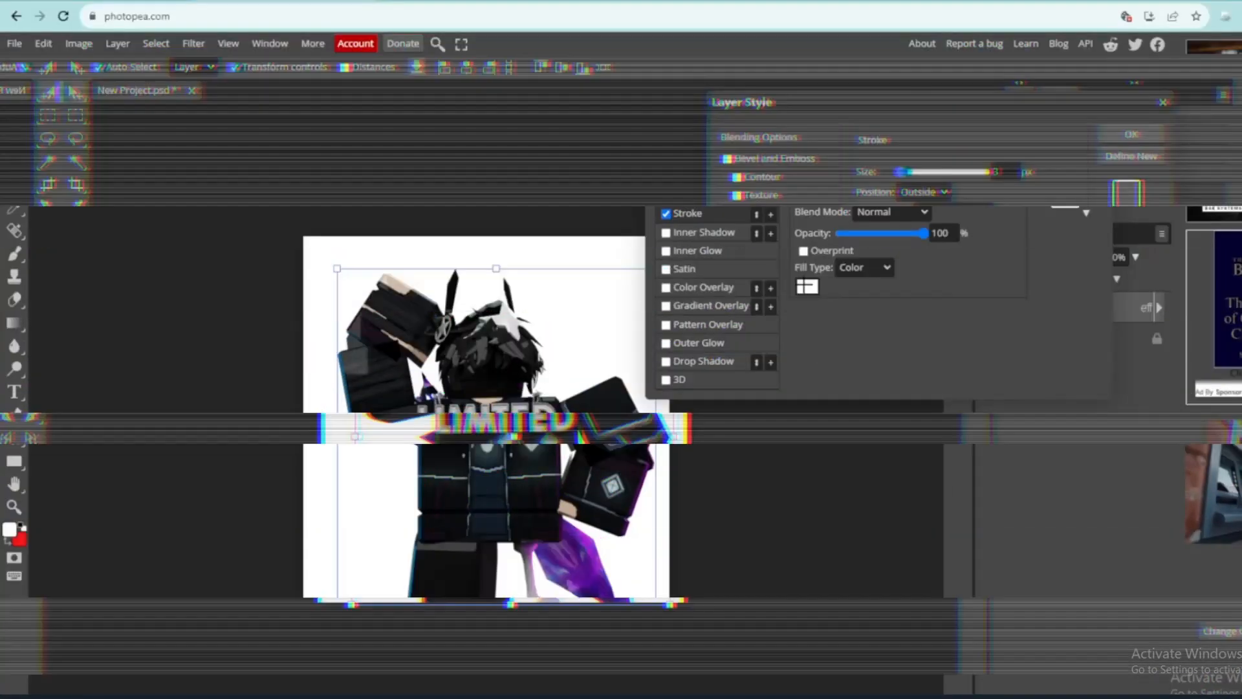
# Try red (ff0000) as the stroke colour and turn the inferno layer's stroke off.
pyautogui.click(807, 287)
pyautogui.click(405, 284)
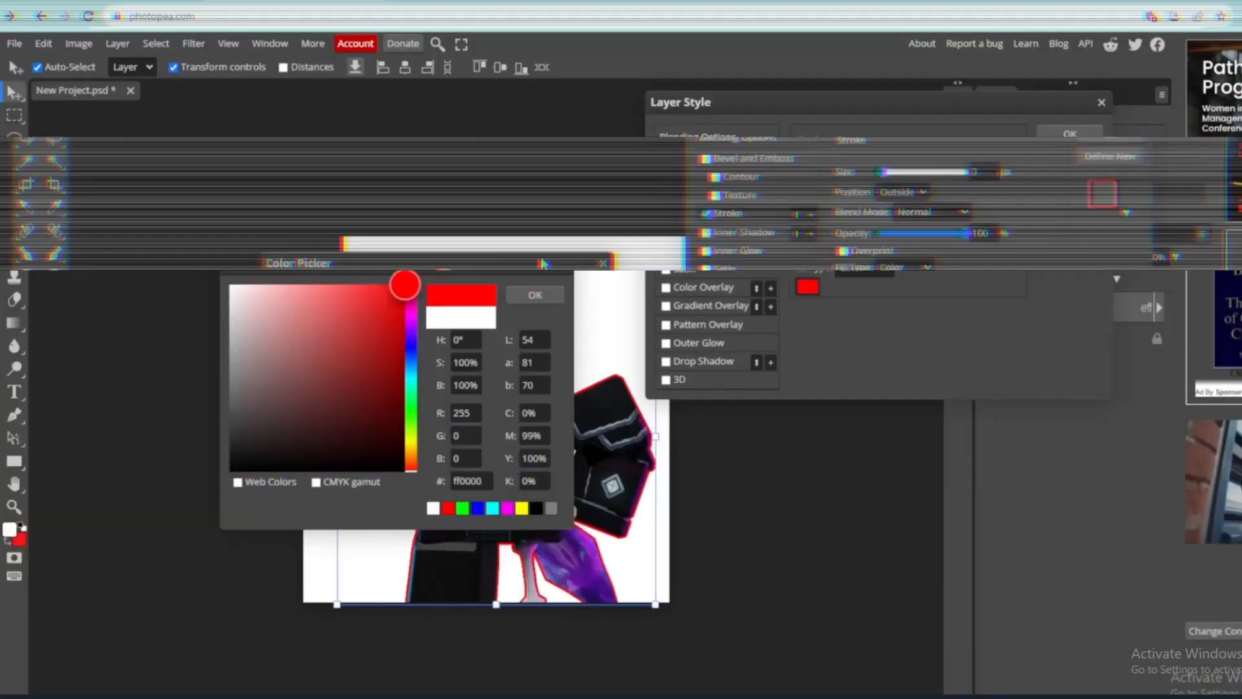
pyautogui.click(535, 295)
pyautogui.click(807, 286)
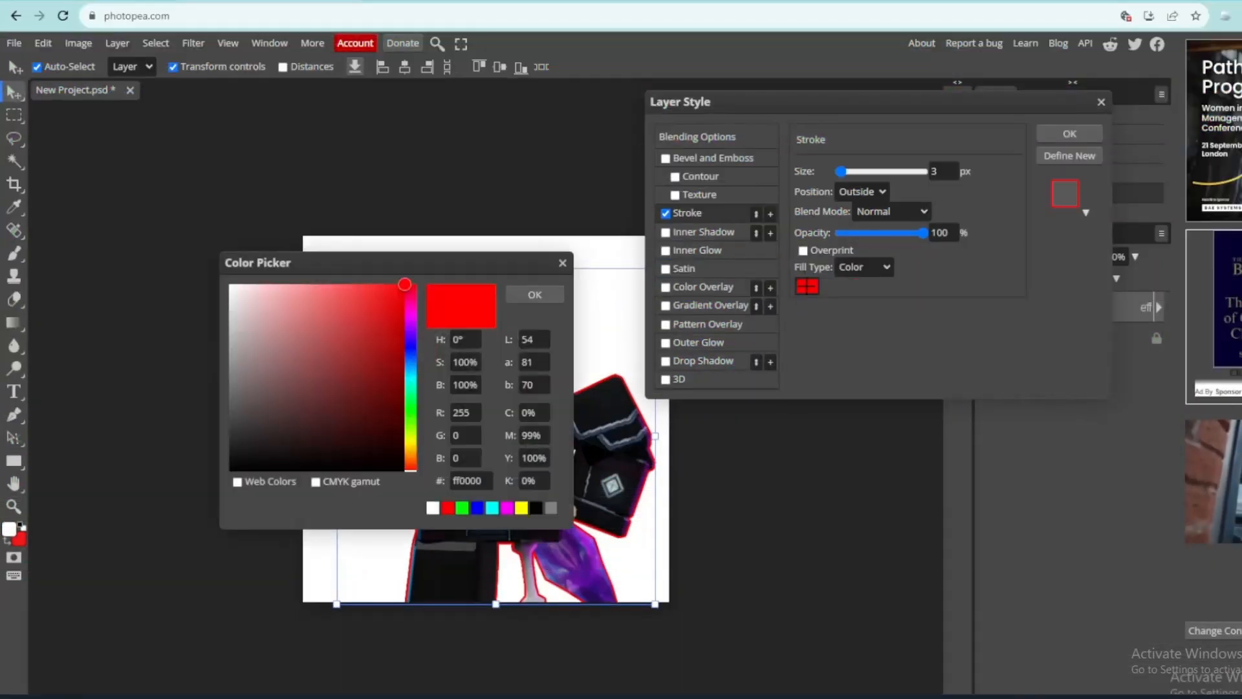
pyautogui.click(562, 263)
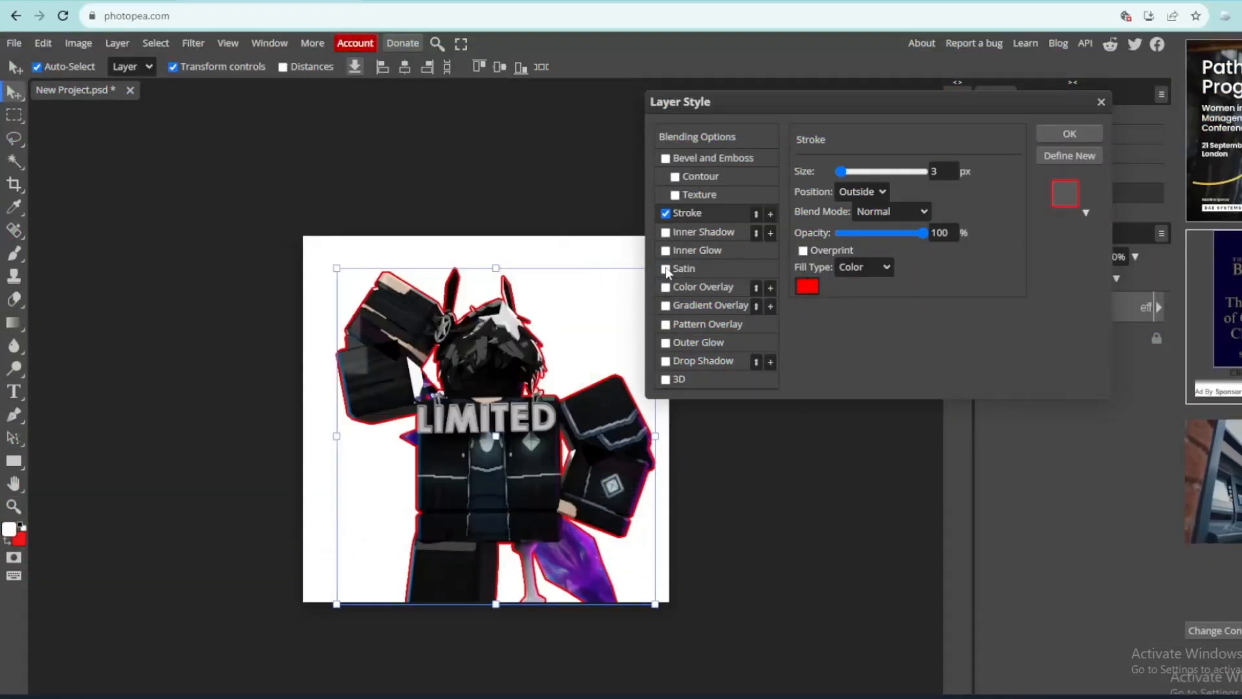
pyautogui.click(666, 214)
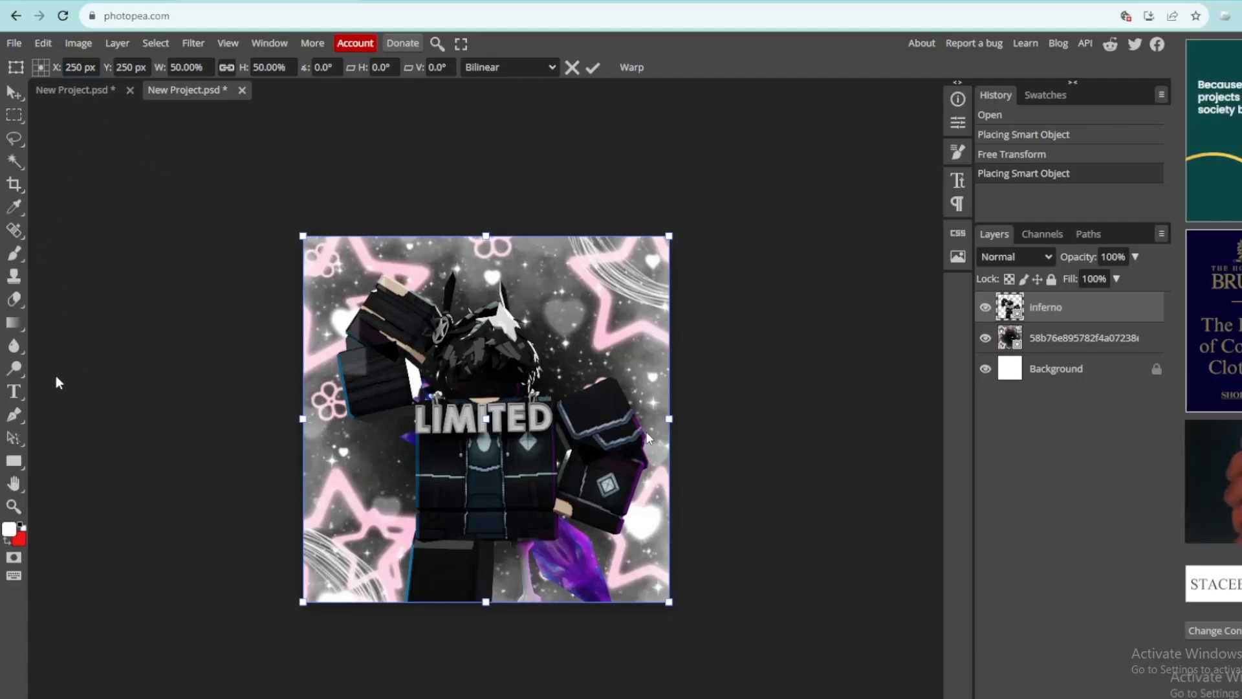
# Add the white text "Inferno" over the avatar's chest and warp it with the Arc style at 28% bend.
pyautogui.click(14, 390)
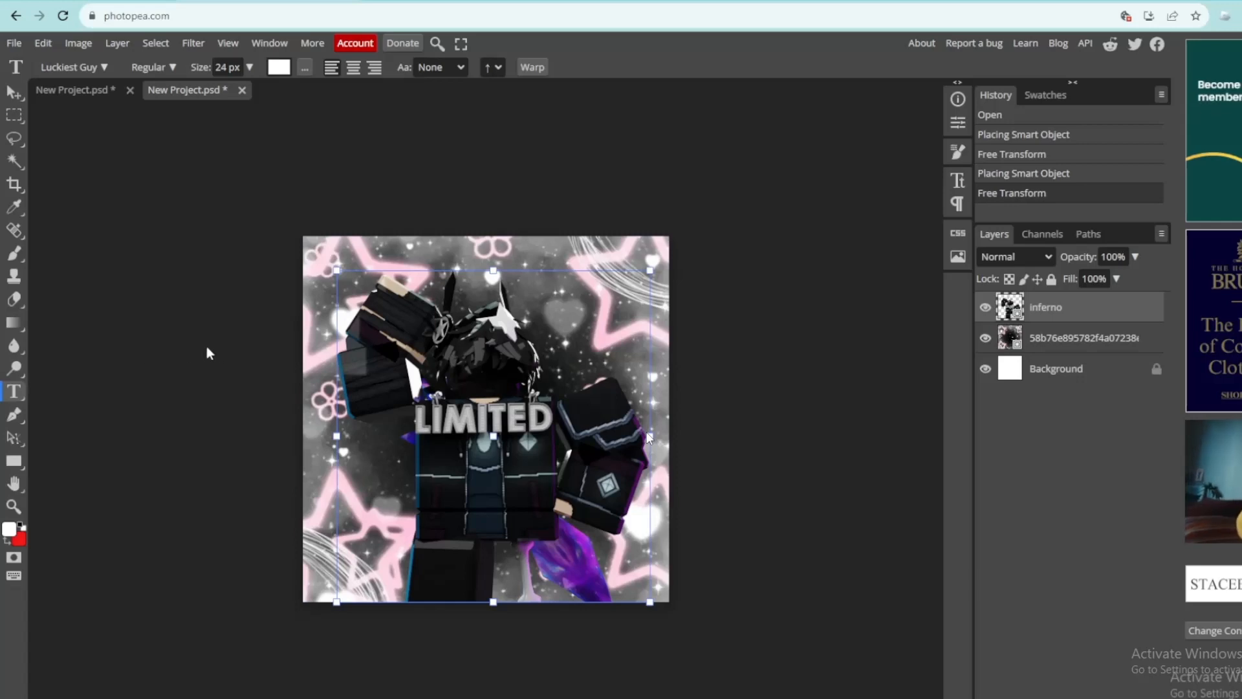
pyautogui.click(420, 407)
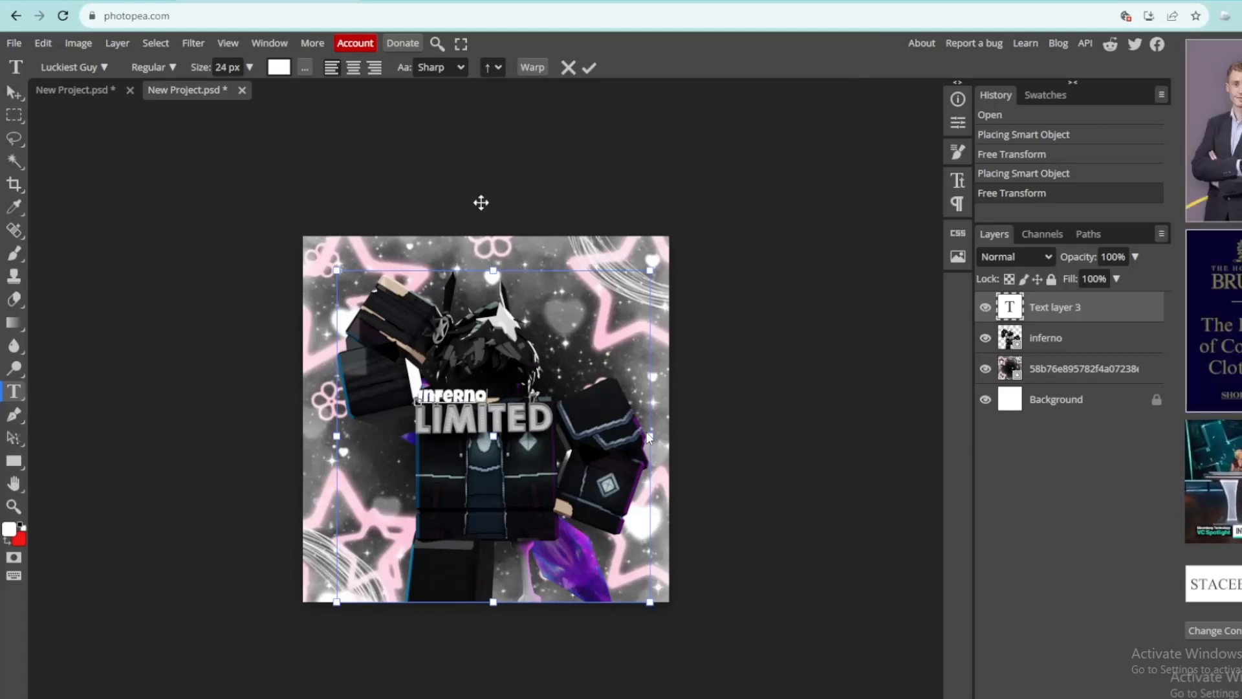
pyautogui.click(532, 68)
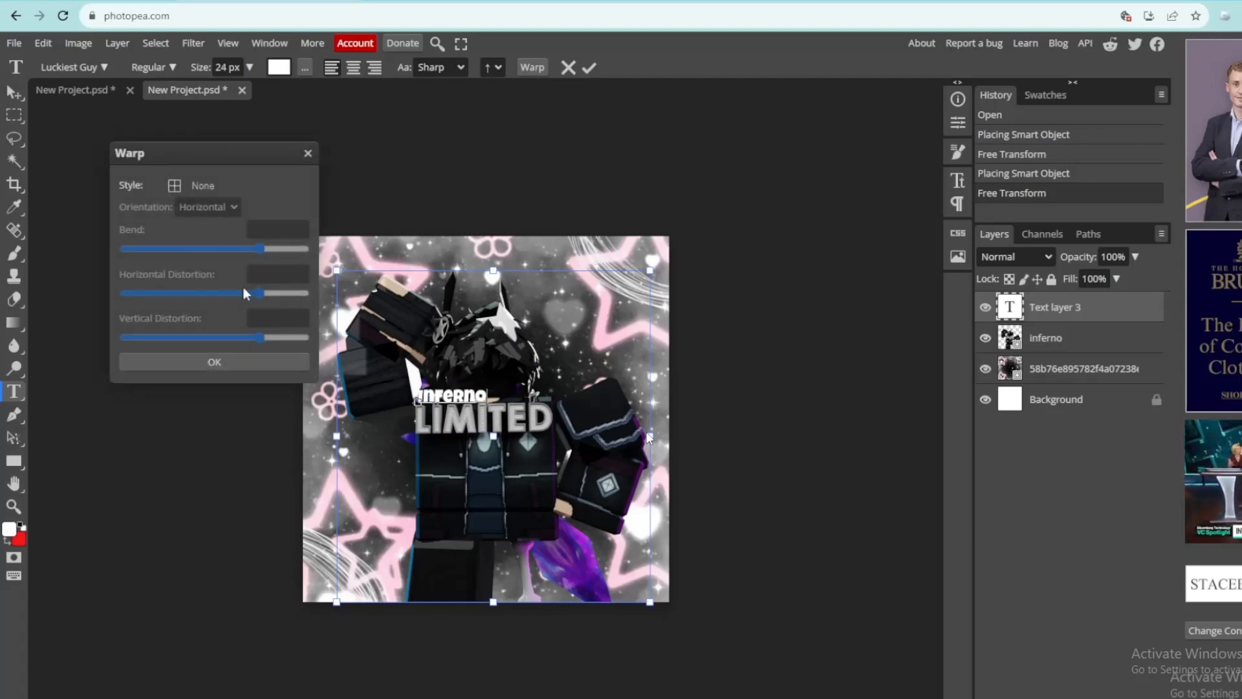
pyautogui.click(242, 363)
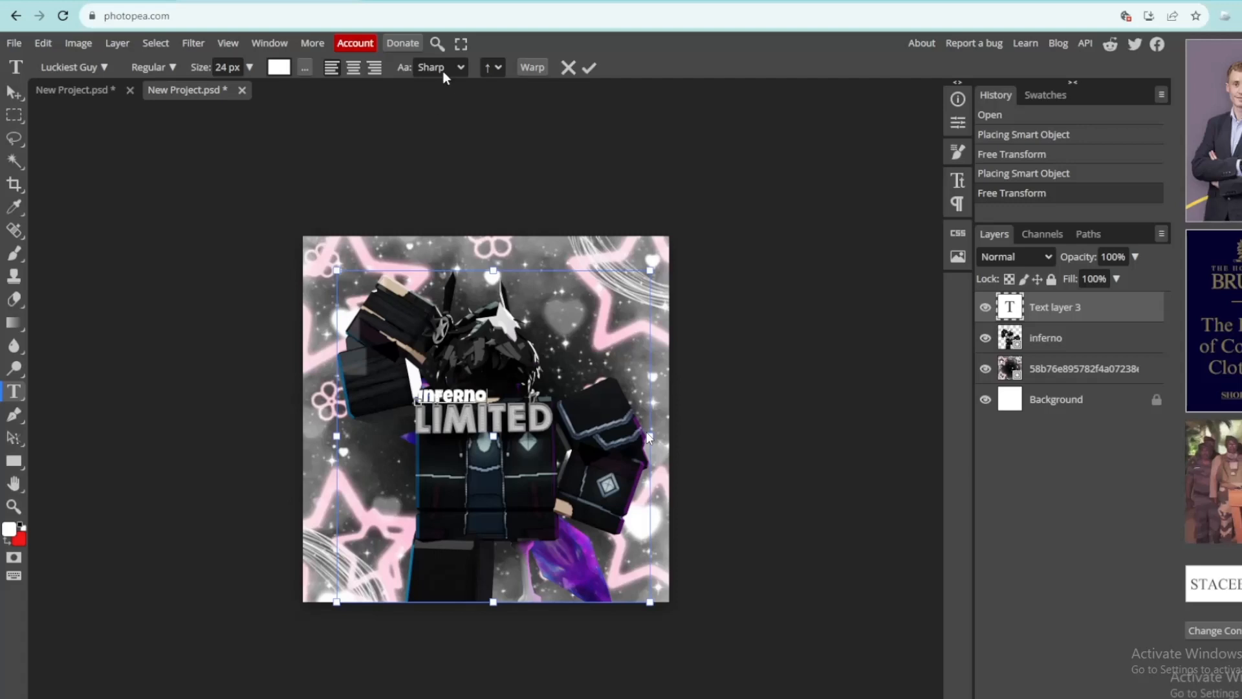
pyautogui.click(529, 67)
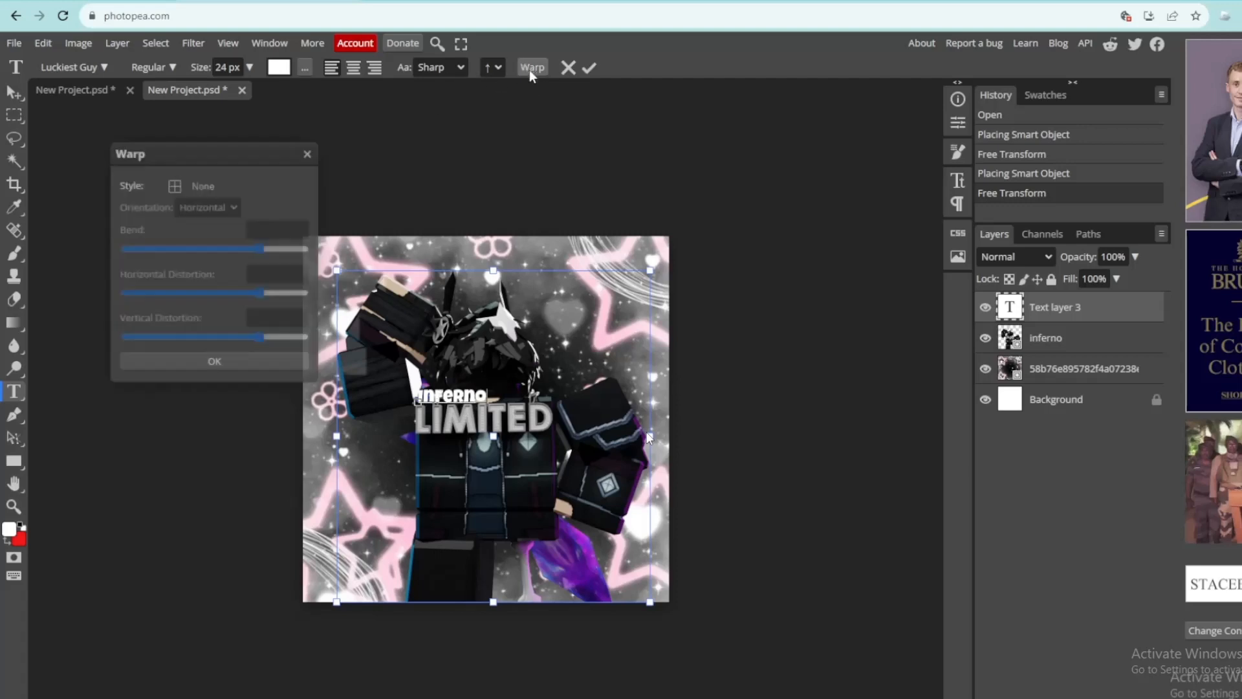
pyautogui.click(185, 189)
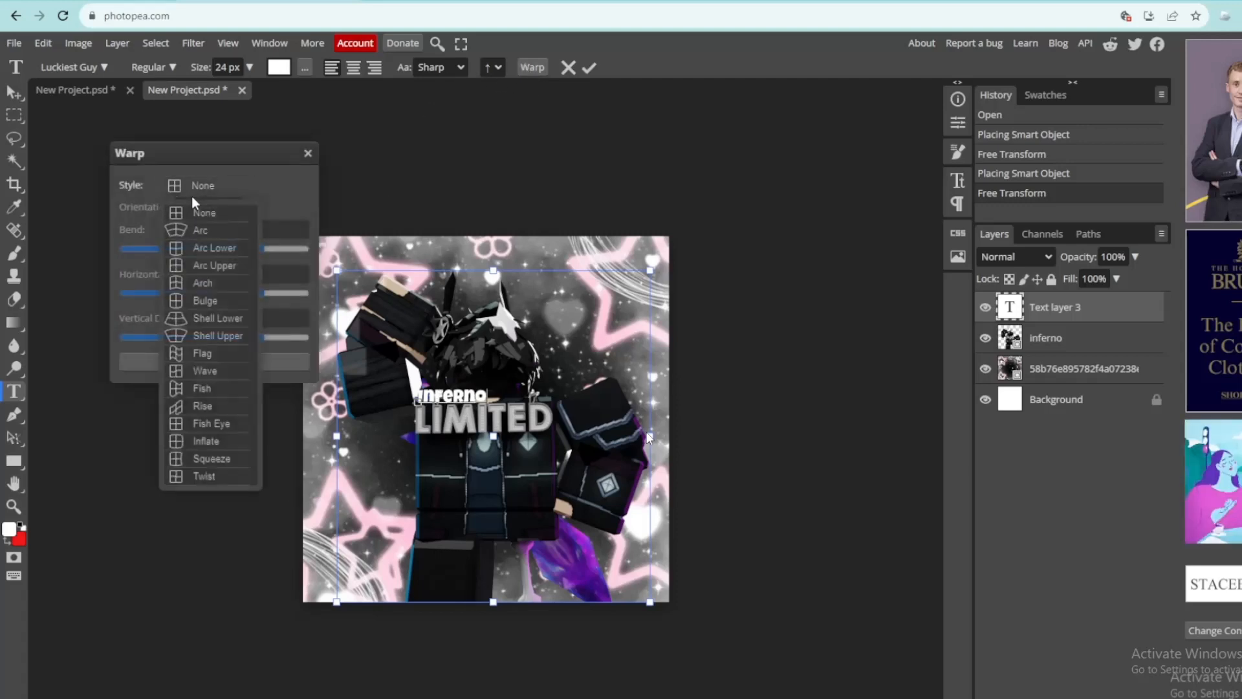
pyautogui.click(202, 231)
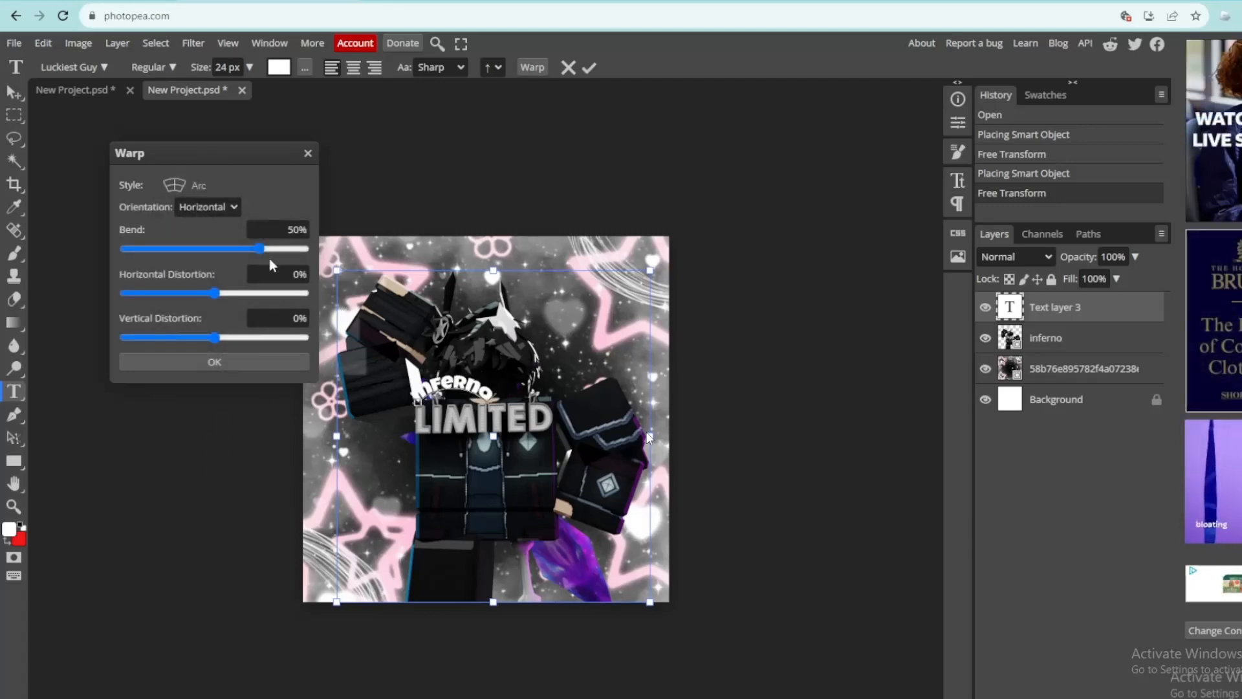
pyautogui.moveTo(262, 251); pyautogui.dragTo(239, 250)
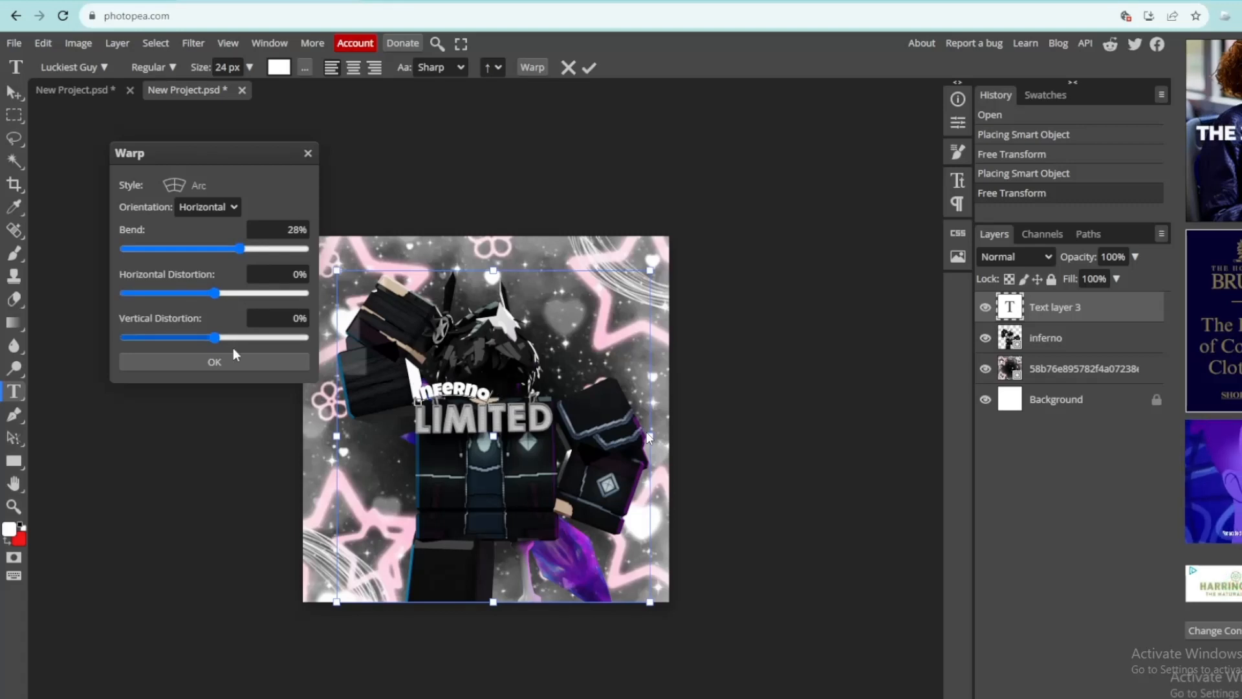
pyautogui.click(218, 362)
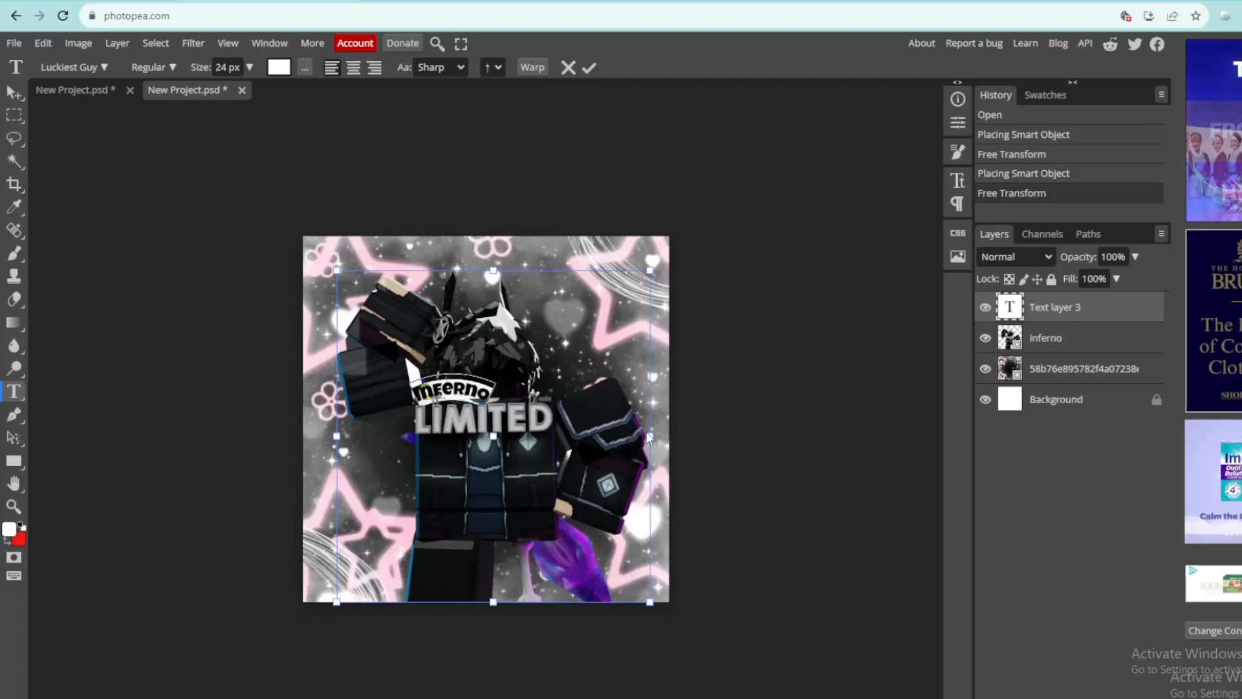
# Enlarge the Inferno text to 90 px and move it across the torso just below the LIMITED lettering.
pyautogui.click(249, 67)
pyautogui.moveTo(217, 89); pyautogui.dragTo(247, 92)
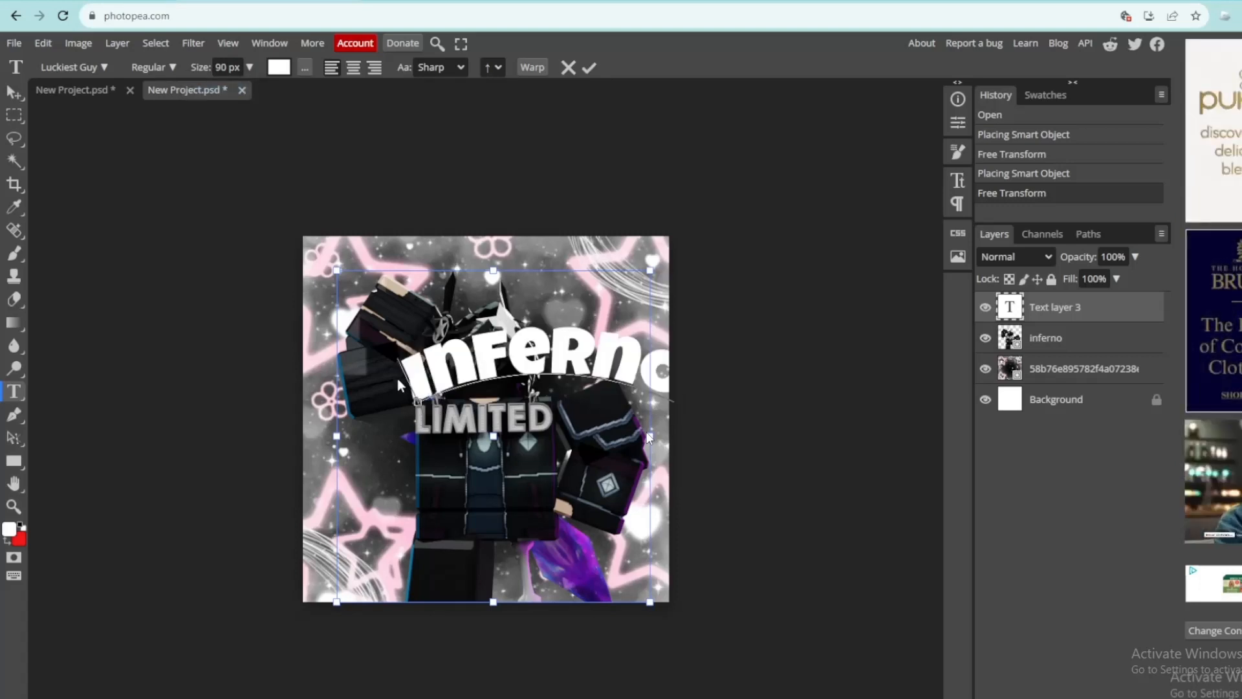
pyautogui.click(14, 91)
pyautogui.moveTo(461, 358); pyautogui.dragTo(406, 477)
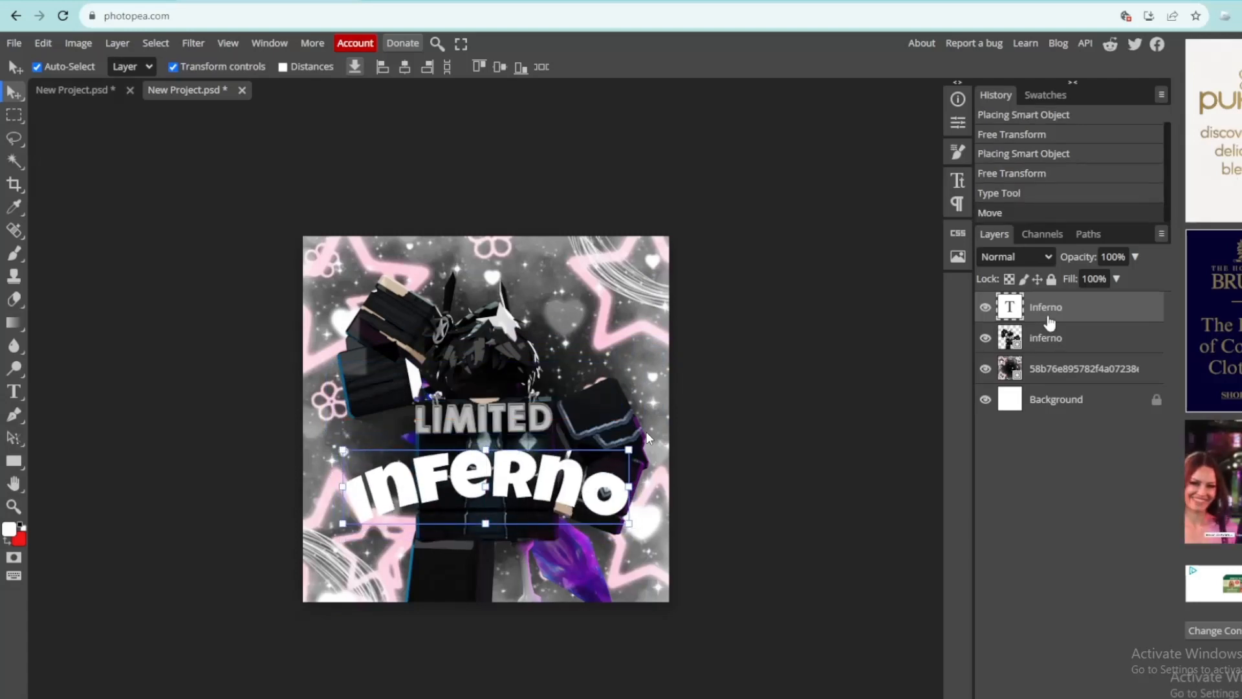
# Add a 7 px outside stroke in purple (b400ff) to the Inferno text layer.
pyautogui.rightClick(1039, 316)
pyautogui.click(1051, 325)
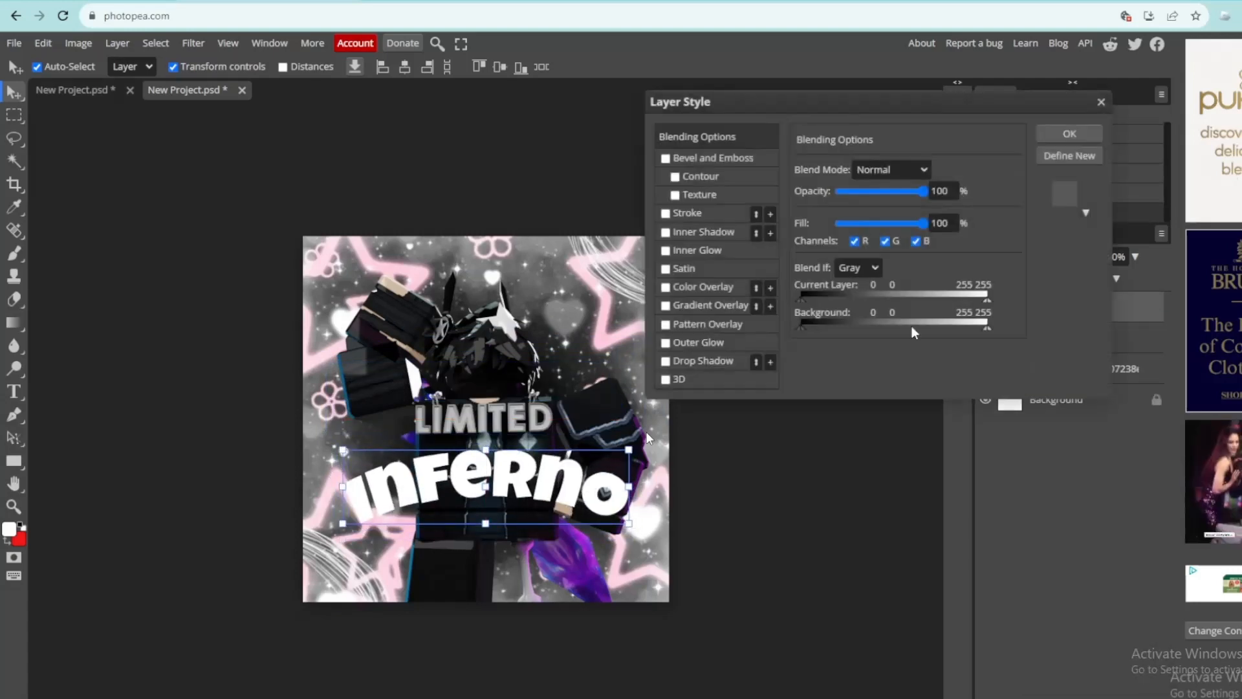
pyautogui.click(687, 213)
pyautogui.click(807, 286)
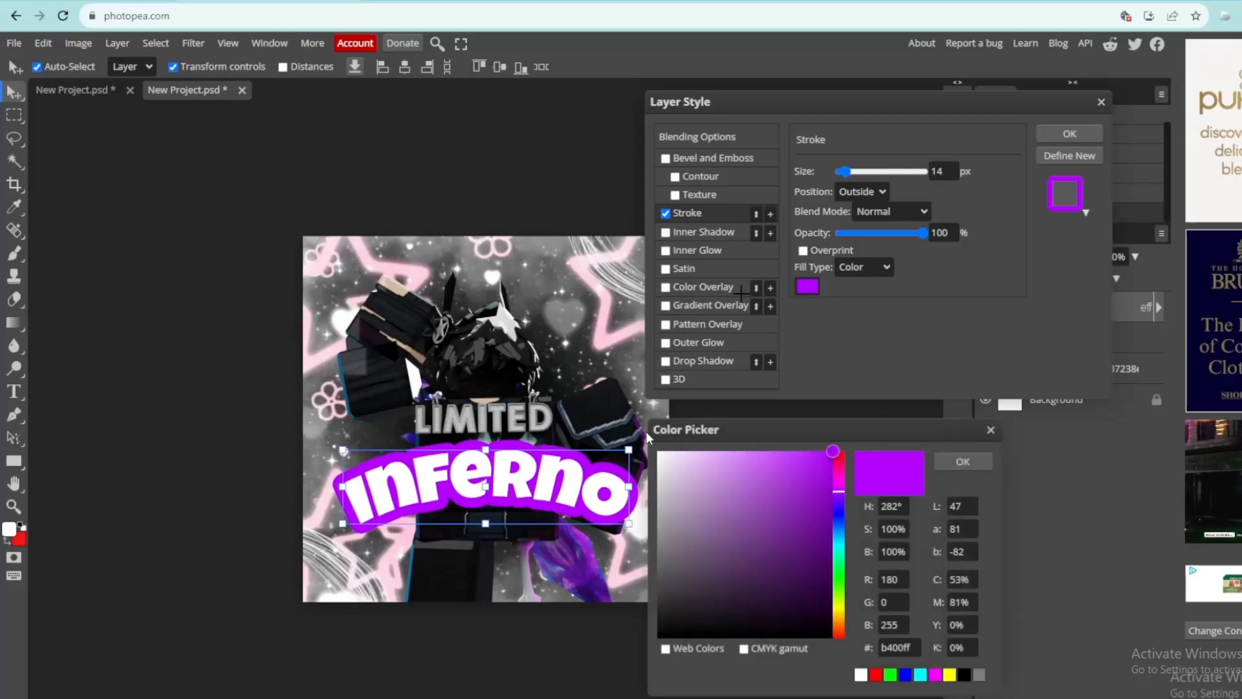
pyautogui.moveTo(786, 469); pyautogui.dragTo(848, 452)
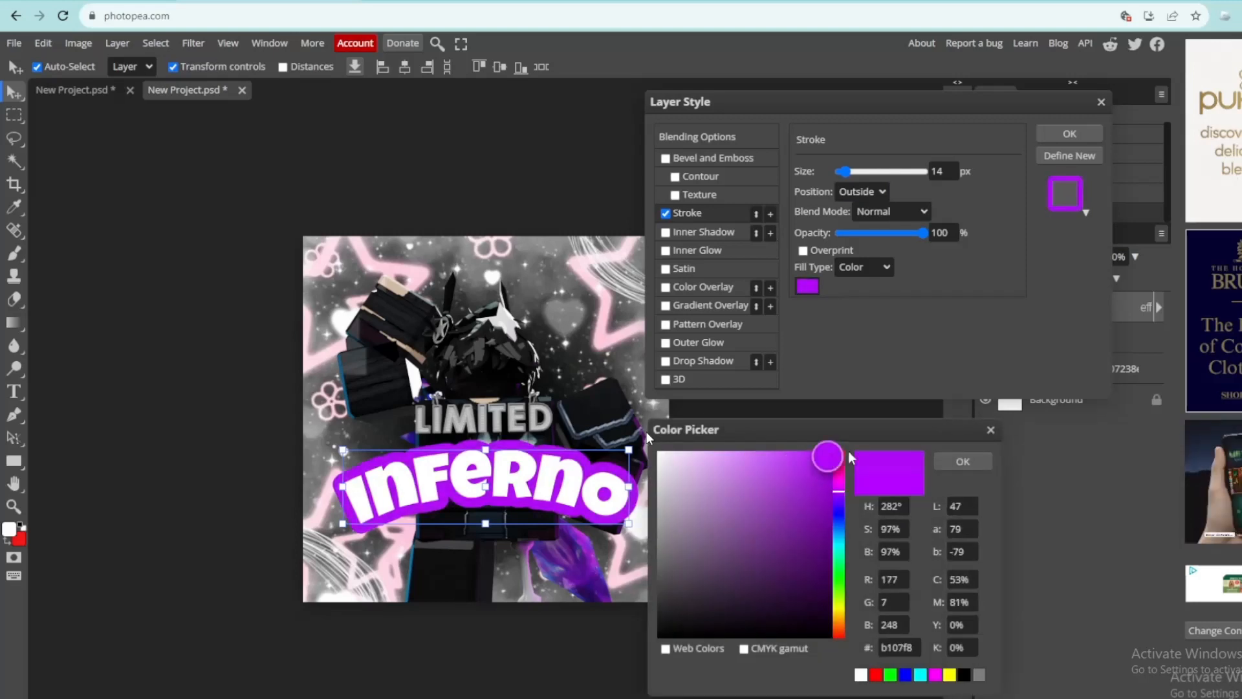
pyautogui.click(846, 172)
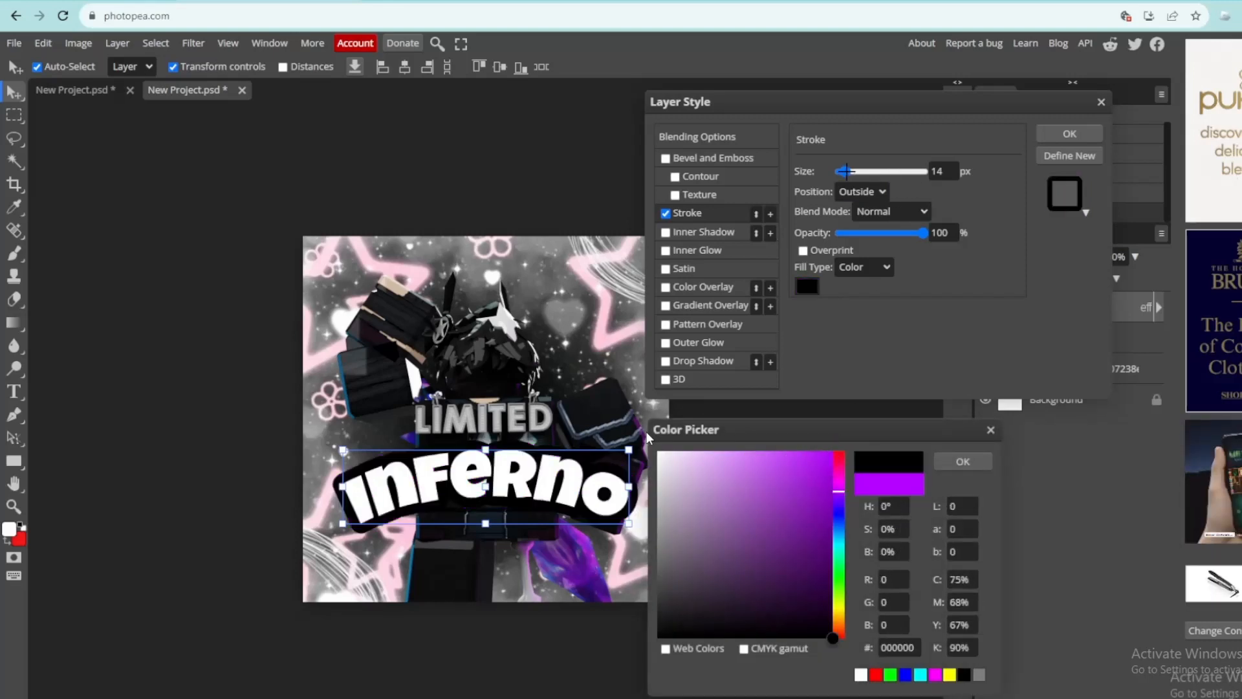
pyautogui.moveTo(647, 437); pyautogui.dragTo(669, 451)
pyautogui.moveTo(841, 479); pyautogui.dragTo(883, 449)
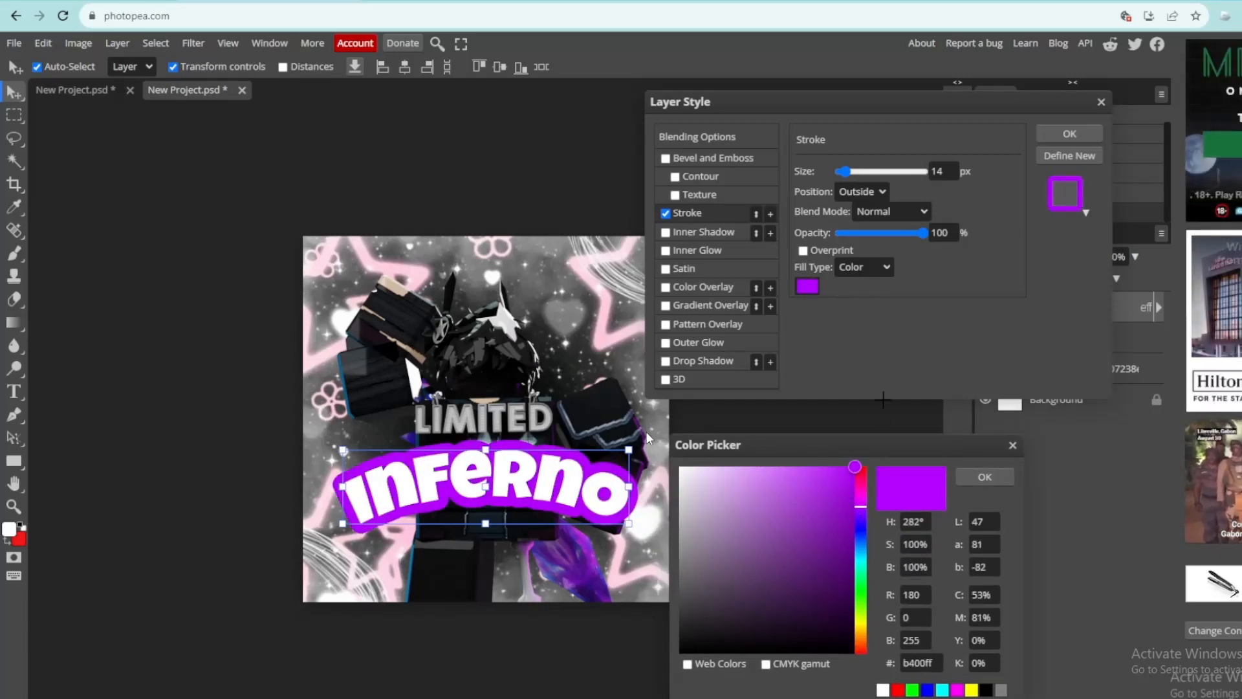
pyautogui.click(981, 479)
pyautogui.moveTo(846, 172); pyautogui.dragTo(844, 175)
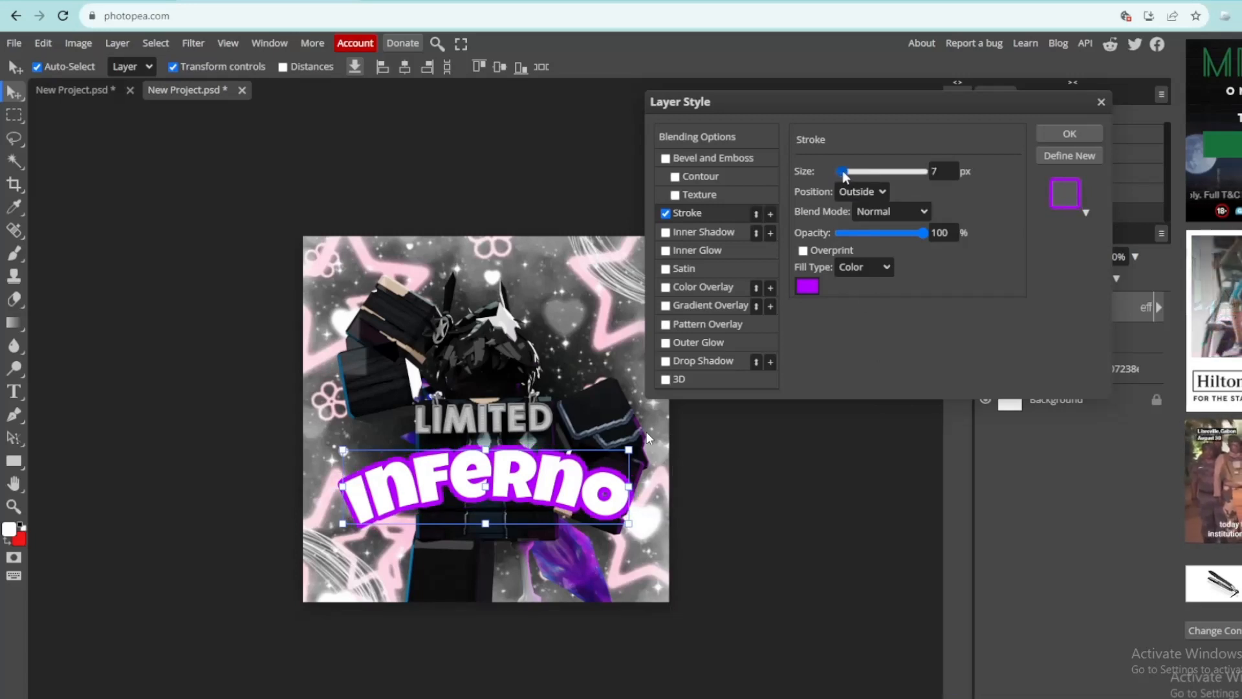
pyautogui.click(1055, 136)
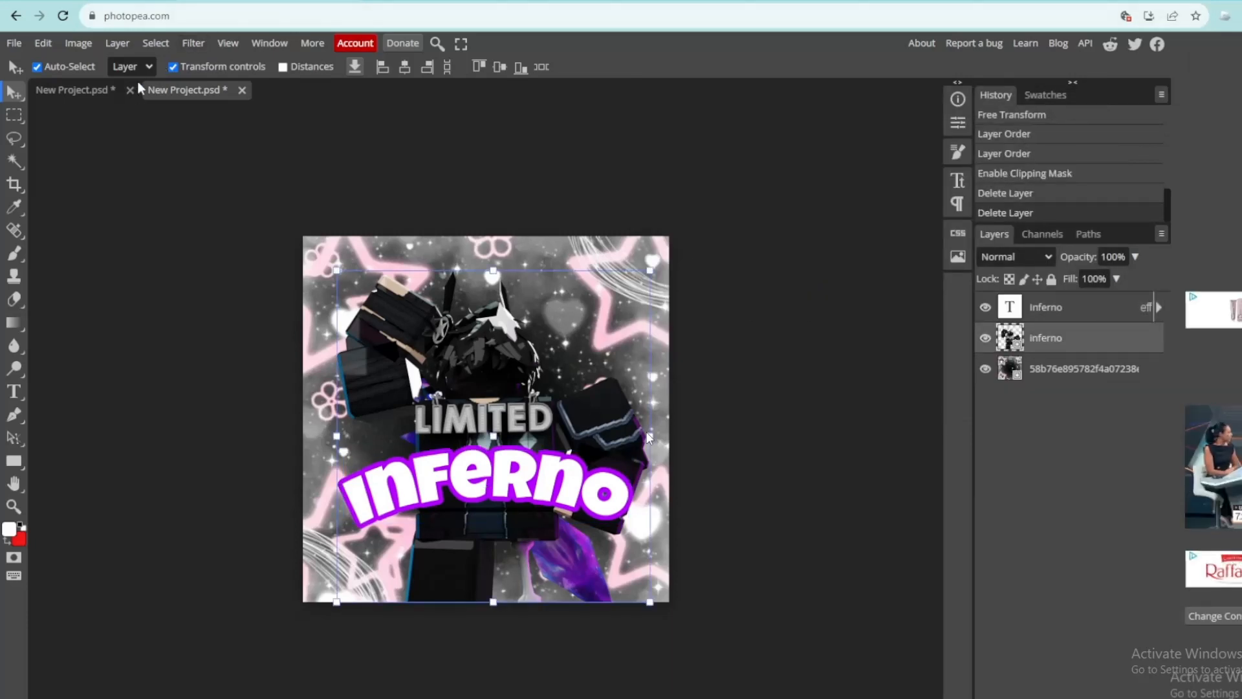
# Place the file horizontal lines.png into the project as a new layer.
pyautogui.click(14, 42)
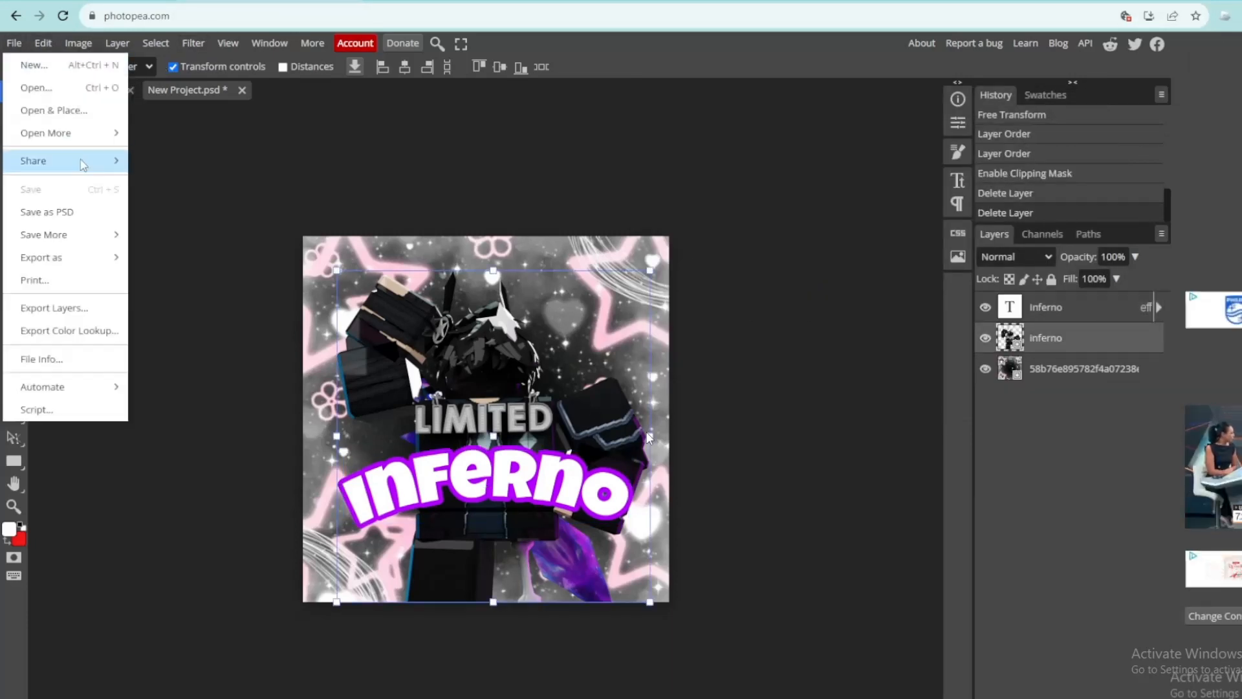
pyautogui.click(65, 110)
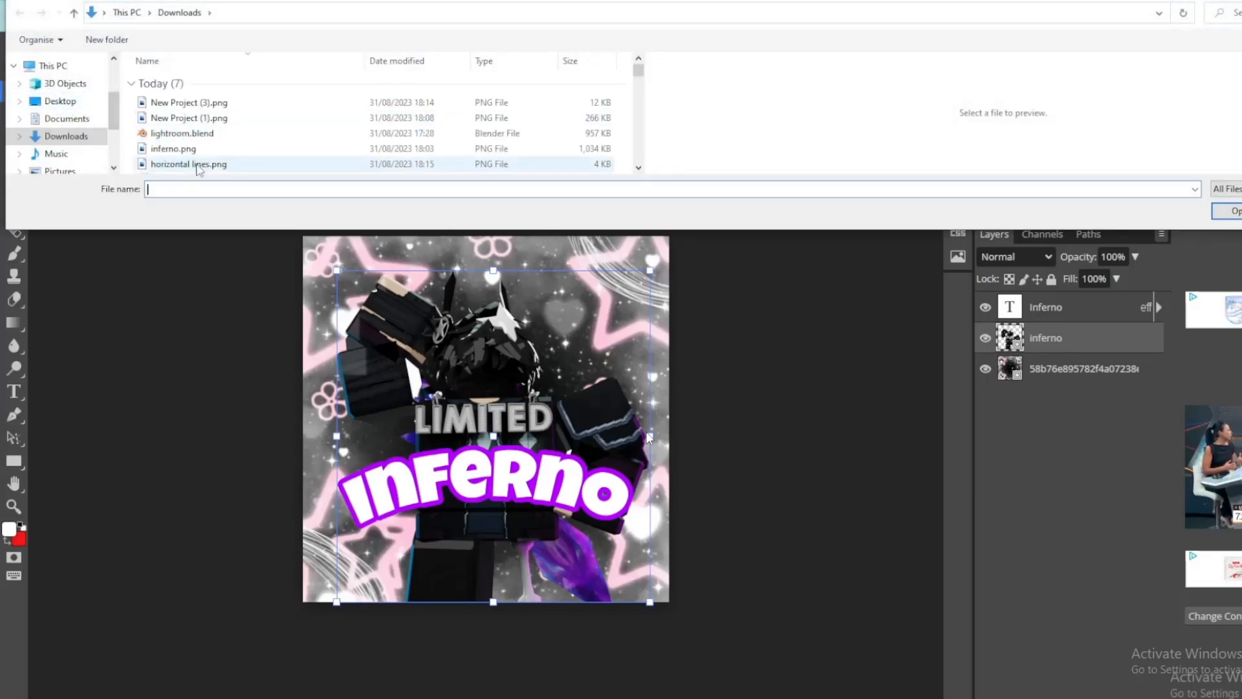
pyautogui.click(194, 164)
pyautogui.doubleClick(194, 164)
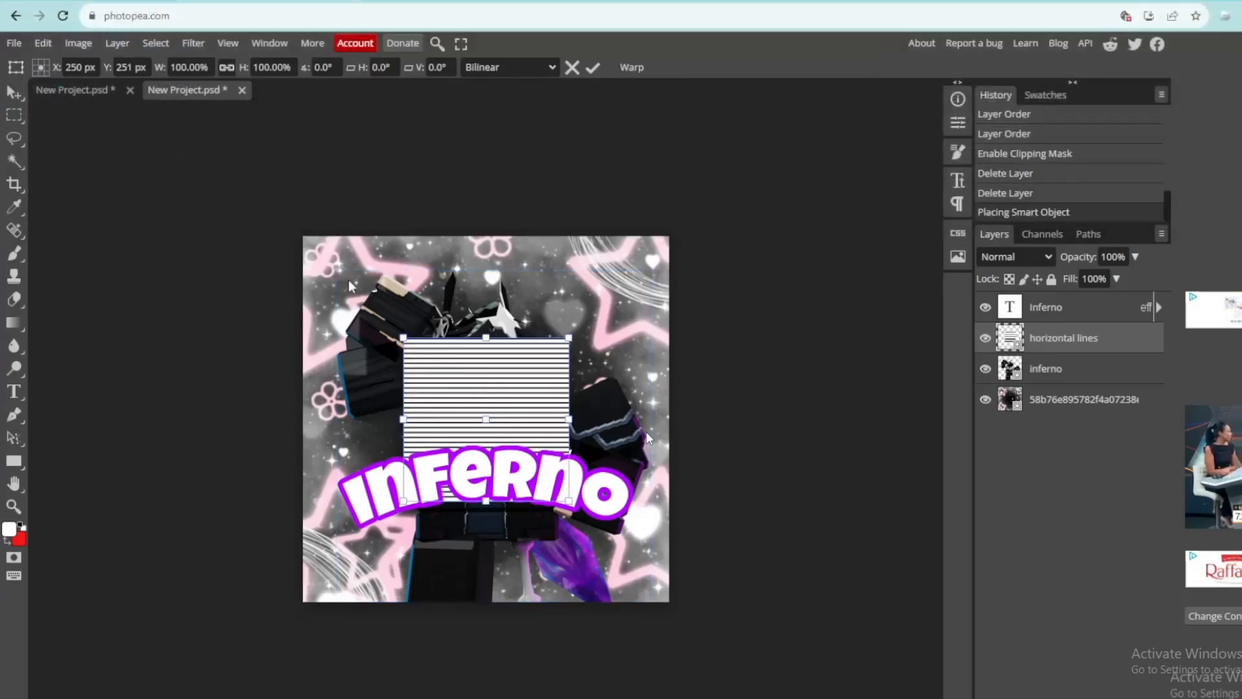
# Scale the horizontal lines layer to about 208%, rotate it about -41° and position it so it covers the Inferno text.
pyautogui.moveTo(401, 335); pyautogui.dragTo(225, 161)
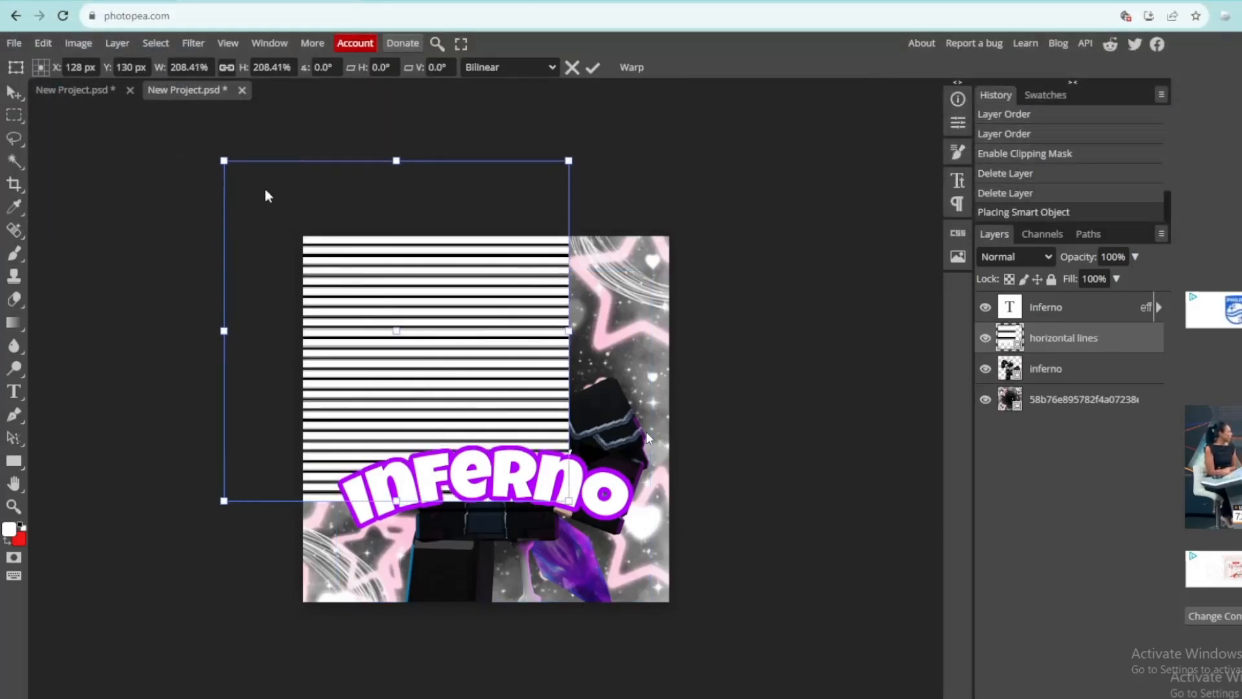
pyautogui.moveTo(360, 126); pyautogui.dragTo(253, 254)
pyautogui.moveTo(417, 323); pyautogui.dragTo(437, 366)
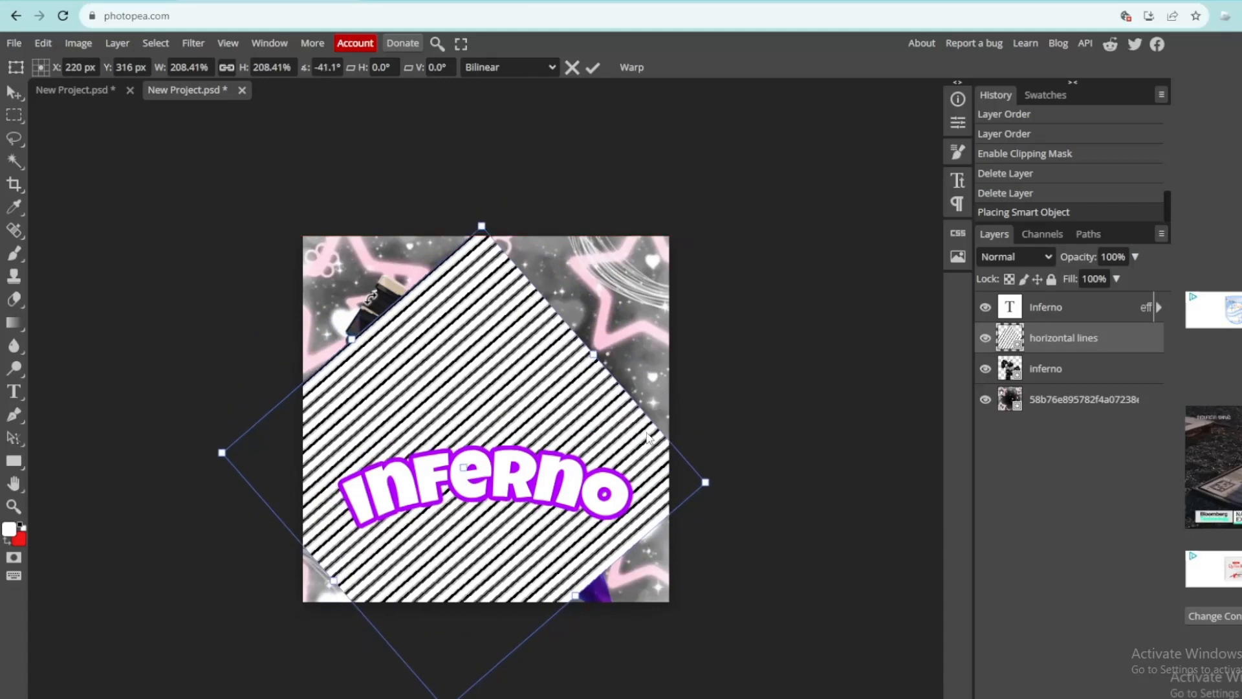
pyautogui.moveTo(366, 293)
pyautogui.mouseDown()
pyautogui.moveTo(351, 293)
pyautogui.moveTo(364, 299)
pyautogui.mouseUp()
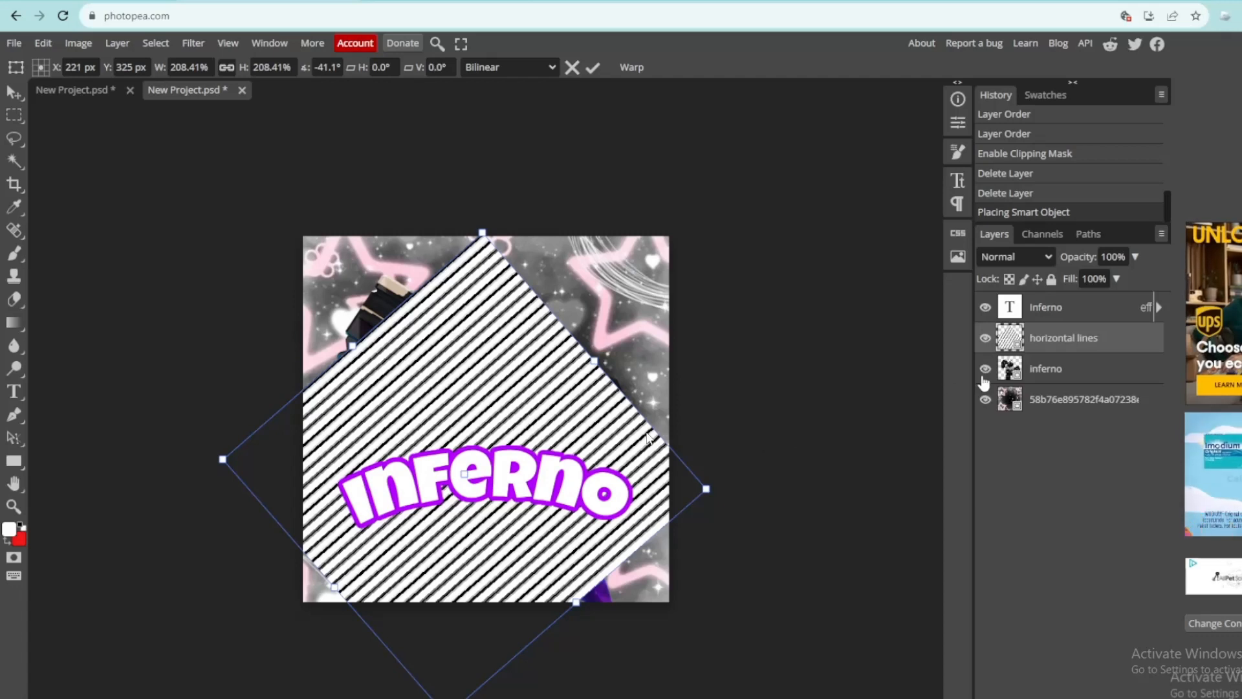
# Move the horizontal lines layer above the Inferno text layer and clip it to the text.
pyautogui.moveTo(1013, 338); pyautogui.dragTo(1011, 306)
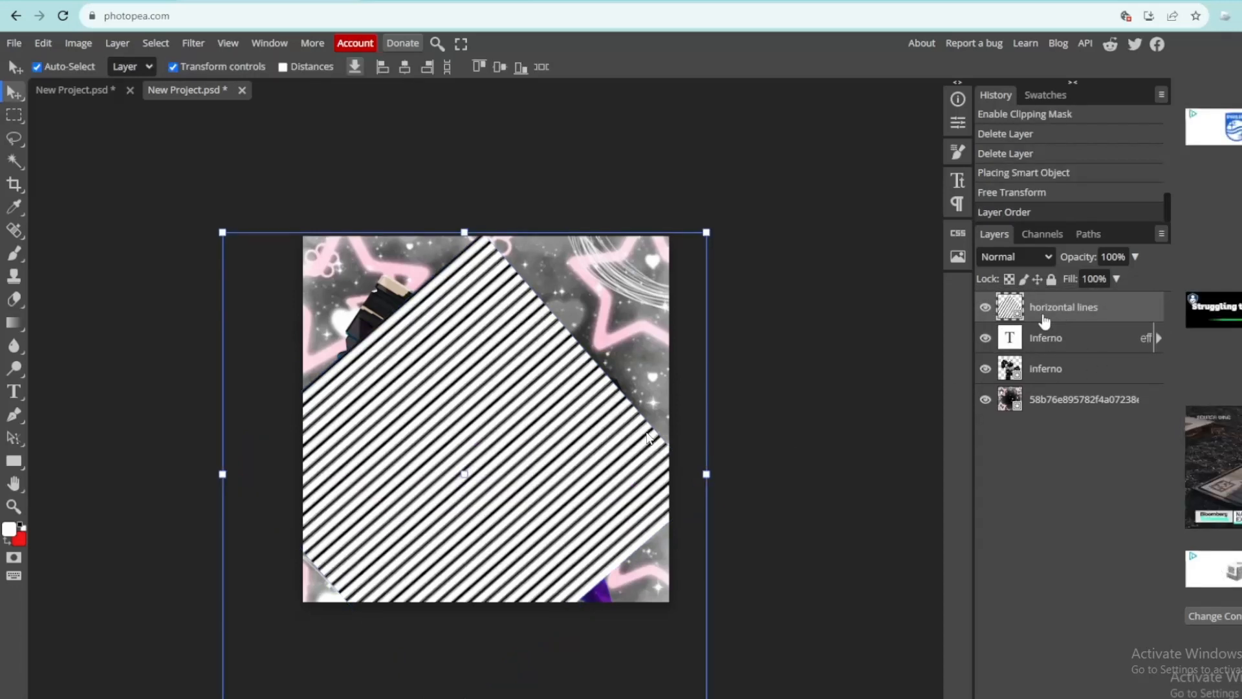
pyautogui.rightClick(1006, 315)
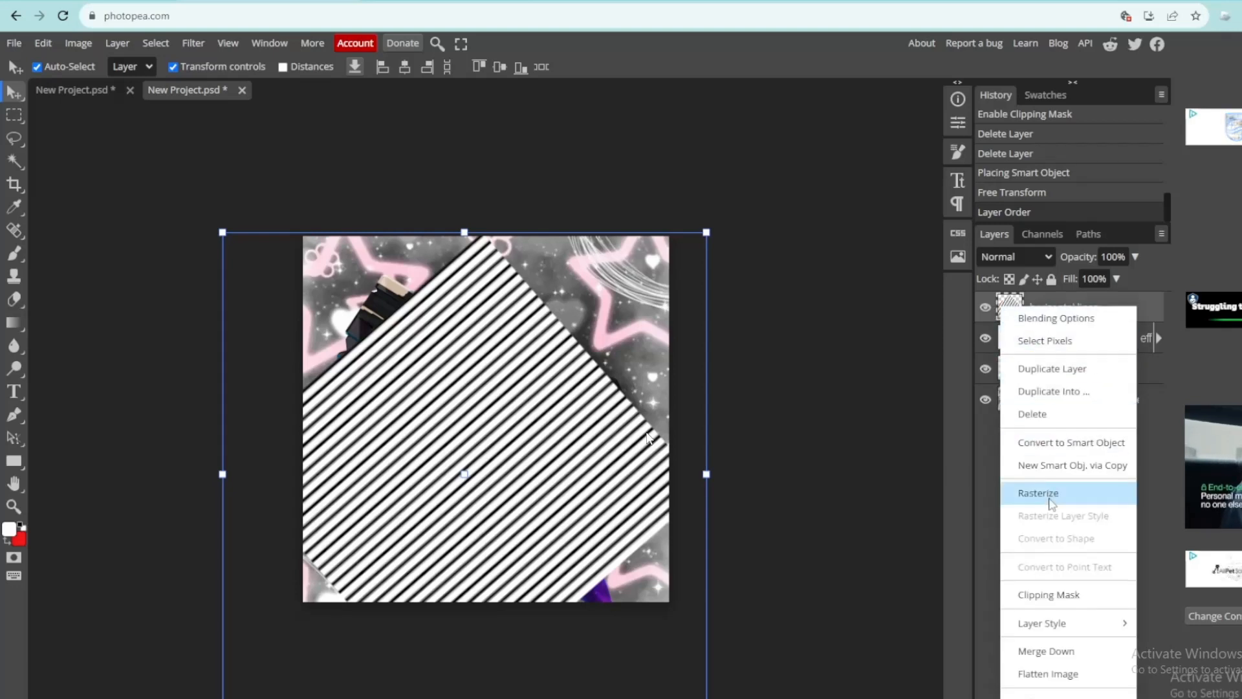
pyautogui.click(1061, 594)
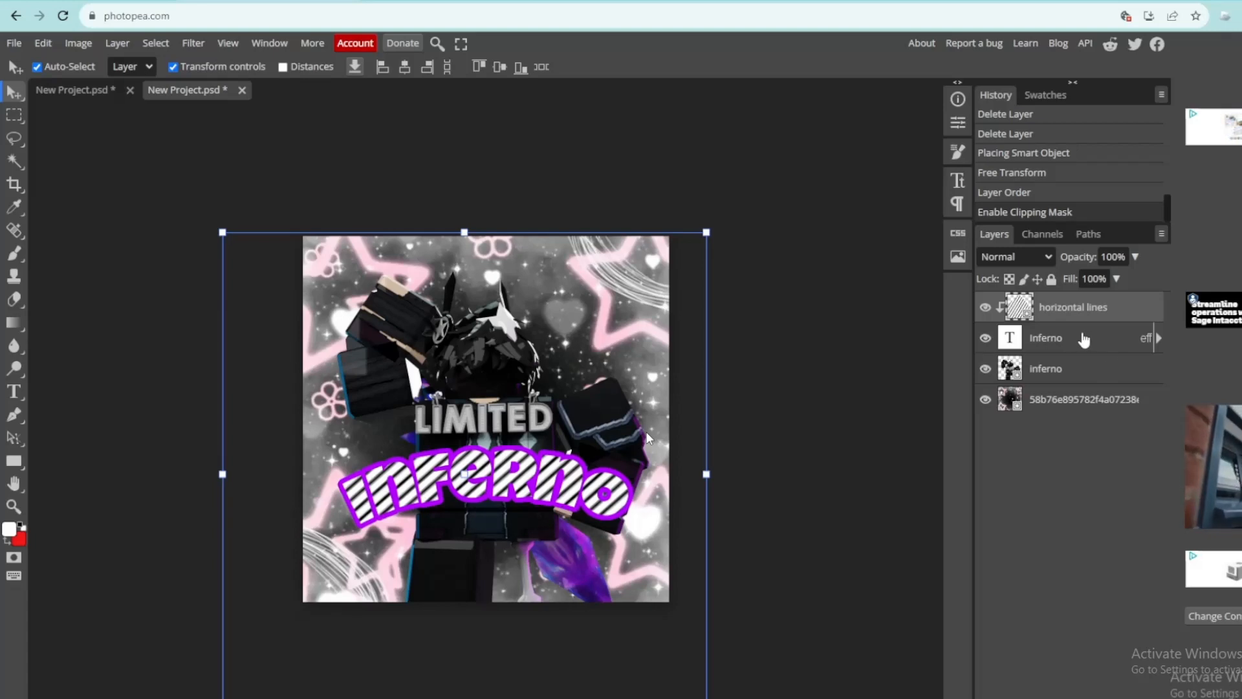
# Add a color overlay with Normal blend mode and 62% opacity to the Inferno text layer.
pyautogui.rightClick(1048, 337)
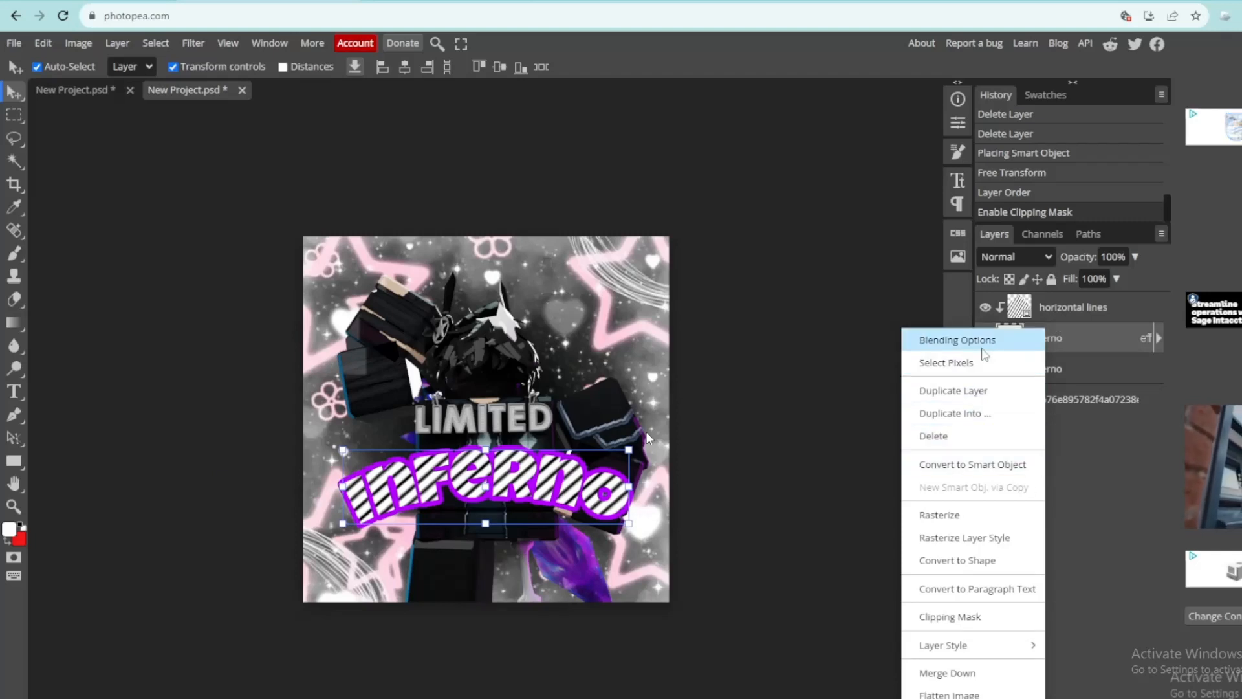
pyautogui.click(986, 354)
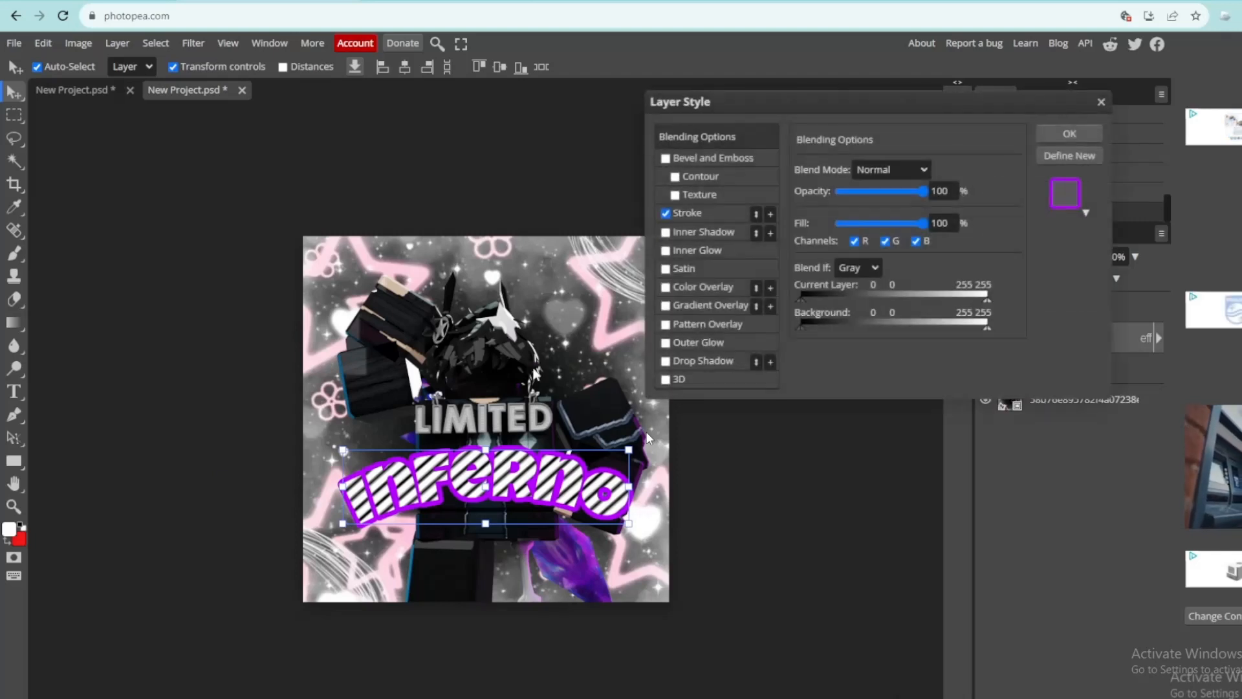
pyautogui.click(692, 287)
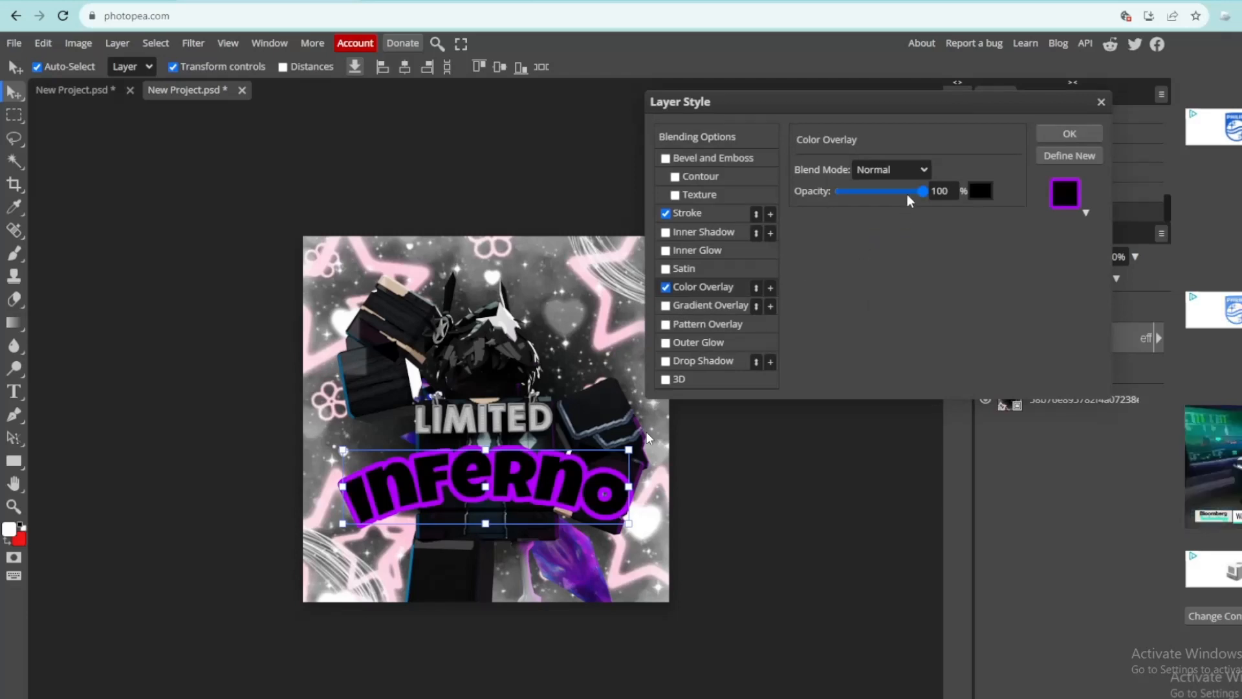
pyautogui.moveTo(922, 191); pyautogui.dragTo(894, 194)
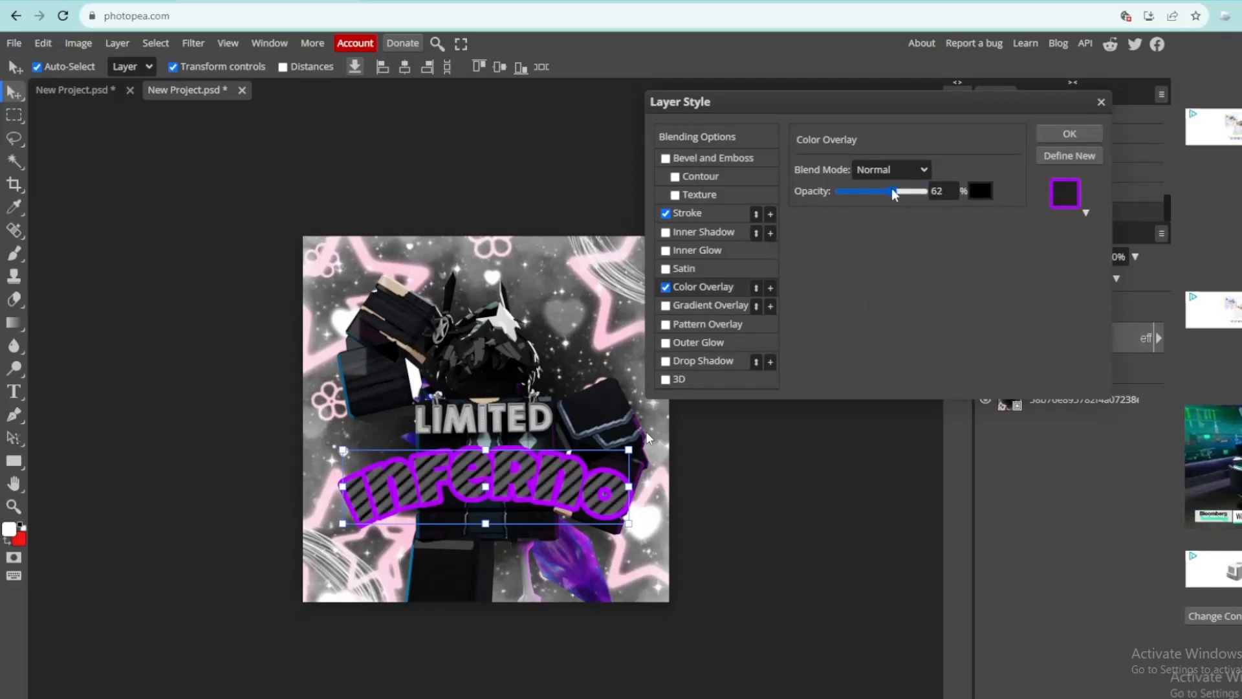
pyautogui.click(891, 169)
pyautogui.click(962, 252)
# Set the text's color overlay to near-black (0c0c10) and apply the layer style.
pyautogui.click(980, 191)
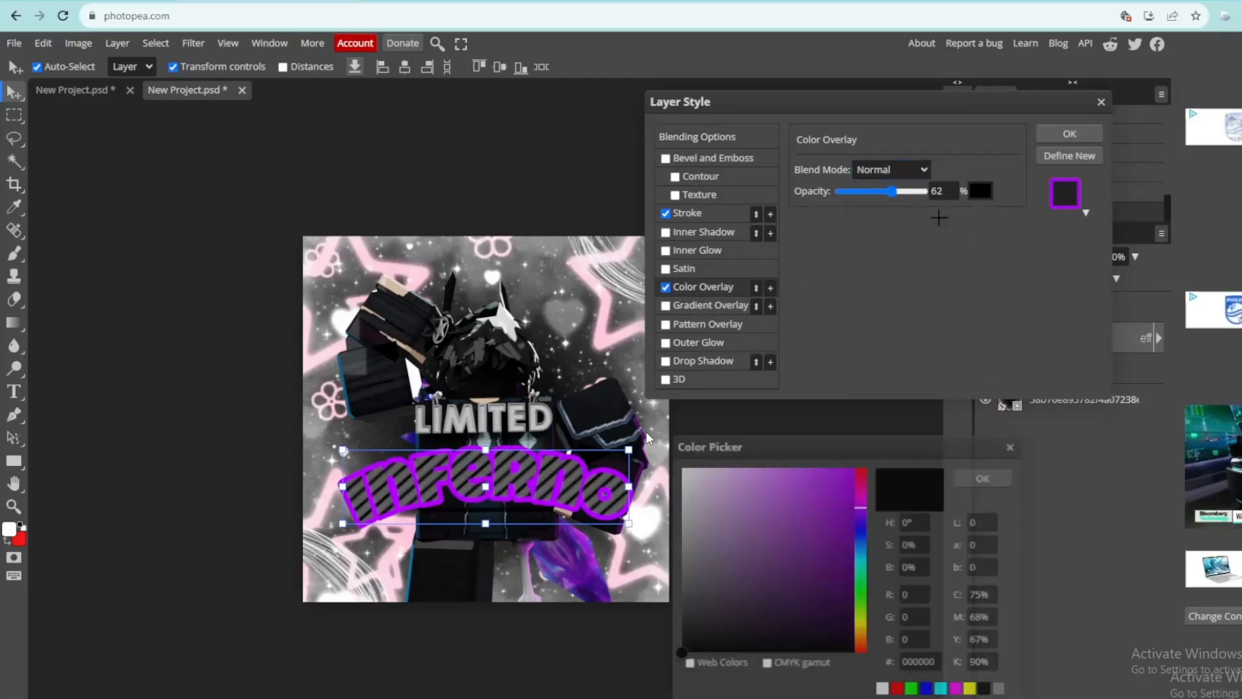
pyautogui.moveTo(841, 476); pyautogui.dragTo(695, 595)
pyautogui.moveTo(721, 637); pyautogui.dragTo(774, 555)
pyautogui.click(860, 532)
pyautogui.moveTo(845, 526); pyautogui.dragTo(725, 642)
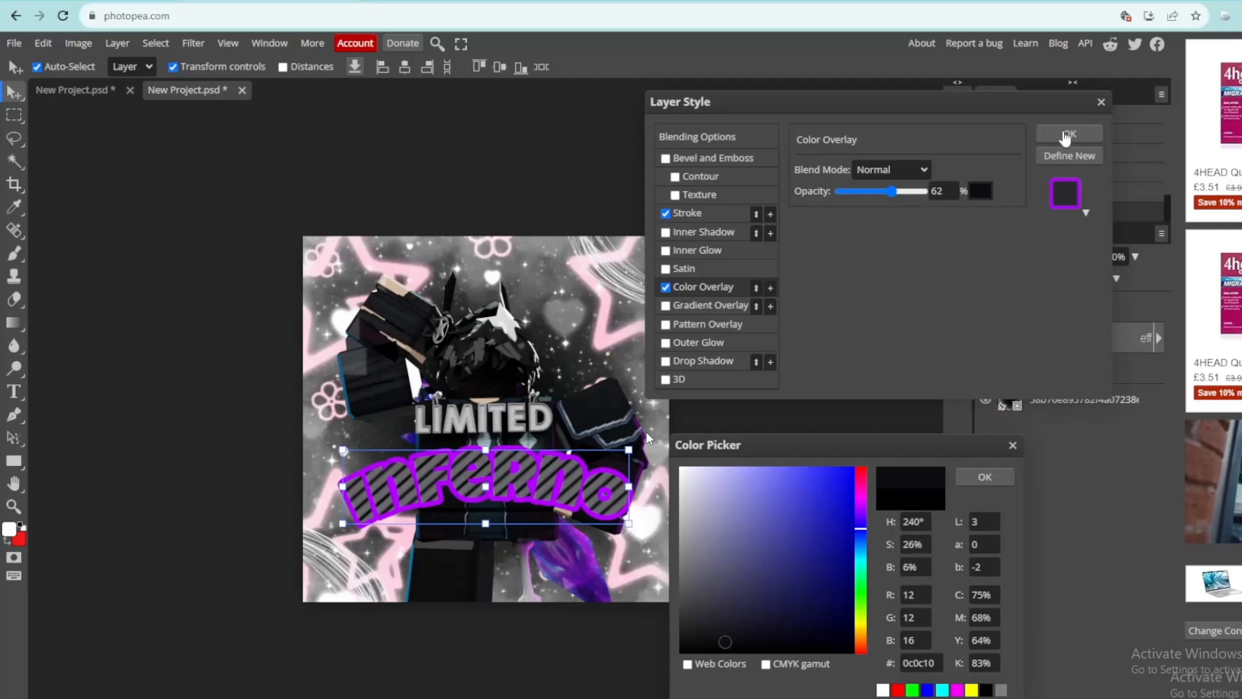
pyautogui.click(1071, 133)
pyautogui.click(985, 477)
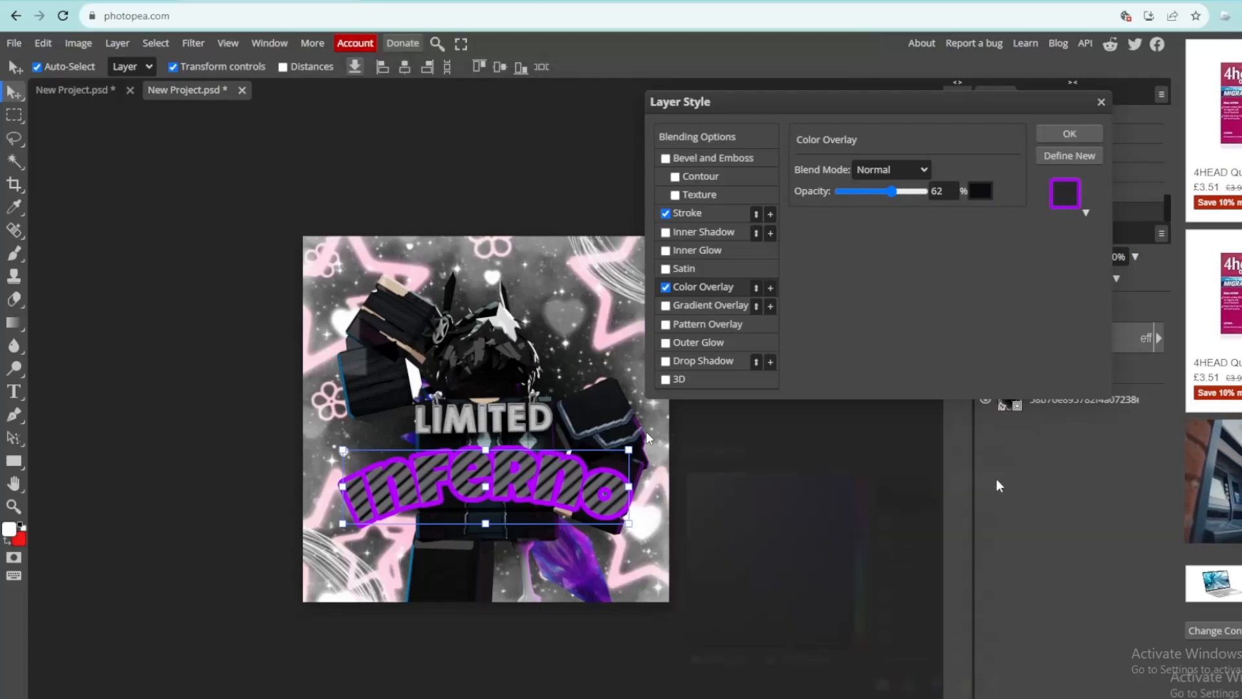
pyautogui.click(1064, 135)
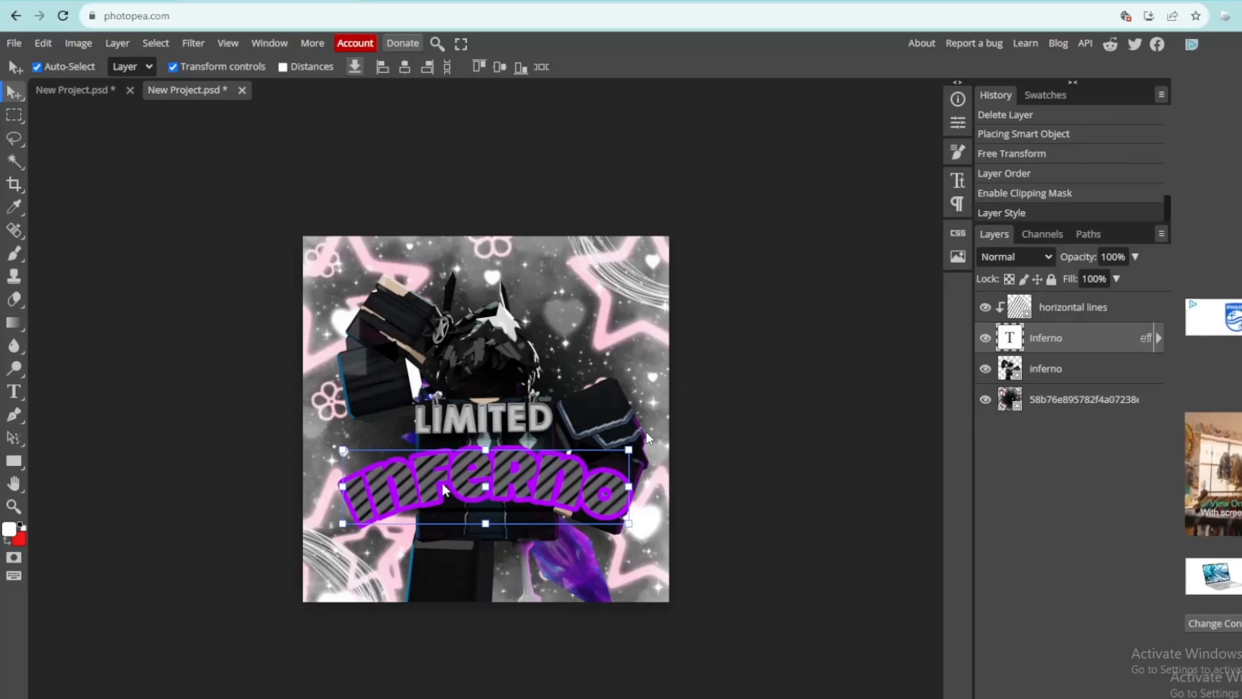
# Export the picture as a 500 x 500 px PNG named New Project at 100% quality.
pyautogui.click(14, 42)
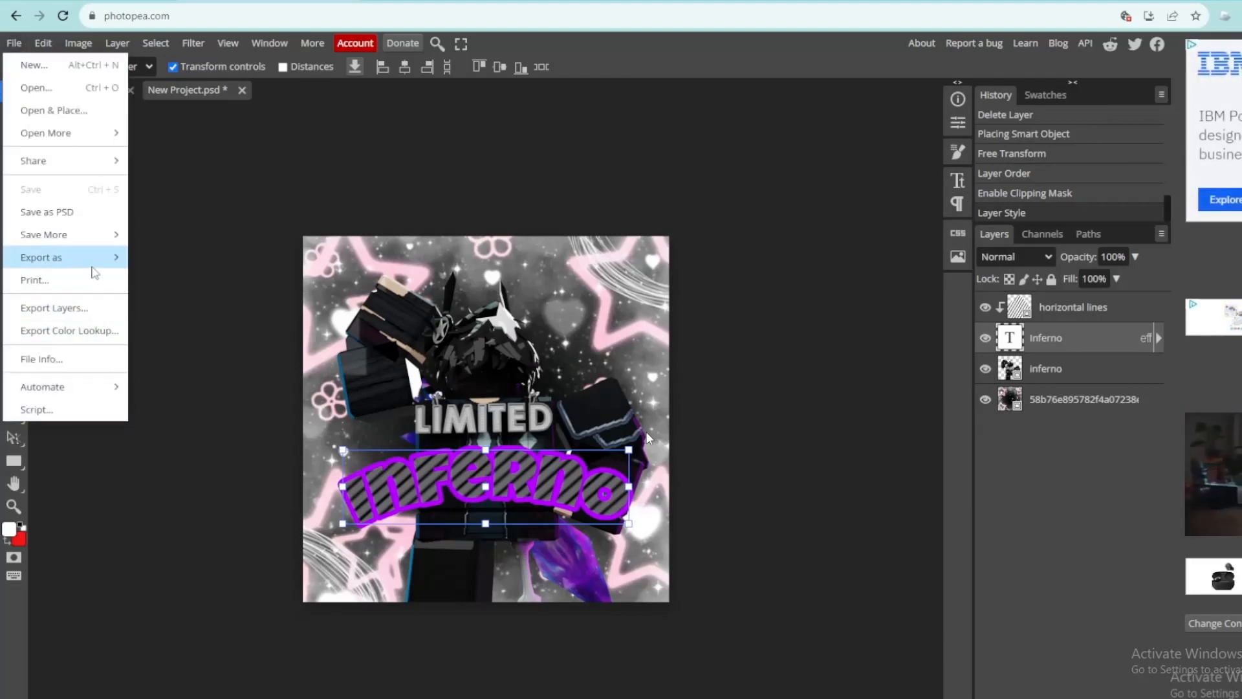
pyautogui.moveTo(97, 259)
pyautogui.click(194, 259)
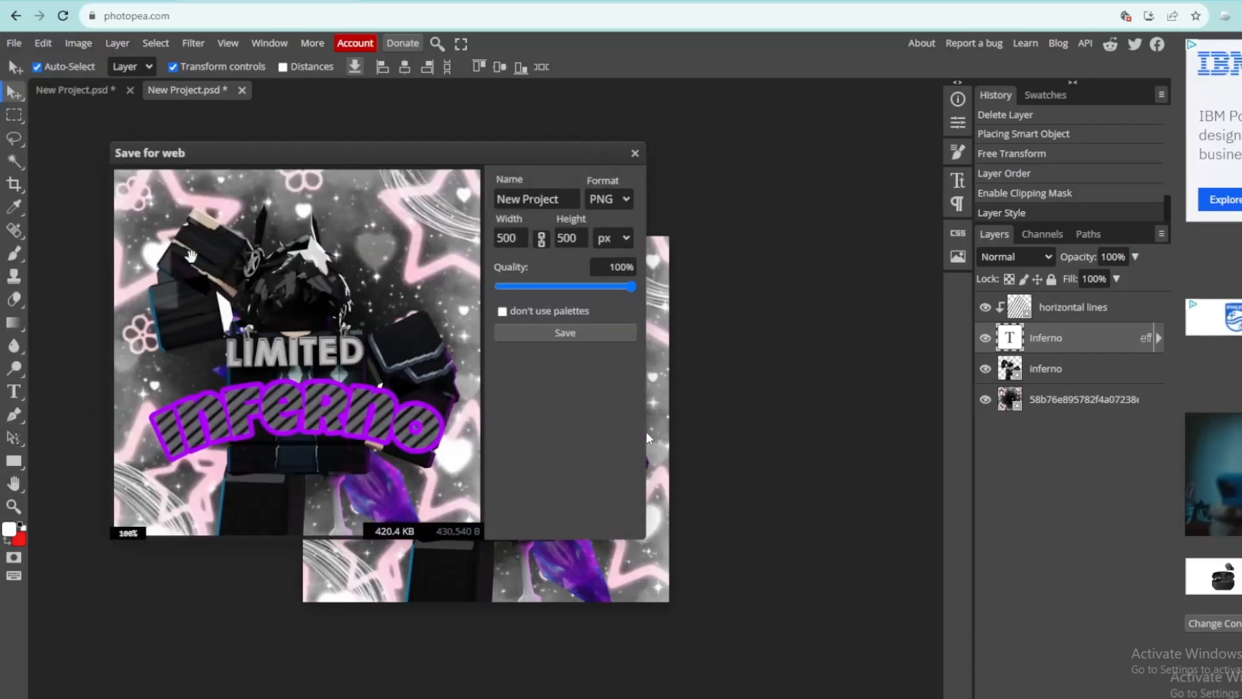
pyautogui.click(550, 333)
pyautogui.press('Return')
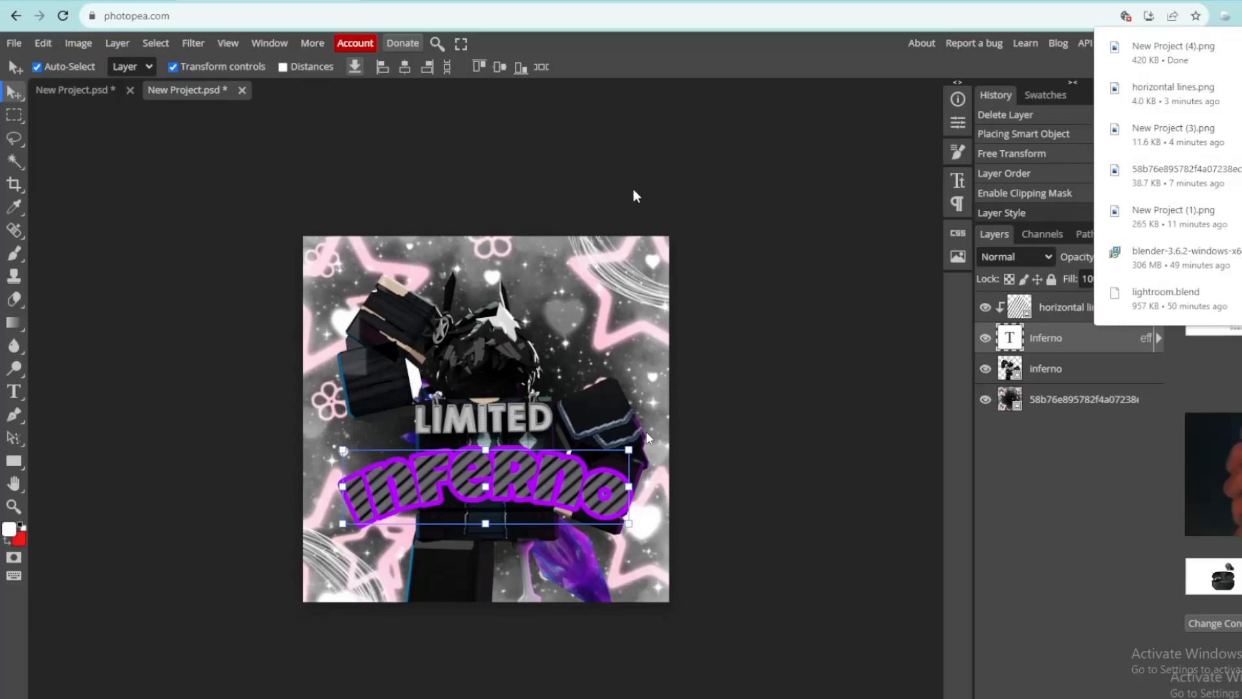
# Nudge the striped pattern slightly over the Inferno text and clear the layer selection.
pyautogui.click(568, 502)
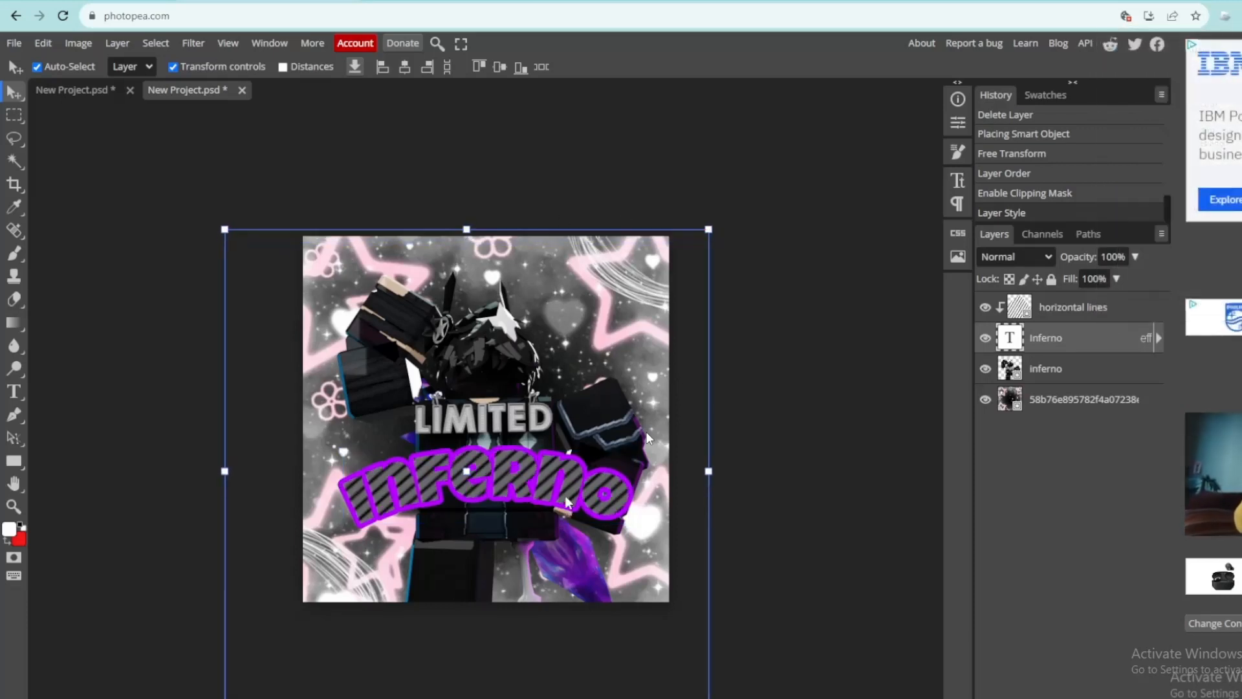
pyautogui.moveTo(566, 496); pyautogui.dragTo(566, 495)
pyautogui.click(793, 316)
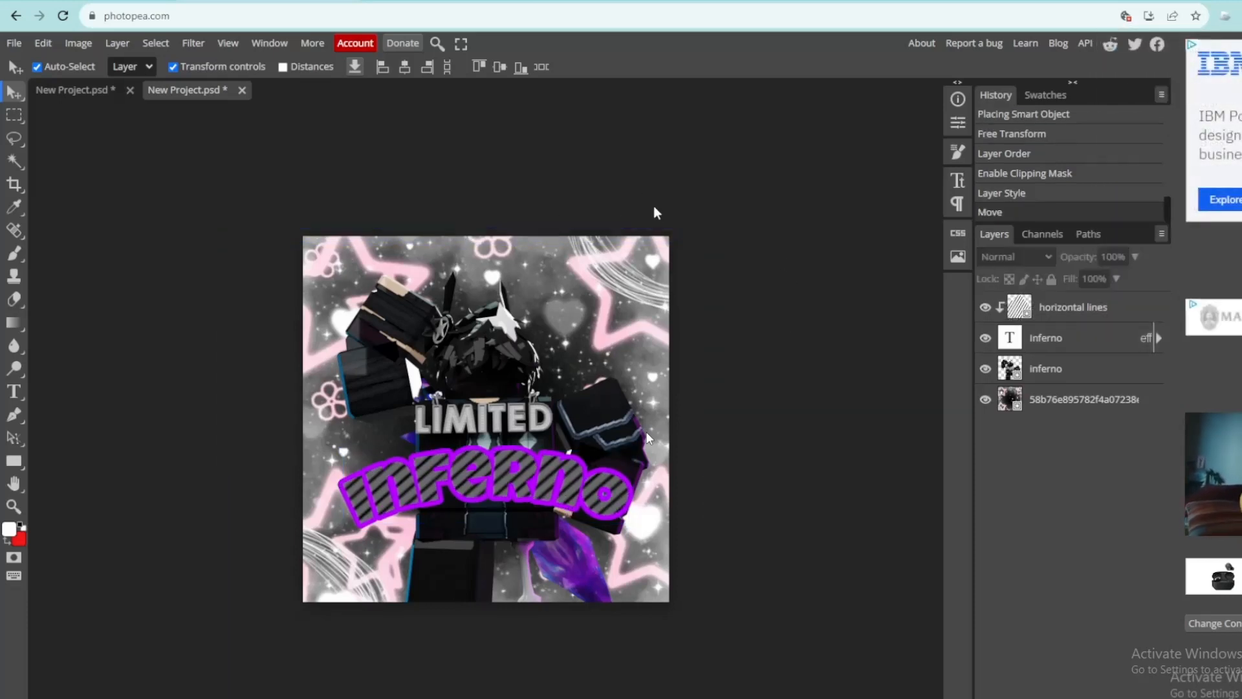